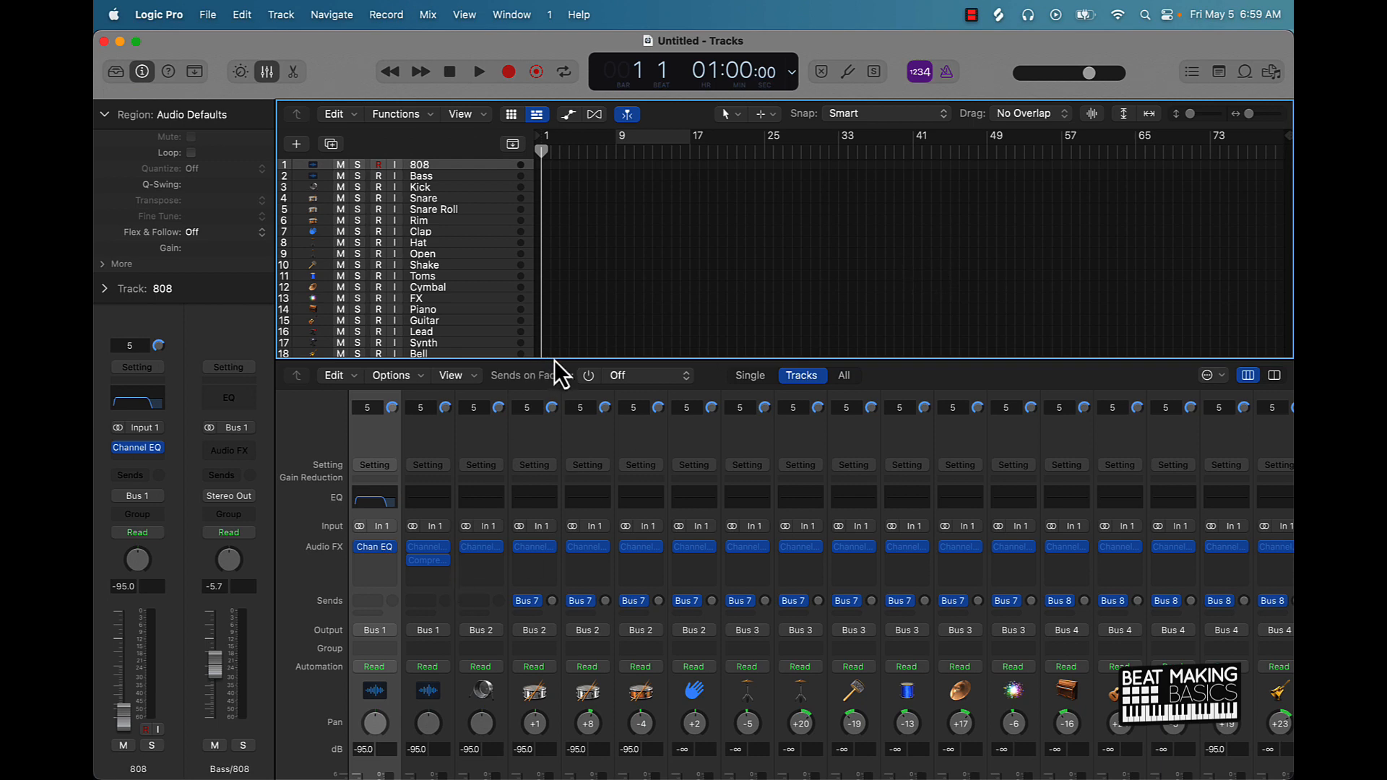
- Enlarge the mixer and select every track in turn from 808 to Beat Tag to load its plug-ins
{"action": "left_click_drag", "start_coordinate": [556, 359], "coordinate": [569, 185]}
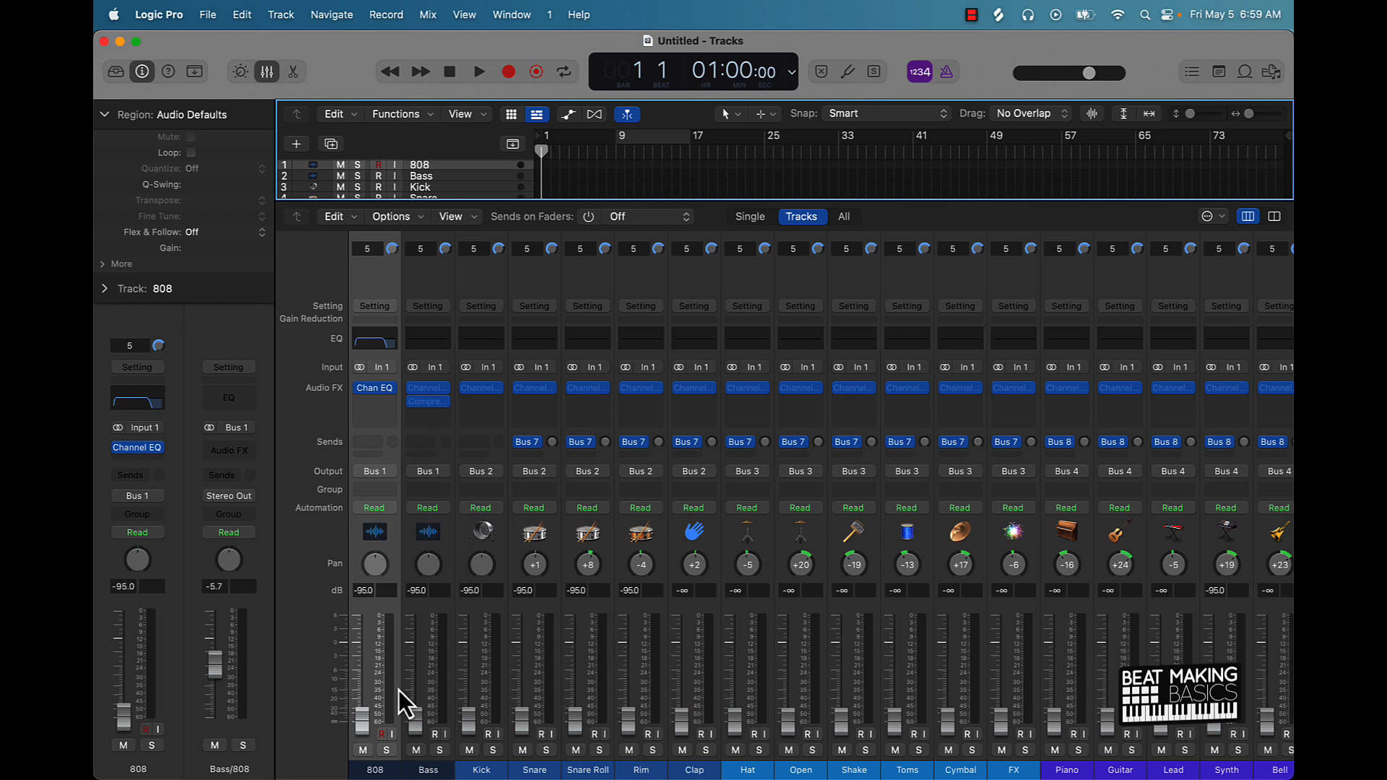
{"action": "left_click", "coordinate": [360, 563]}
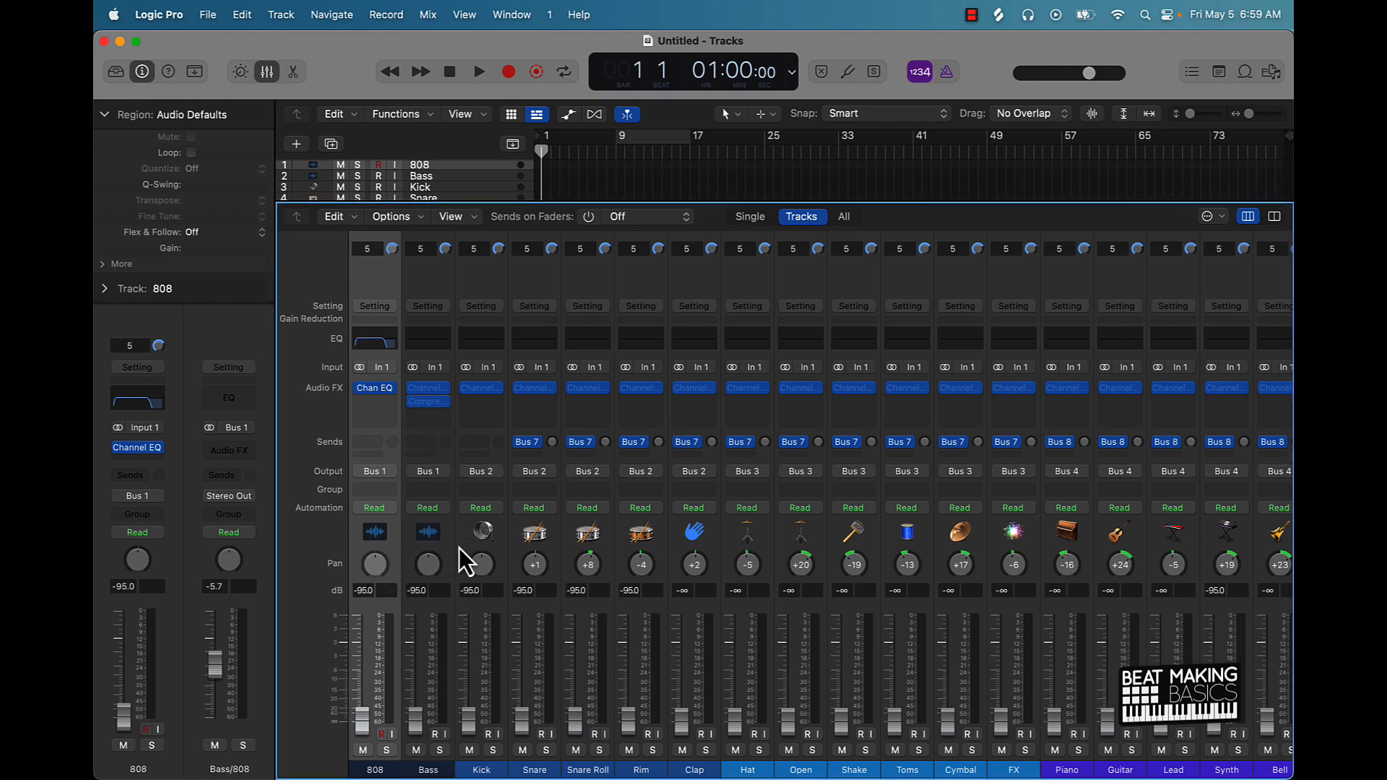
{"action": "key", "text": "Down"}
{"action": "key", "text": "Down"}
{"action": "key", "text": "Down"}
{"action": "key", "text": "Down"}
{"action": "key", "text": "Down"}
{"action": "key", "text": "Down"}
{"action": "key", "text": "Down"}
{"action": "key", "text": "Down"}
{"action": "key", "text": "Down"}
{"action": "key", "text": "Down"}
{"action": "key", "text": "Down"}
{"action": "key", "text": "Down"}
{"action": "key", "text": "Down"}
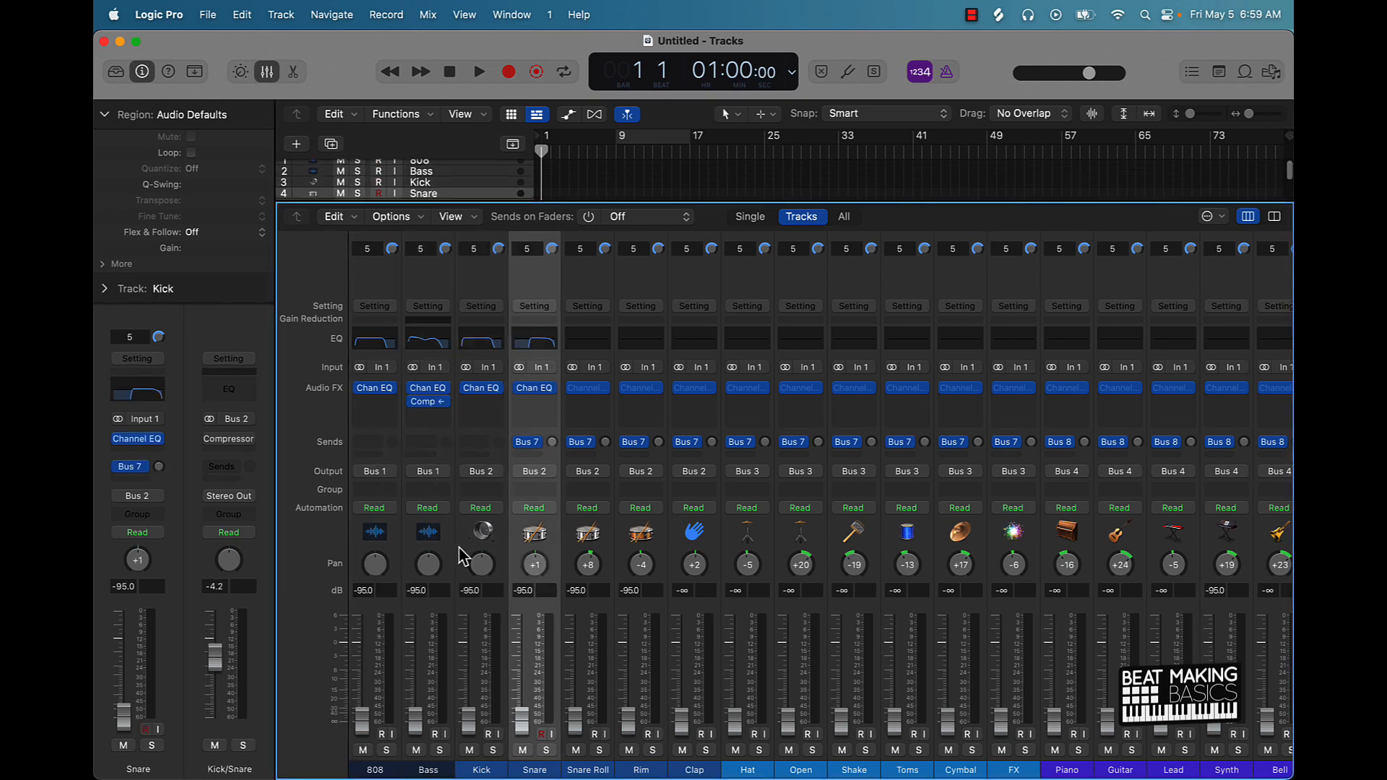
{"action": "key", "text": "Down"}
{"action": "key", "text": "Down"}
{"action": "key", "text": "Down"}
{"action": "key", "text": "Down"}
{"action": "key", "text": "Down"}
{"action": "key", "text": "Down"}
{"action": "key", "text": "Down"}
{"action": "key", "text": "Down"}
{"action": "key", "text": "Down"}
{"action": "key", "text": "Down"}
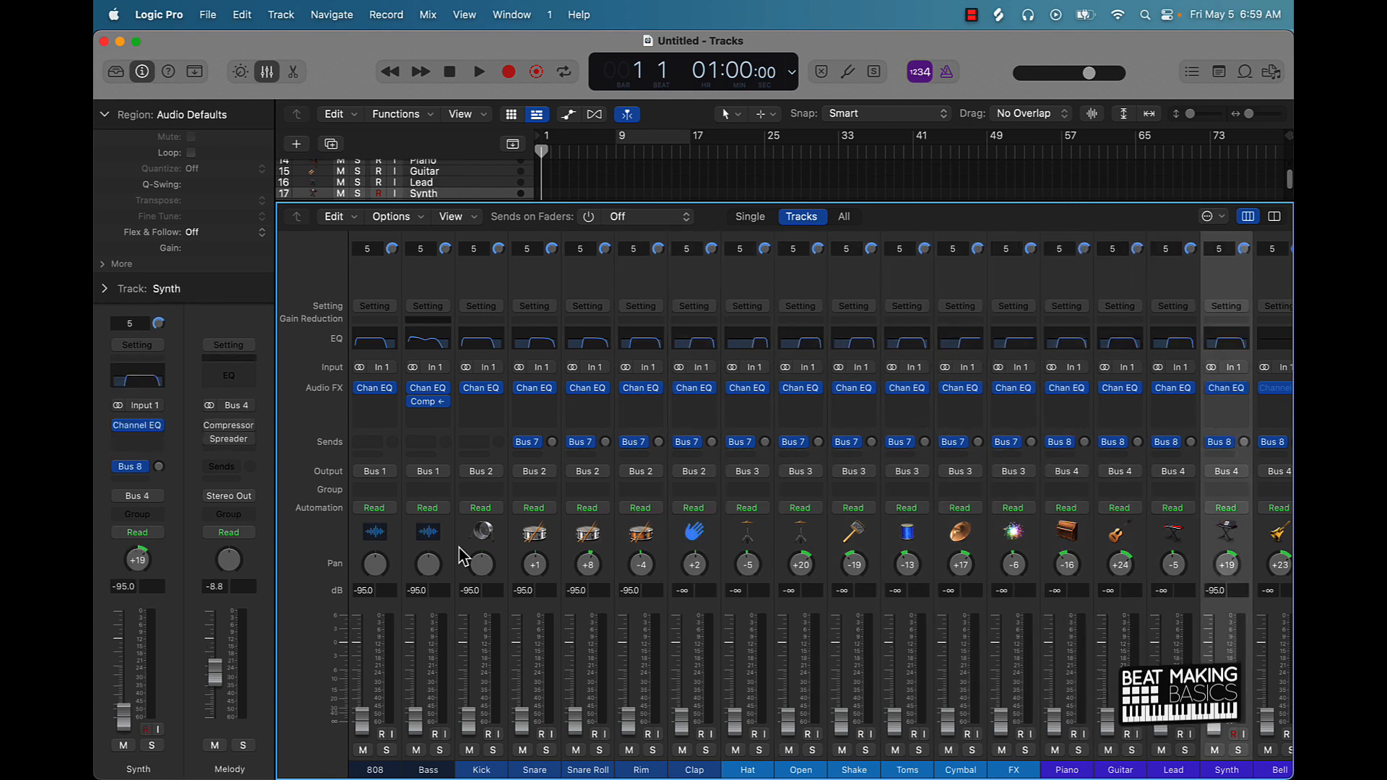
- Look over the mixer's bus, reverb and output channels, and hide the mixer
{"action": "scroll", "coordinate": [462, 556], "scroll_direction": "right", "scroll_amount": 10}
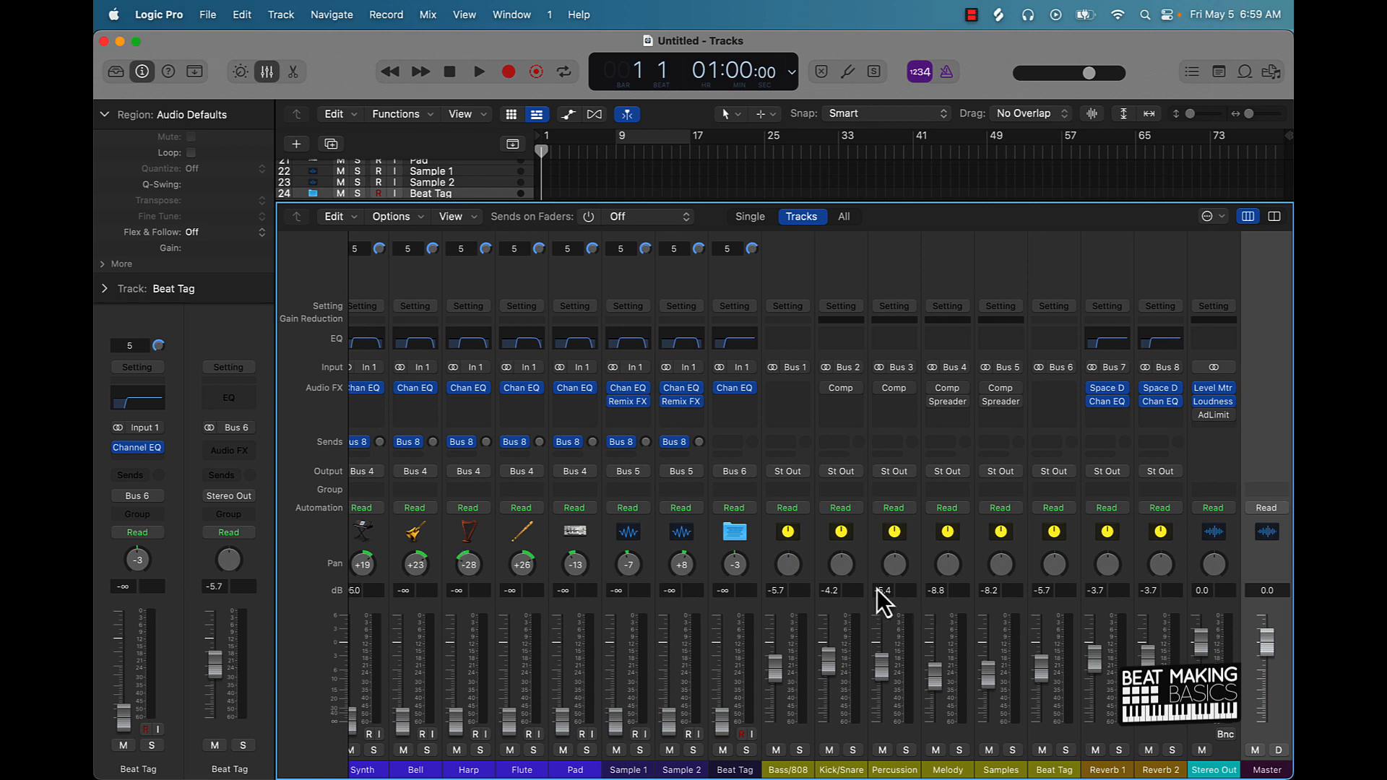
{"action": "scroll", "coordinate": [700, 585], "scroll_direction": "left", "scroll_amount": 15}
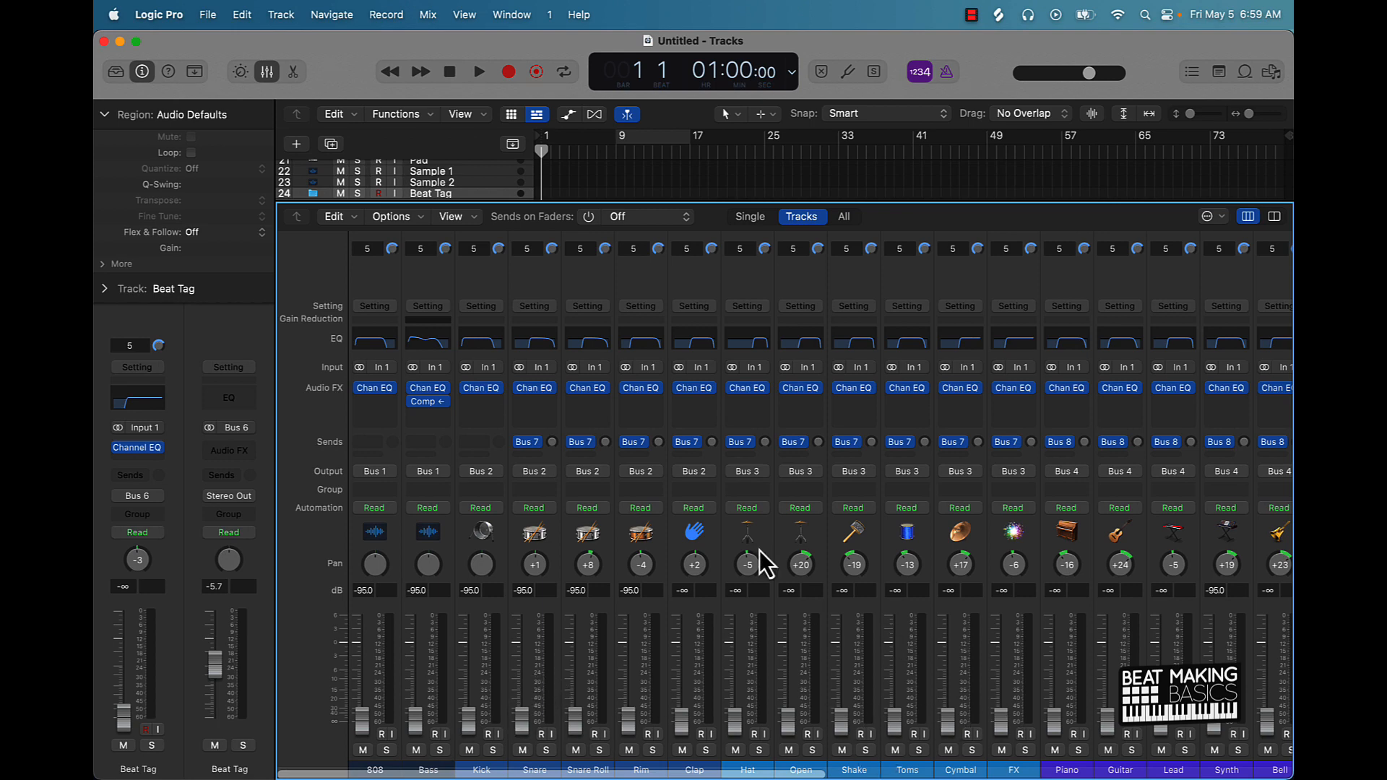
{"action": "left_click", "coordinate": [266, 71]}
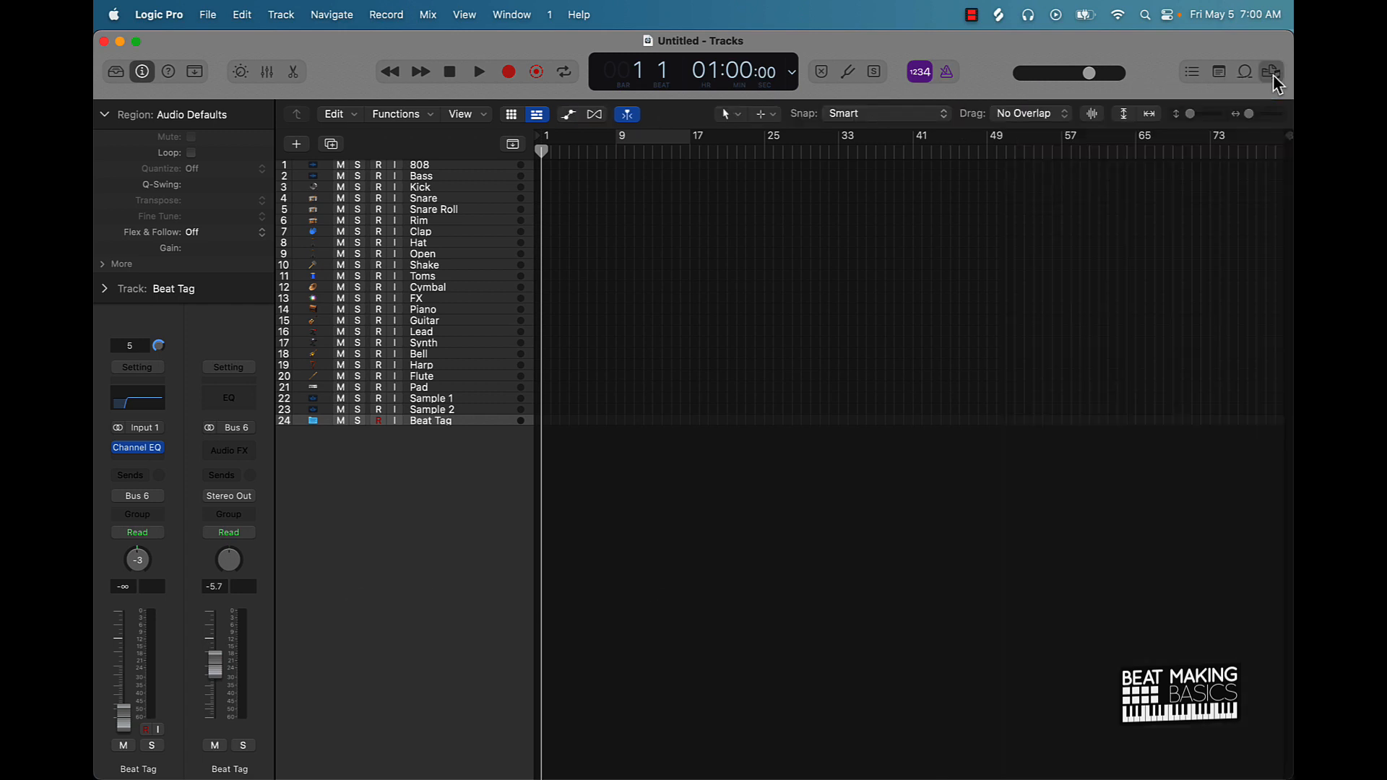
- Browse all files to Desktop, *YouTube Beats, Wish, and select the "Wish - 153 BPM - Stems" folder
{"action": "left_click", "coordinate": [1271, 72]}
{"action": "left_click", "coordinate": [1136, 116]}
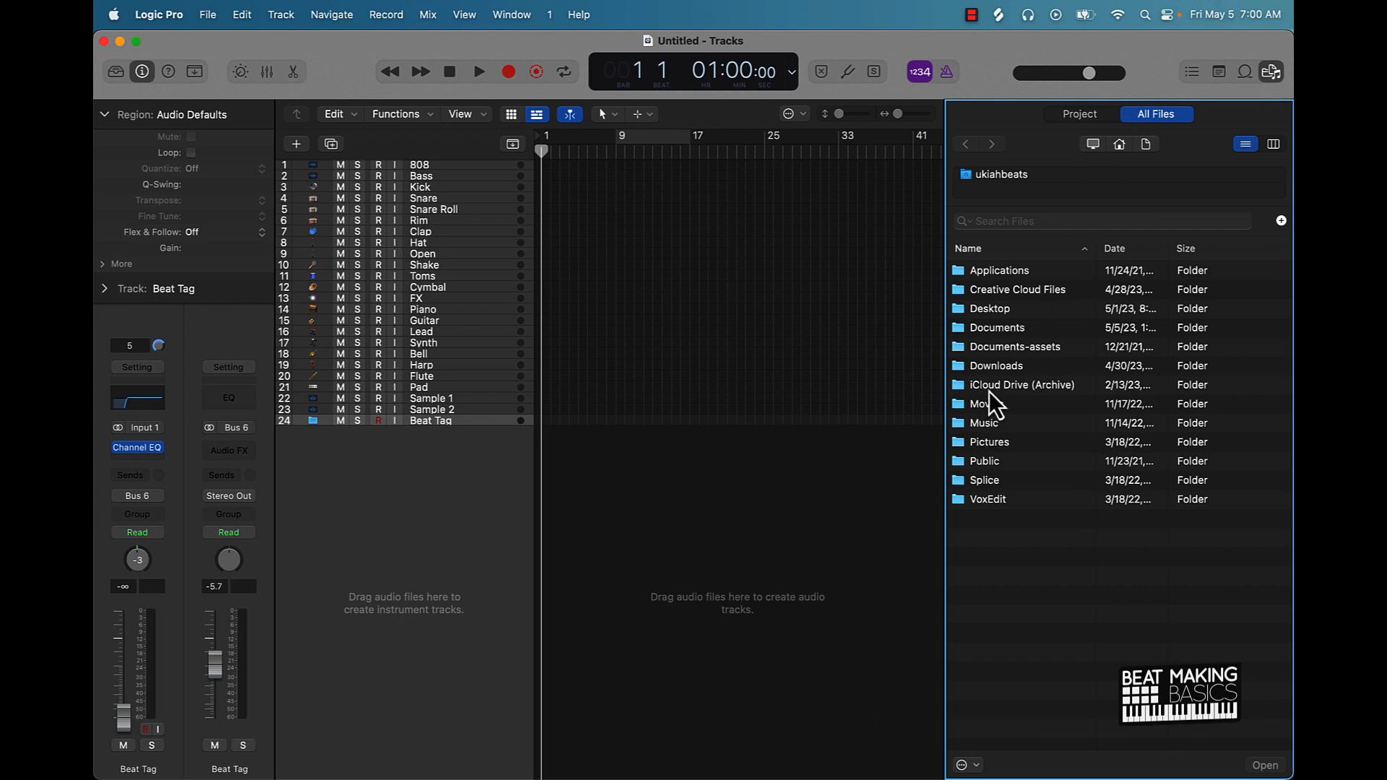
{"action": "left_click", "coordinate": [1002, 311]}
{"action": "double_click", "coordinate": [1002, 311]}
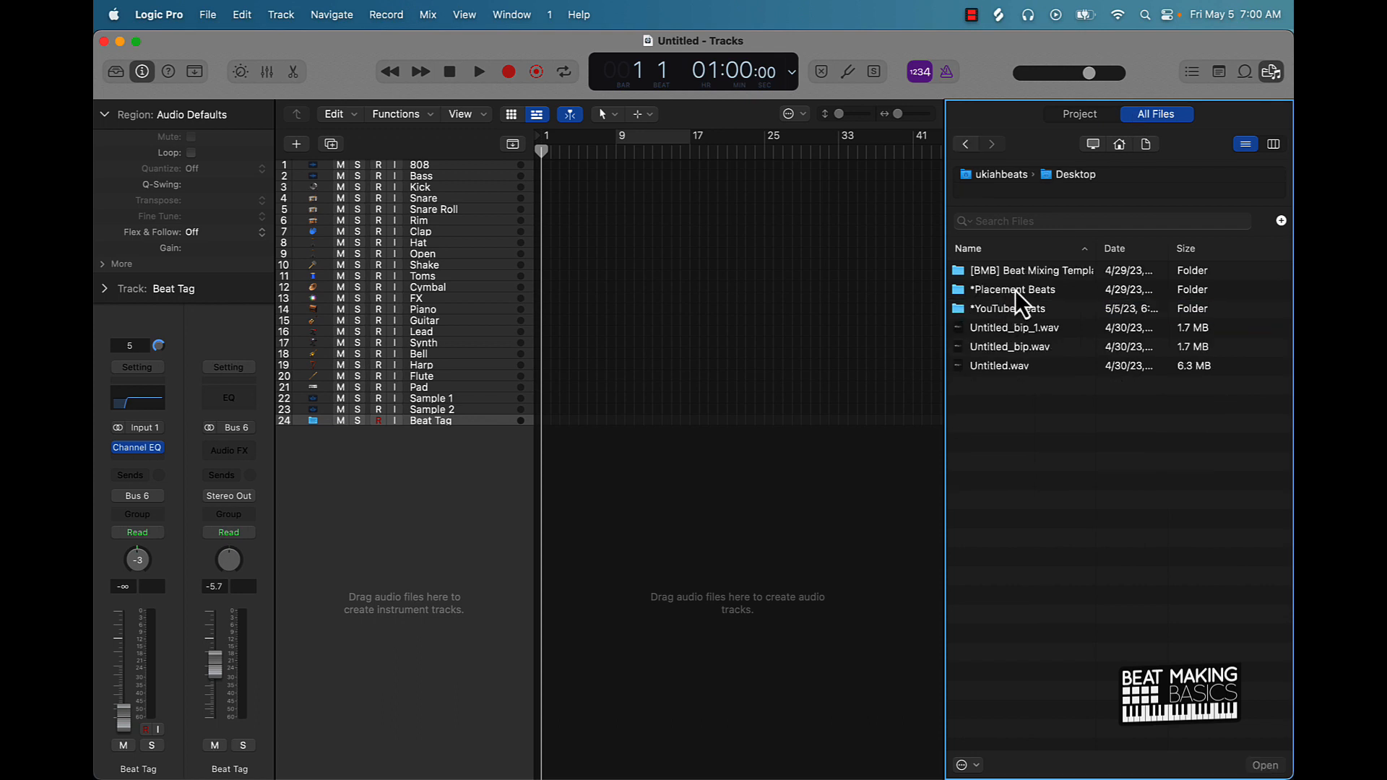
{"action": "double_click", "coordinate": [1000, 308]}
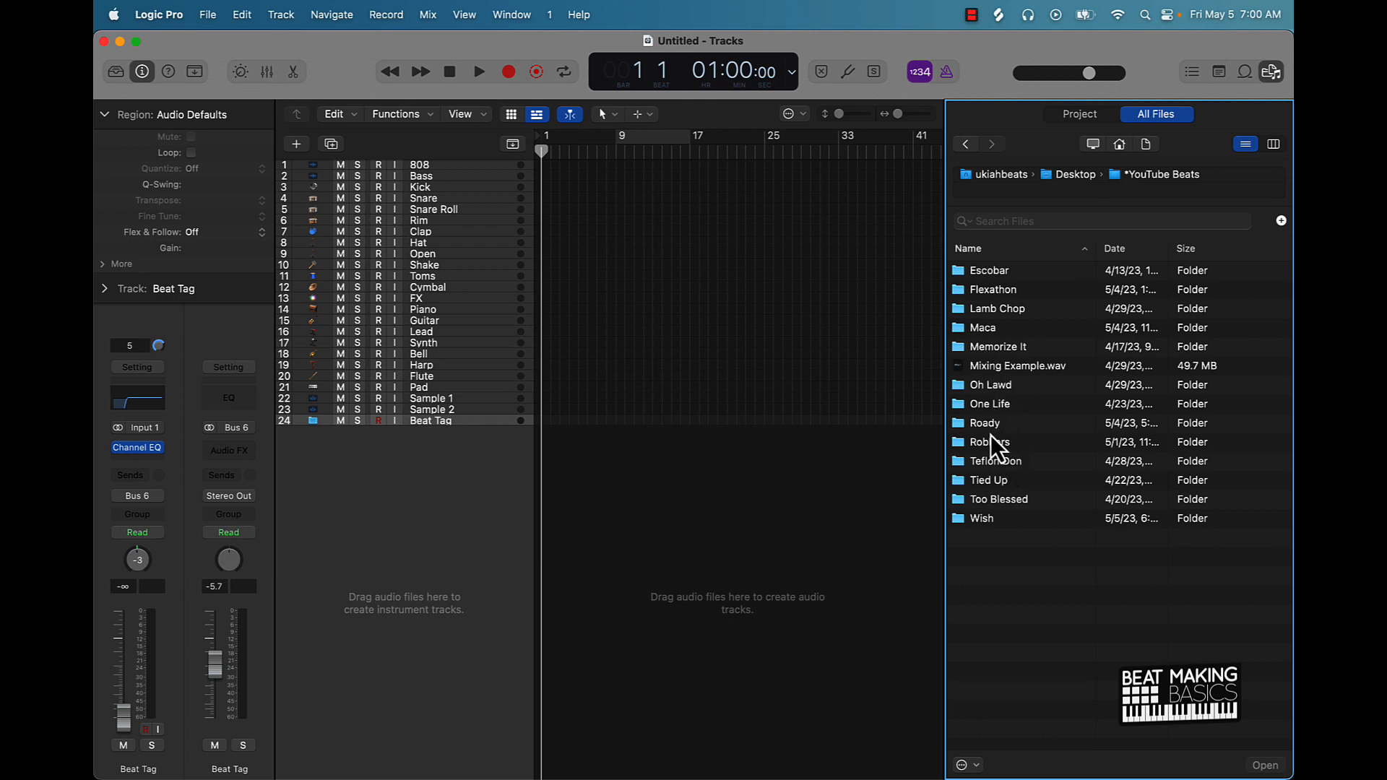
{"action": "double_click", "coordinate": [982, 522]}
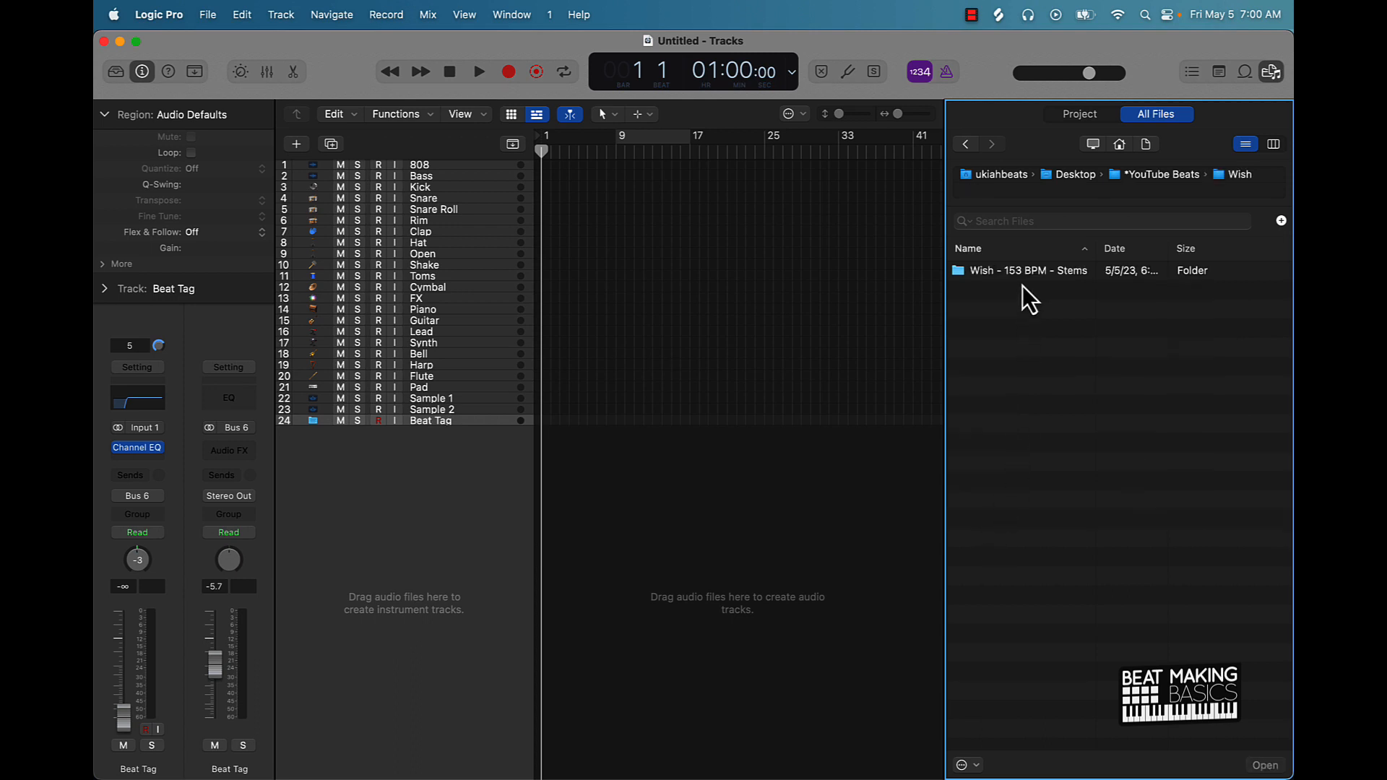
{"action": "left_click", "coordinate": [1034, 274]}
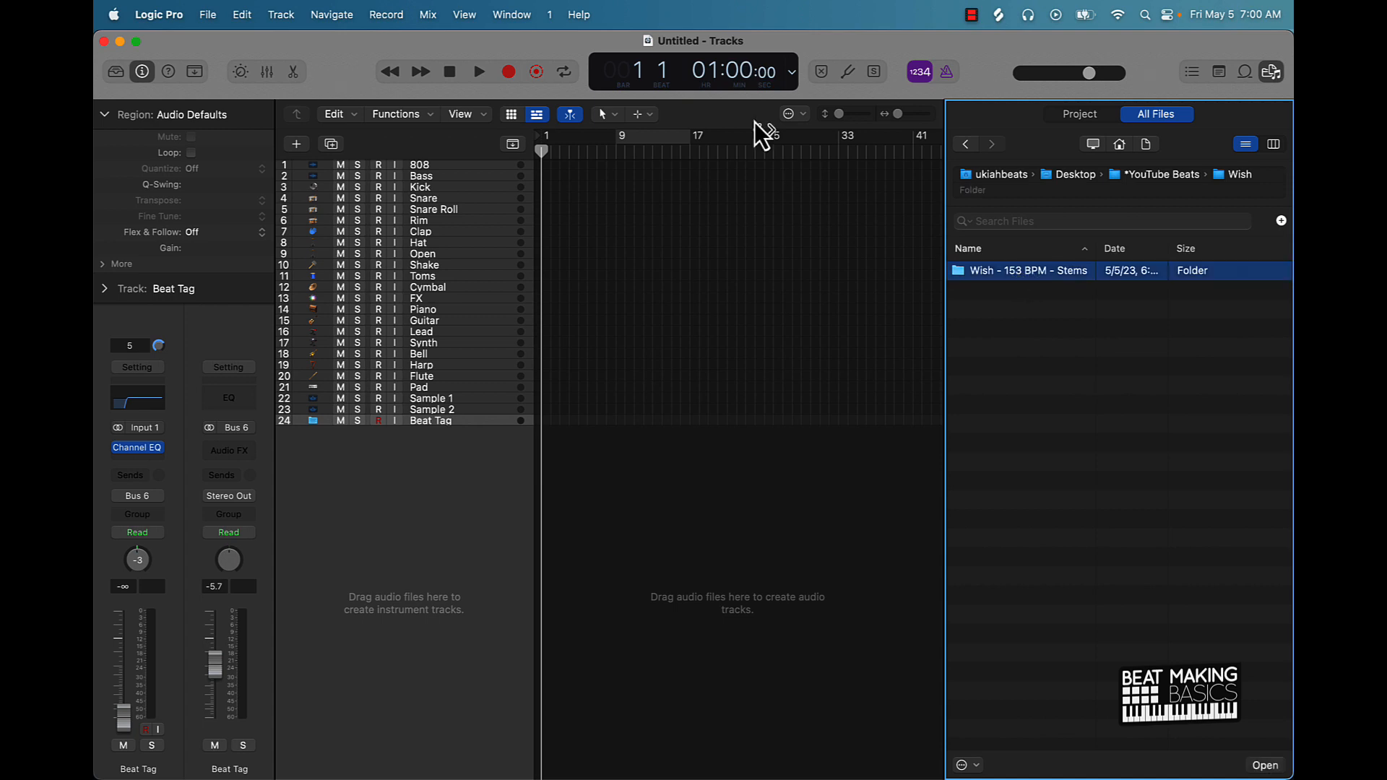
- Switch the display to Beats & Project and set the project tempo to 153 BPM
{"action": "left_click", "coordinate": [792, 72]}
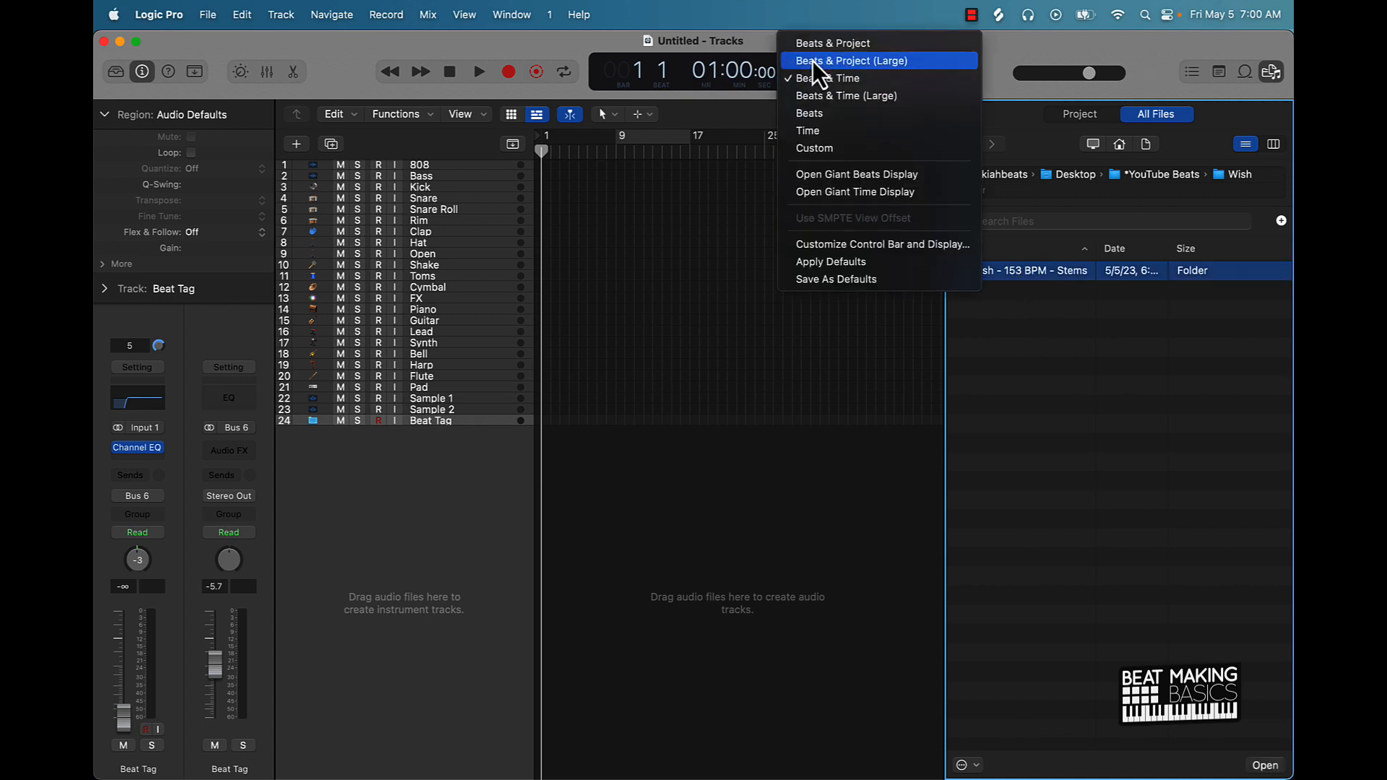
{"action": "left_click", "coordinate": [817, 45]}
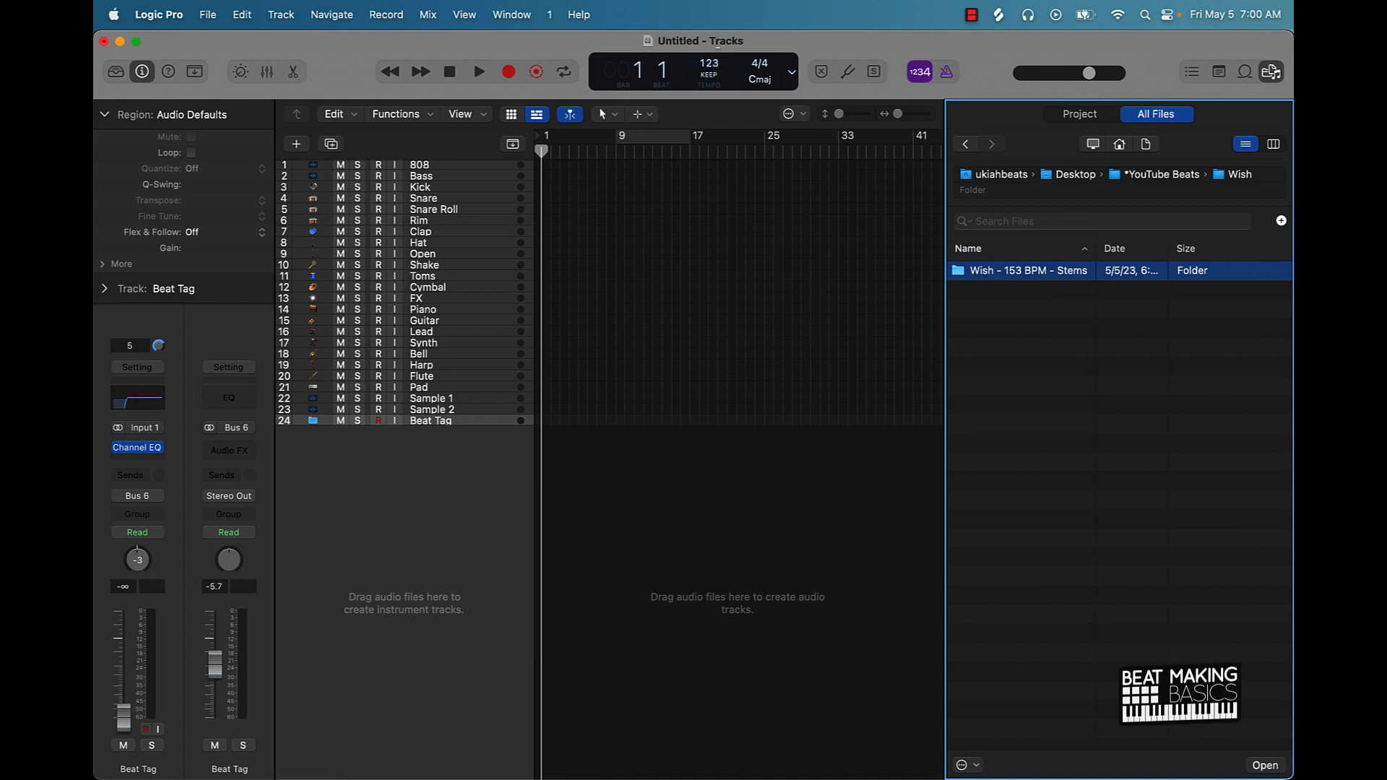
{"action": "left_click_drag", "start_coordinate": [718, 47], "coordinate": [736, 13]}
- Add all 16 files from the "Wish - 153 BPM - Stems" folder below the template tracks at bar 1, with the Use existing tracks option
{"action": "double_click", "coordinate": [1051, 274]}
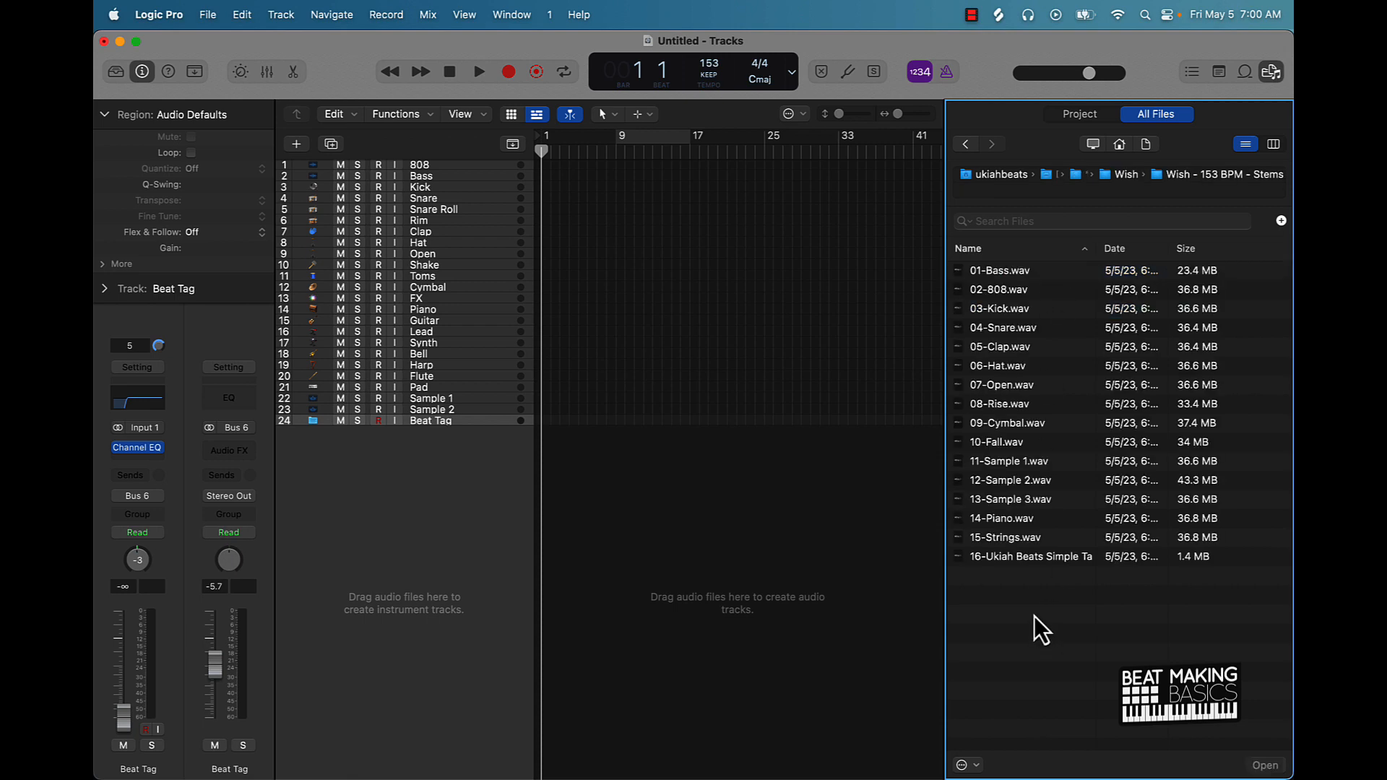
{"action": "left_click_drag", "start_coordinate": [1028, 609], "coordinate": [1043, 241]}
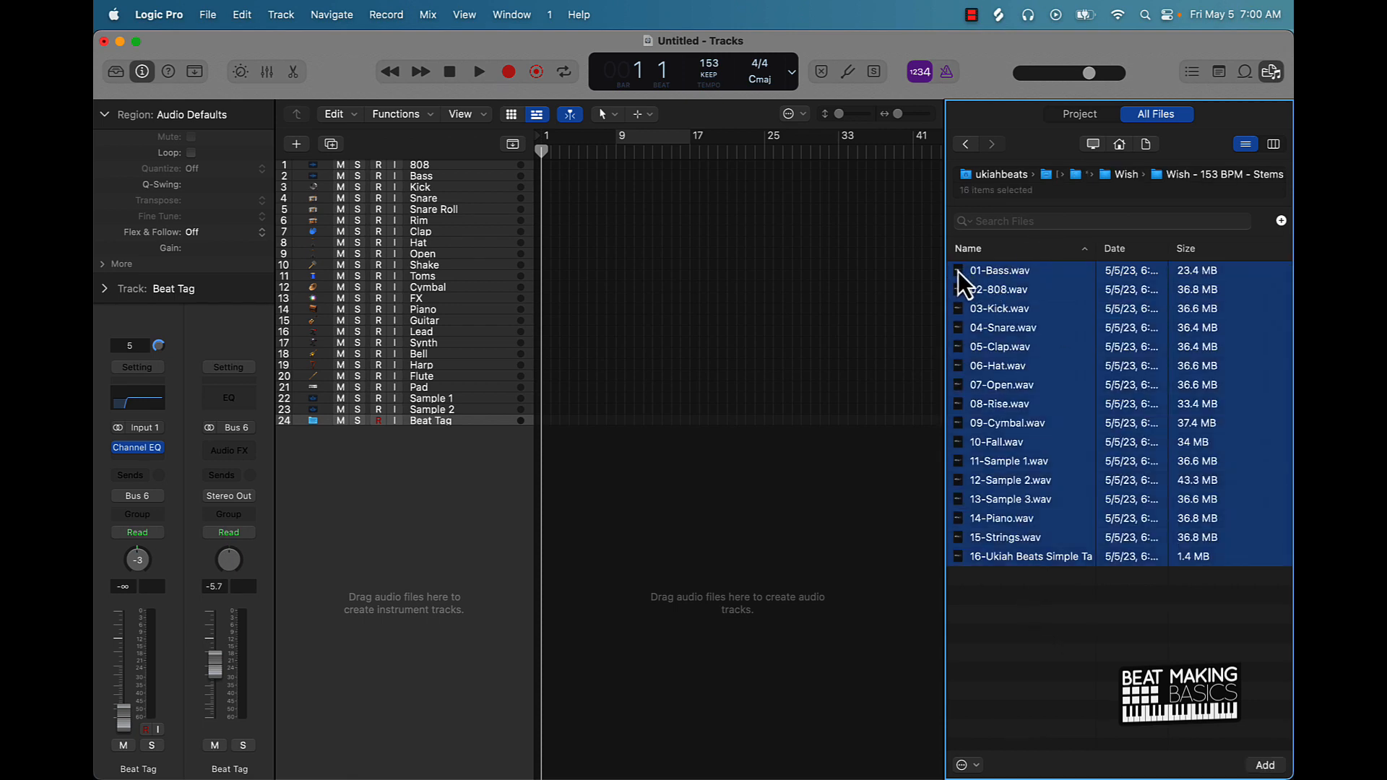
{"action": "left_click_drag", "start_coordinate": [958, 273], "coordinate": [540, 593]}
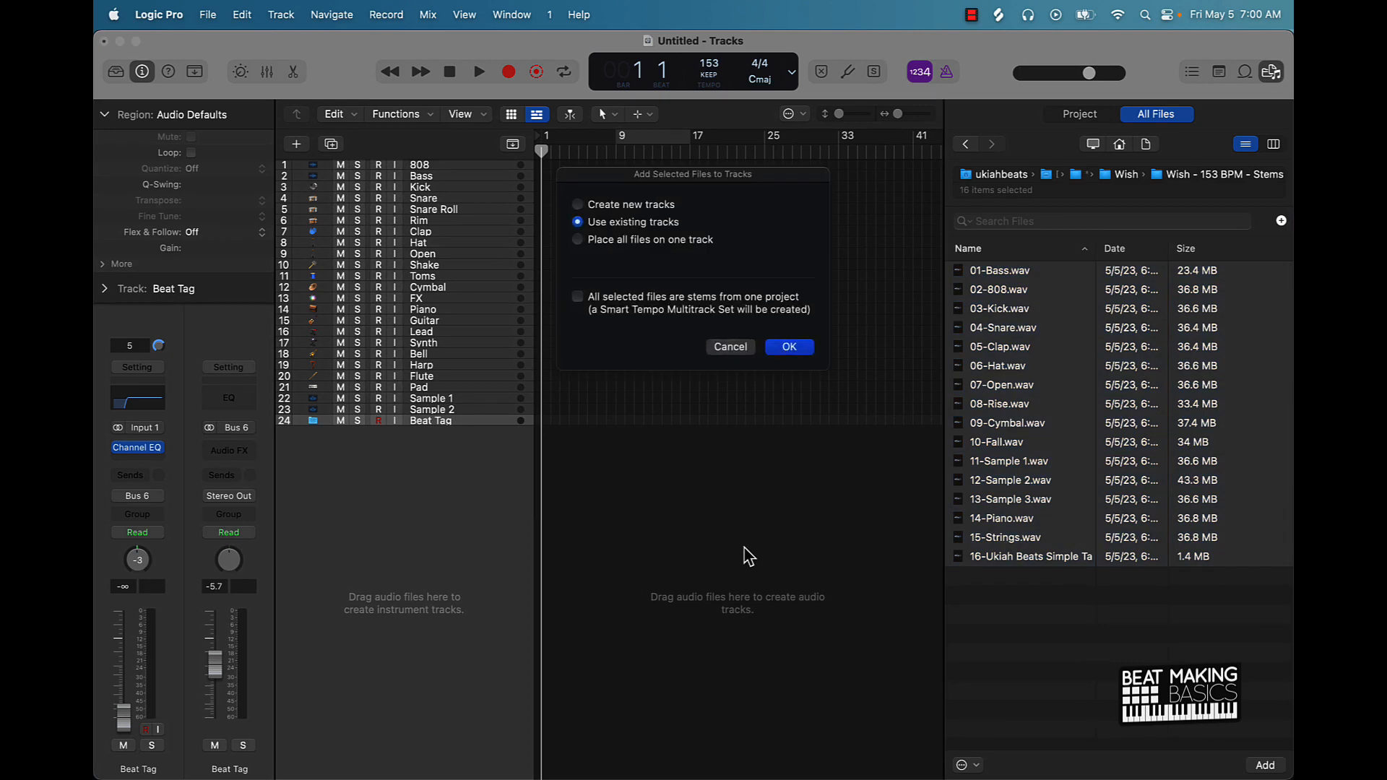
{"action": "left_click", "coordinate": [790, 348]}
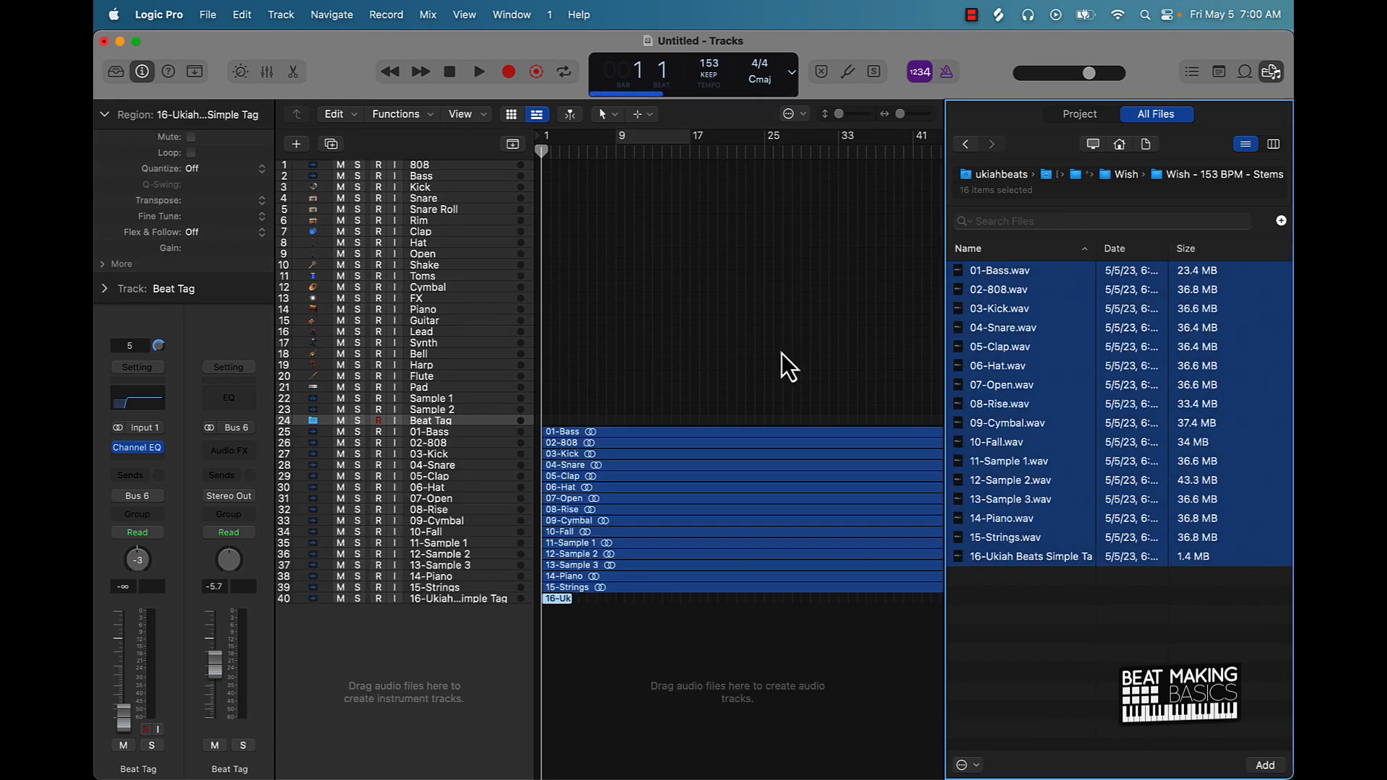
- Bring the 01-Bass track up beneath Bass, move its region onto the Bass track, and delete the emptied 01-Bass track
{"action": "left_click", "coordinate": [433, 437]}
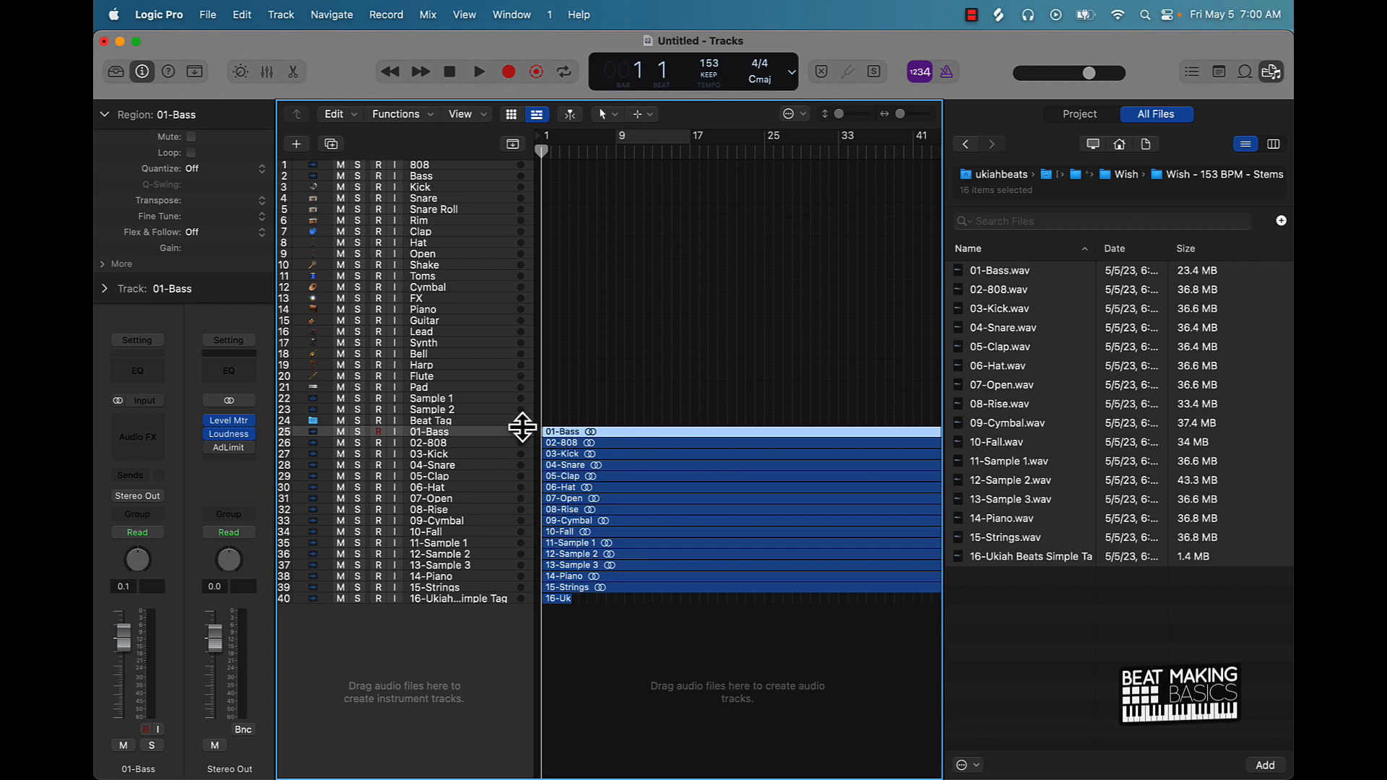
{"action": "left_click_drag", "start_coordinate": [436, 432], "coordinate": [462, 191]}
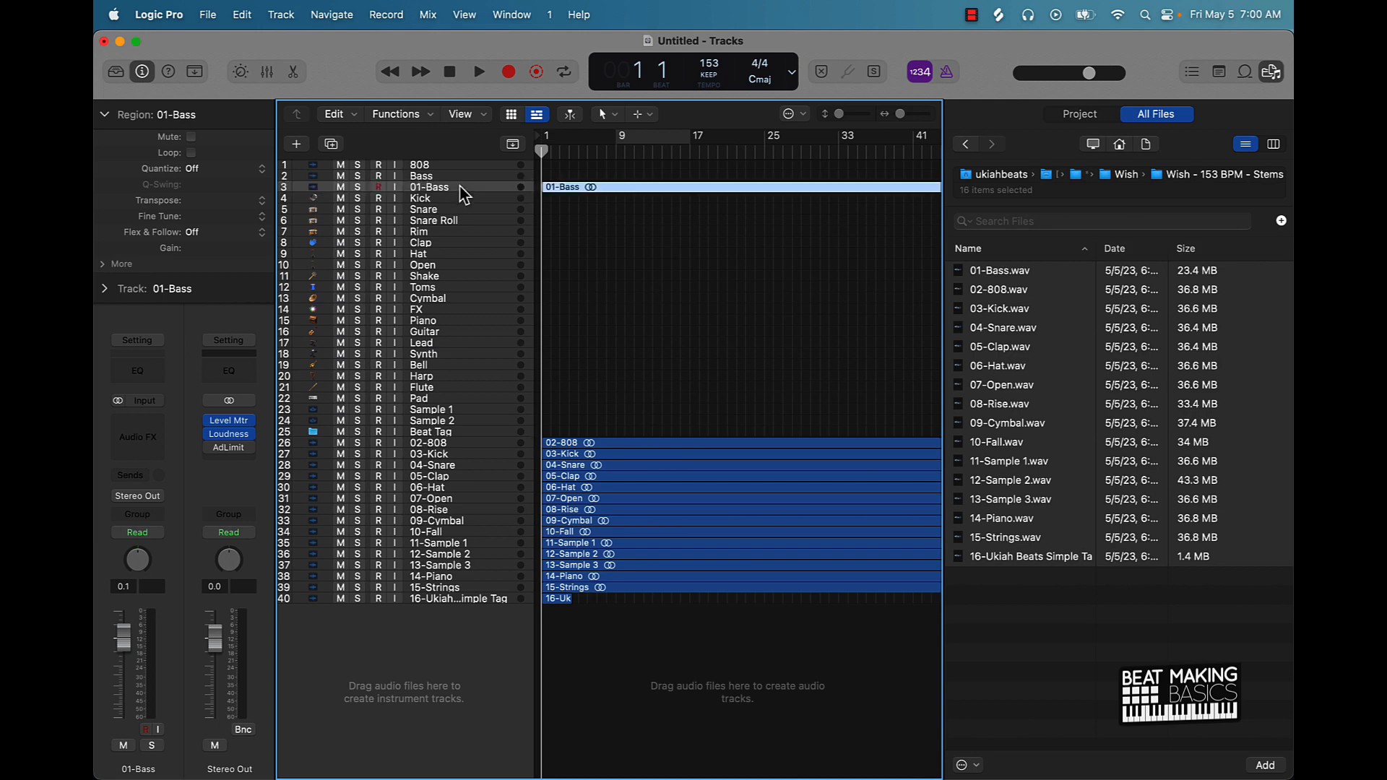
{"action": "left_click_drag", "start_coordinate": [588, 191], "coordinate": [461, 189]}
{"action": "left_click", "coordinate": [461, 189]}
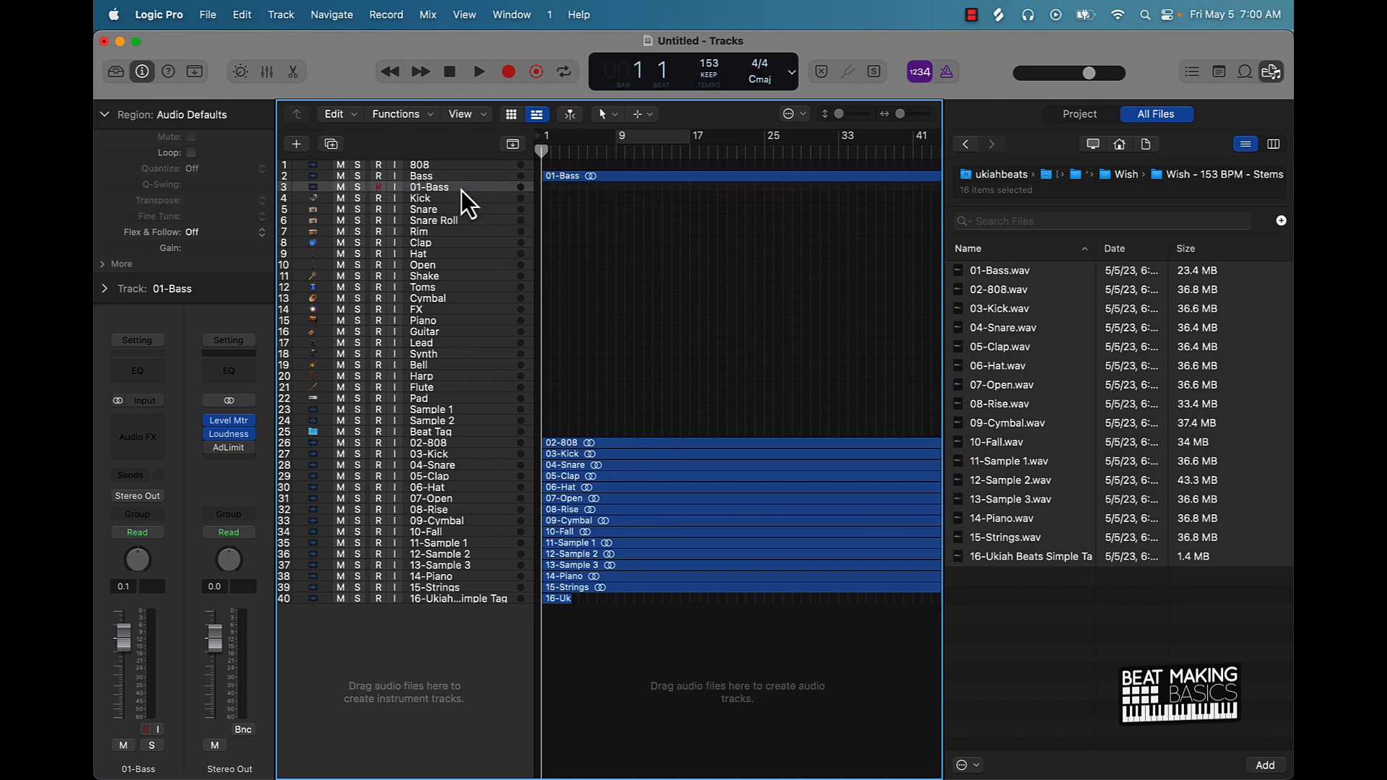
{"action": "key", "text": "super+BackSpace"}
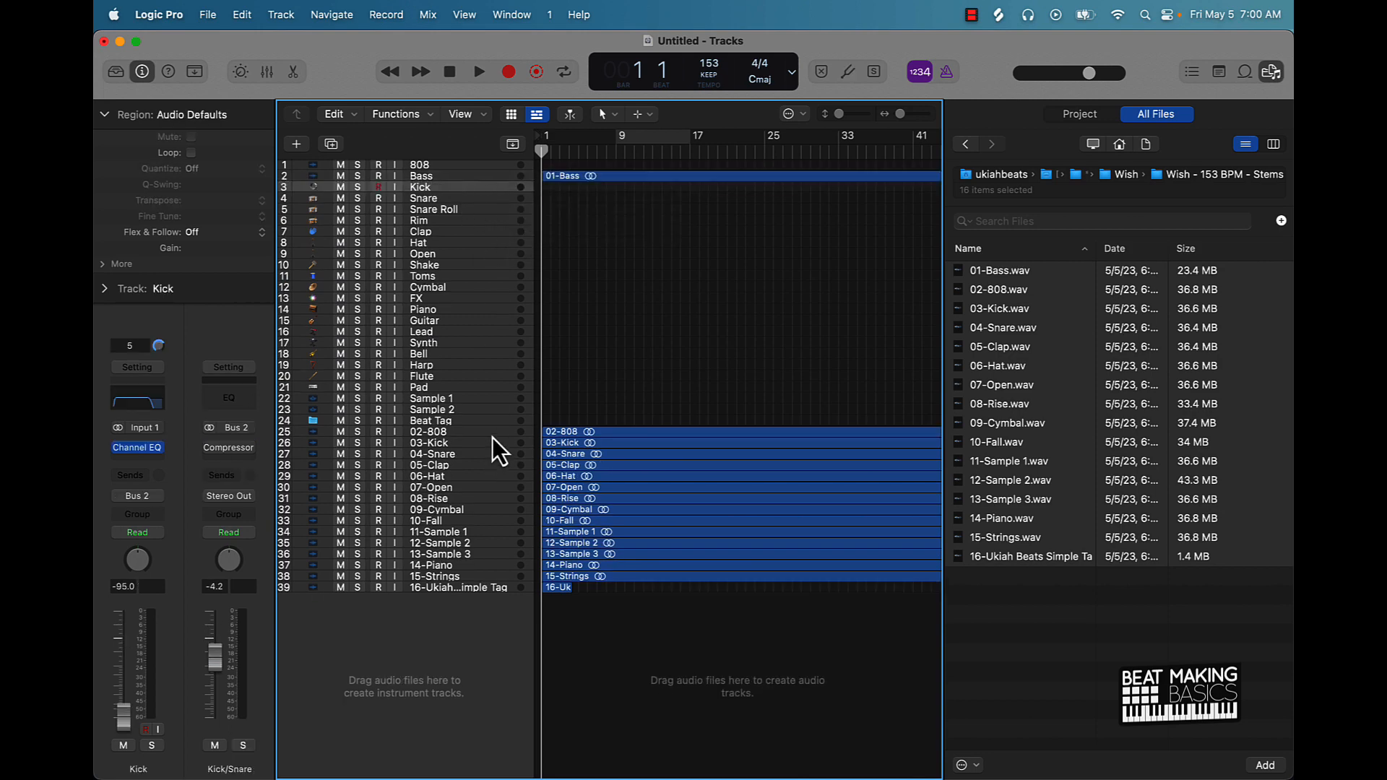
- Bring the 02-808 track up beneath 808, move its region onto the 808 track, and delete the emptied track
{"action": "left_click_drag", "start_coordinate": [457, 434], "coordinate": [471, 177]}
{"action": "left_click_drag", "start_coordinate": [576, 175], "coordinate": [578, 164]}
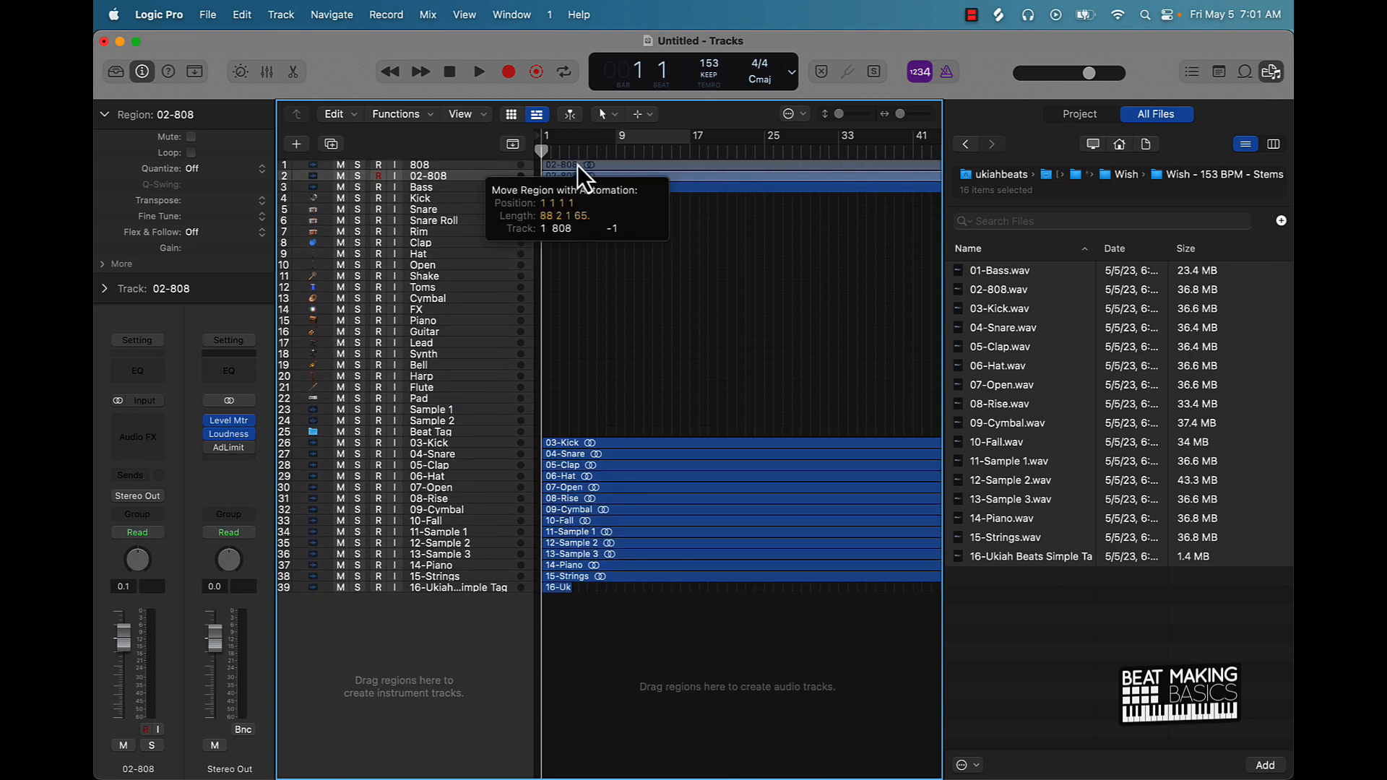
{"action": "left_click", "coordinate": [475, 176]}
{"action": "key", "text": "super+BackSpace"}
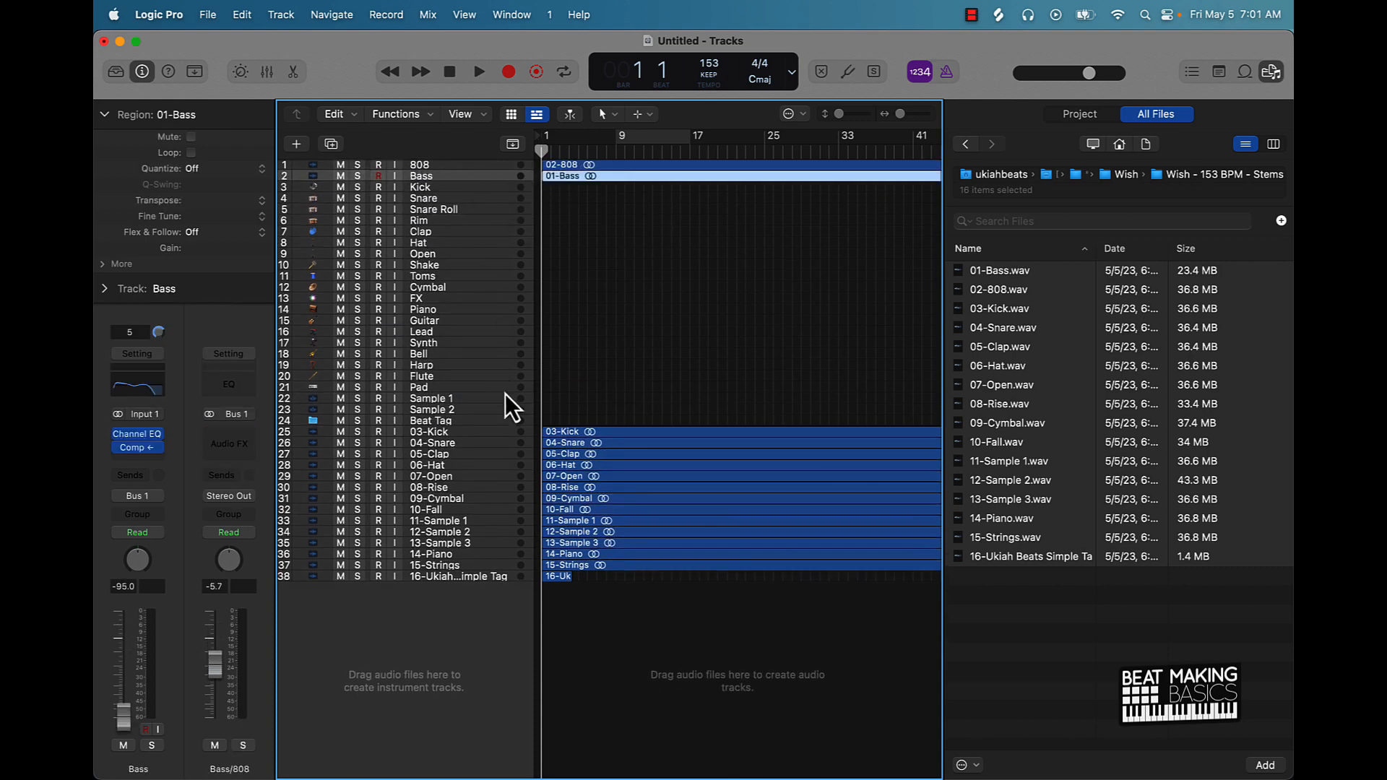
- Bring the 03-Kick track up near Kick, move its region onto the Kick track, and delete the emptied track
{"action": "left_click_drag", "start_coordinate": [467, 436], "coordinate": [488, 204]}
{"action": "mouse_move", "coordinate": [578, 203]}
{"action": "left_mouse_down"}
{"action": "mouse_move", "coordinate": [560, 207]}
{"action": "mouse_move", "coordinate": [566, 189]}
{"action": "left_mouse_up"}
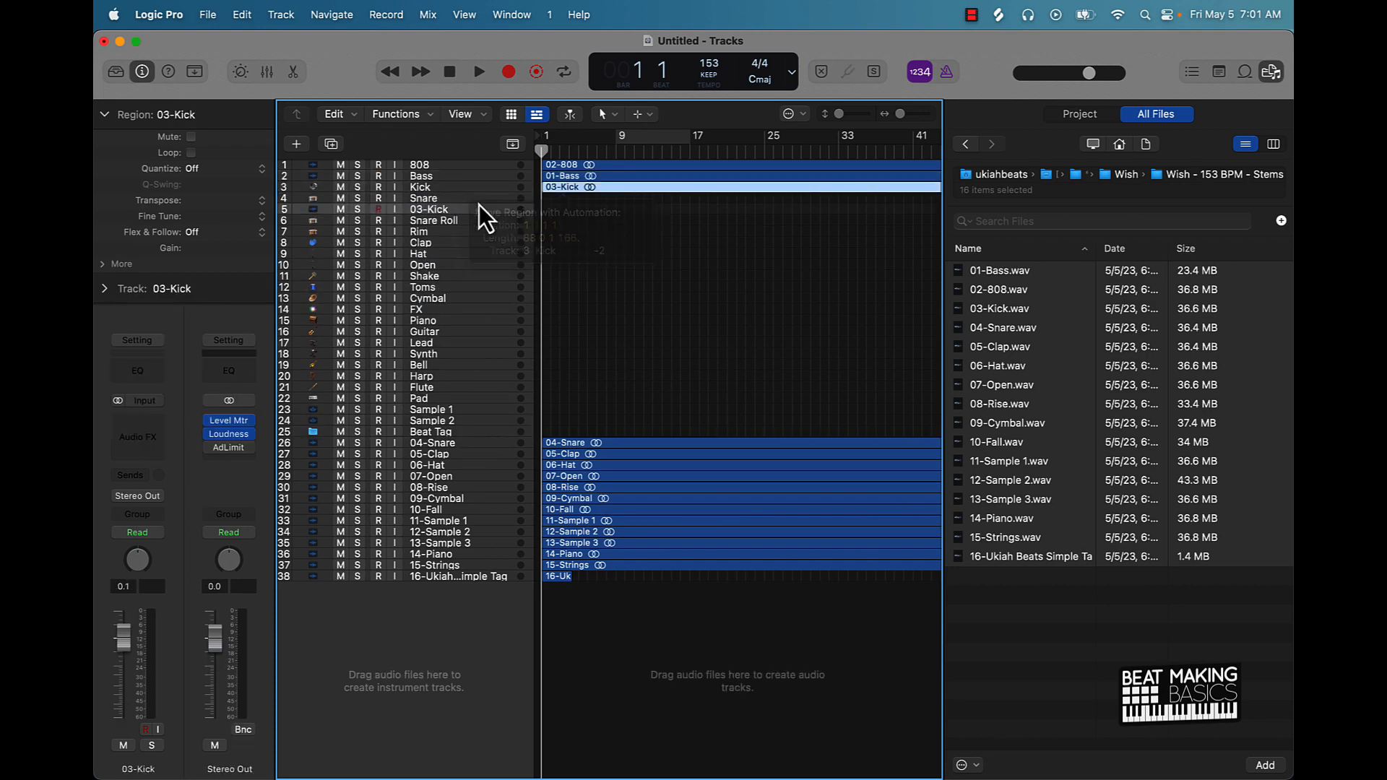
{"action": "left_click", "coordinate": [465, 210]}
{"action": "key", "text": "super+BackSpace"}
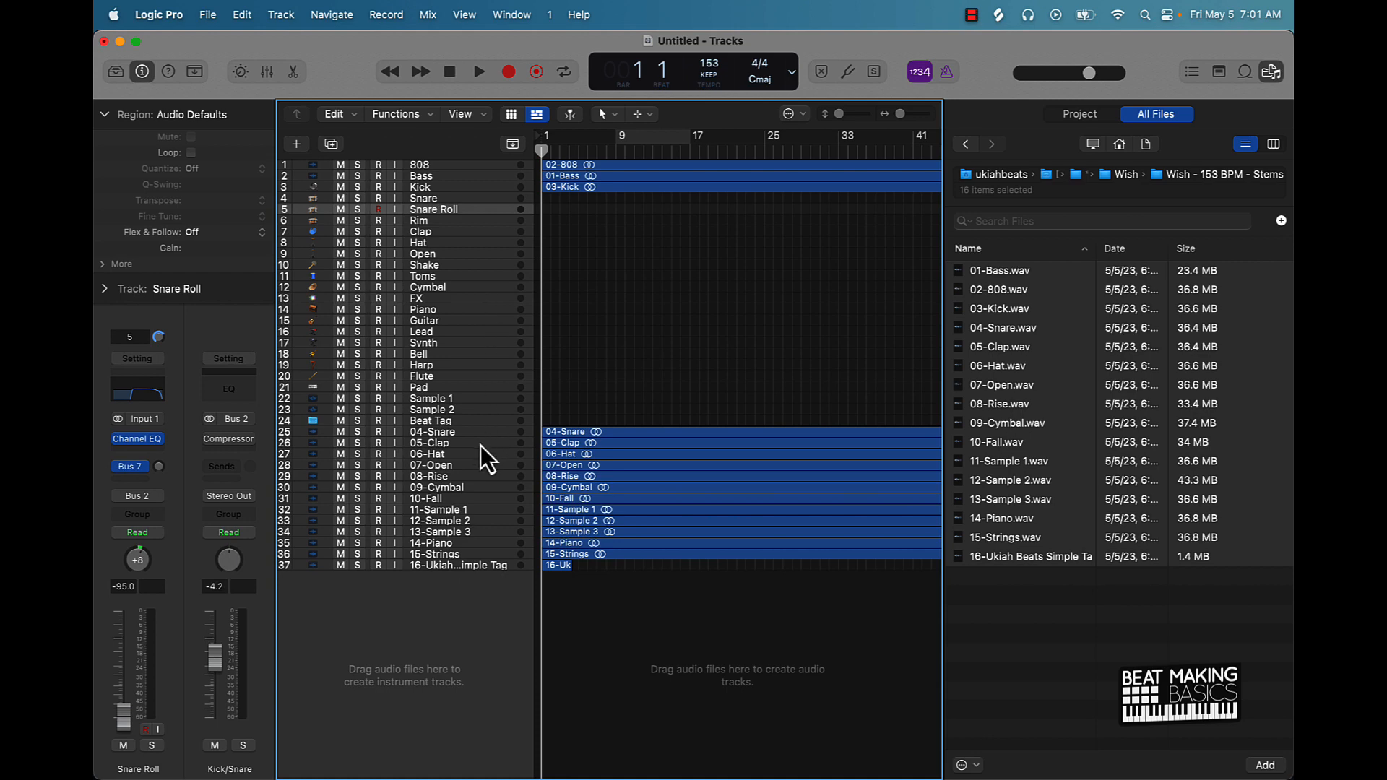
- Bring the 04-Snare track up beneath Snare, move its region onto the Snare track, and delete the emptied track
{"action": "left_click_drag", "start_coordinate": [475, 436], "coordinate": [506, 220]}
{"action": "left_click_drag", "start_coordinate": [597, 211], "coordinate": [591, 199]}
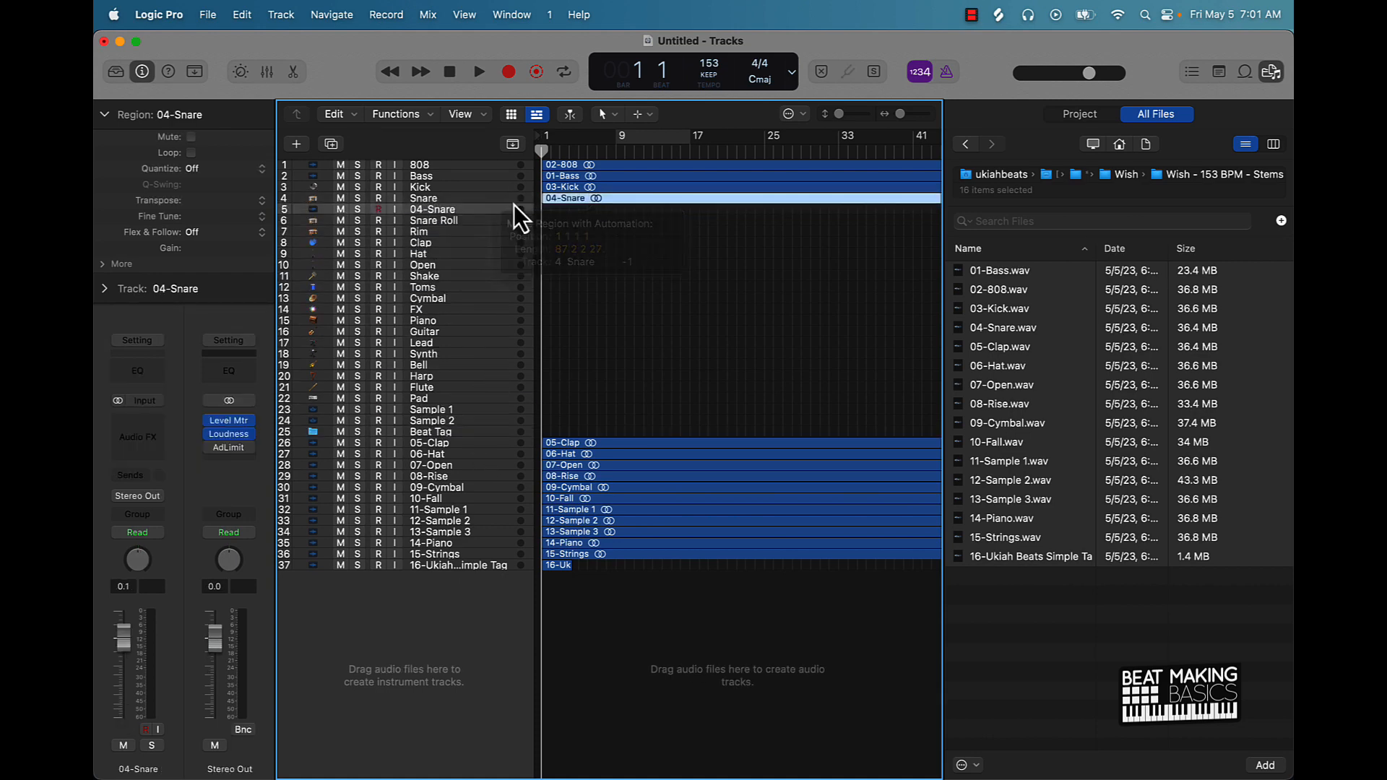
{"action": "left_click", "coordinate": [478, 210]}
{"action": "key", "text": "super+BackSpace"}
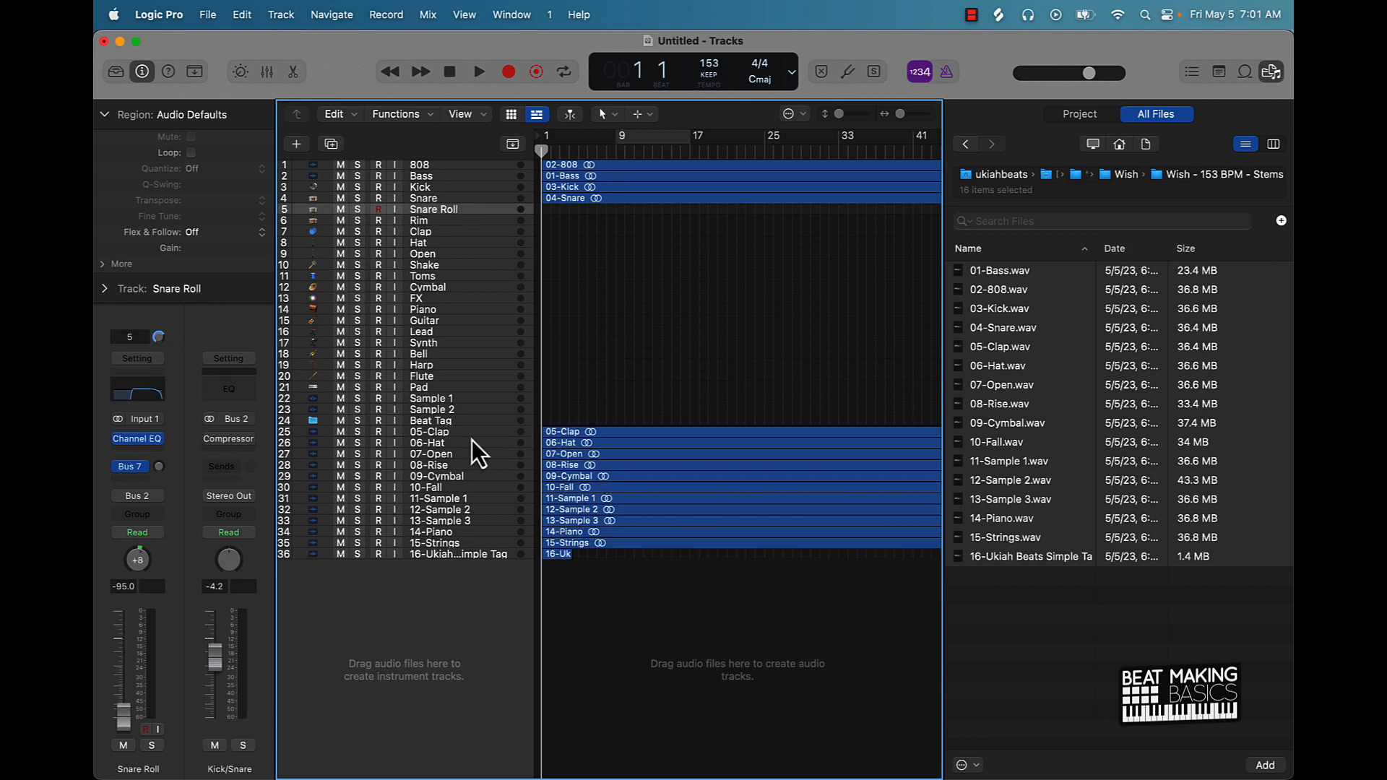
- Bring the 05-Clap track up beneath Clap, move its region onto the Clap track, and delete the emptied track
{"action": "left_click_drag", "start_coordinate": [474, 432], "coordinate": [567, 232]}
{"action": "left_click", "coordinate": [449, 243]}
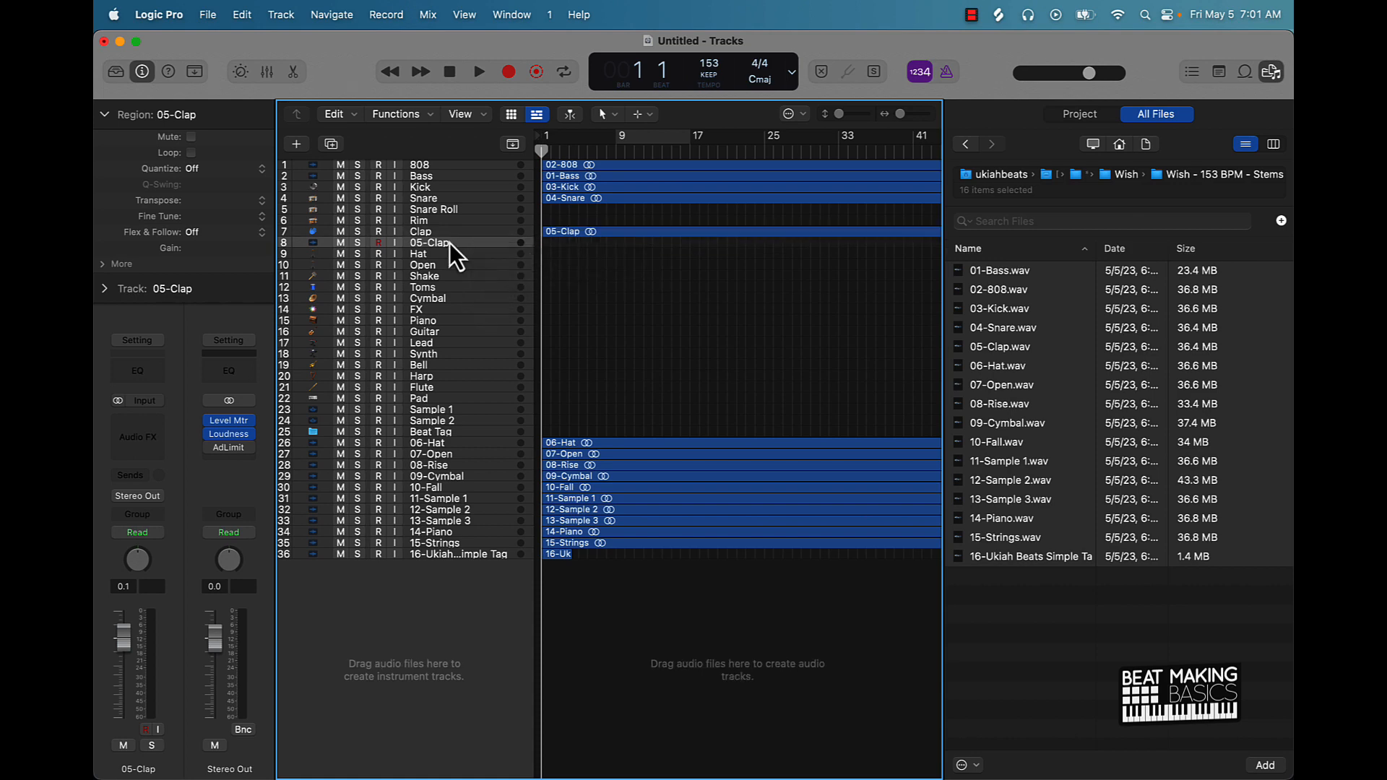
{"action": "key", "text": "super+BackSpace"}
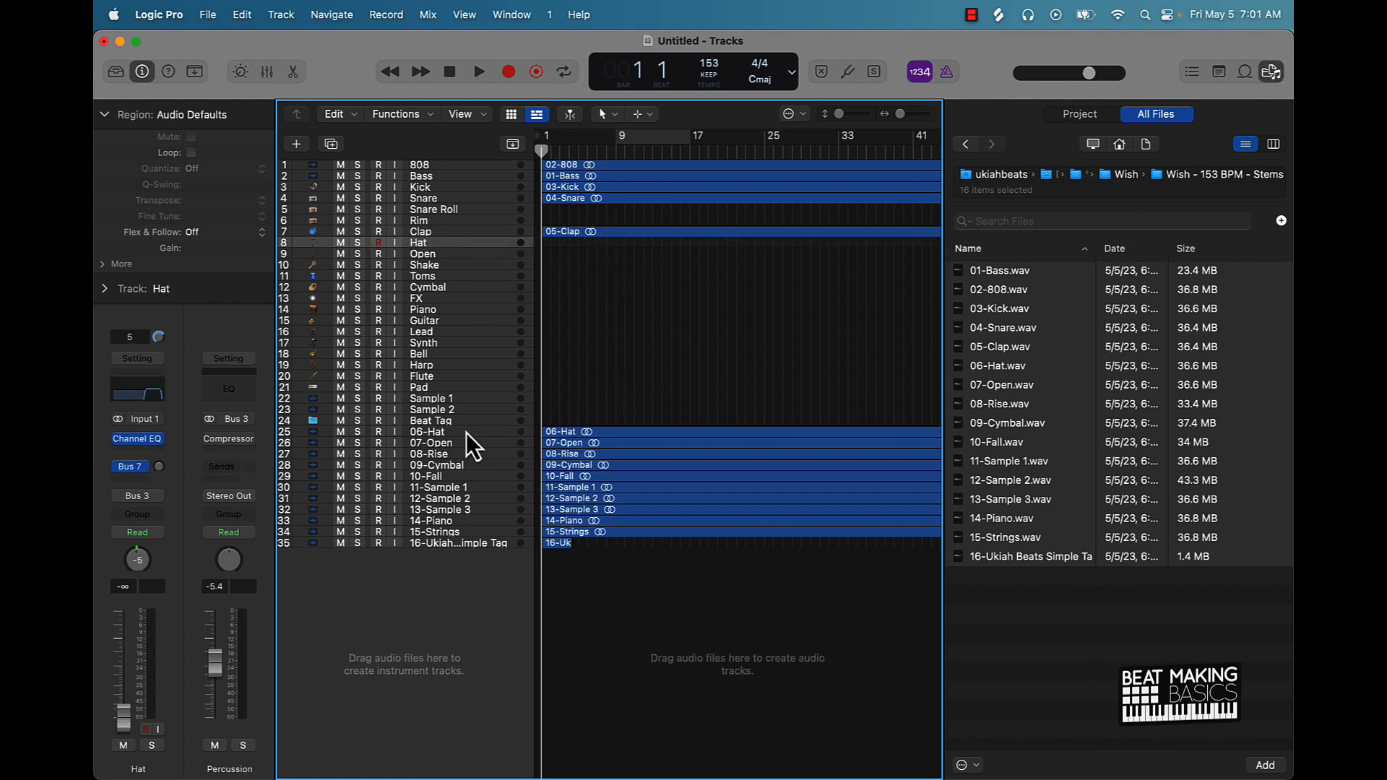
- Bring the 06-Hat track up beneath Hat, move its region onto the Hat track, and delete the emptied track
{"action": "left_click_drag", "start_coordinate": [466, 432], "coordinate": [483, 259]}
{"action": "left_click_drag", "start_coordinate": [591, 254], "coordinate": [520, 250]}
{"action": "left_click", "coordinate": [471, 254]}
{"action": "key", "text": "super+BackSpace"}
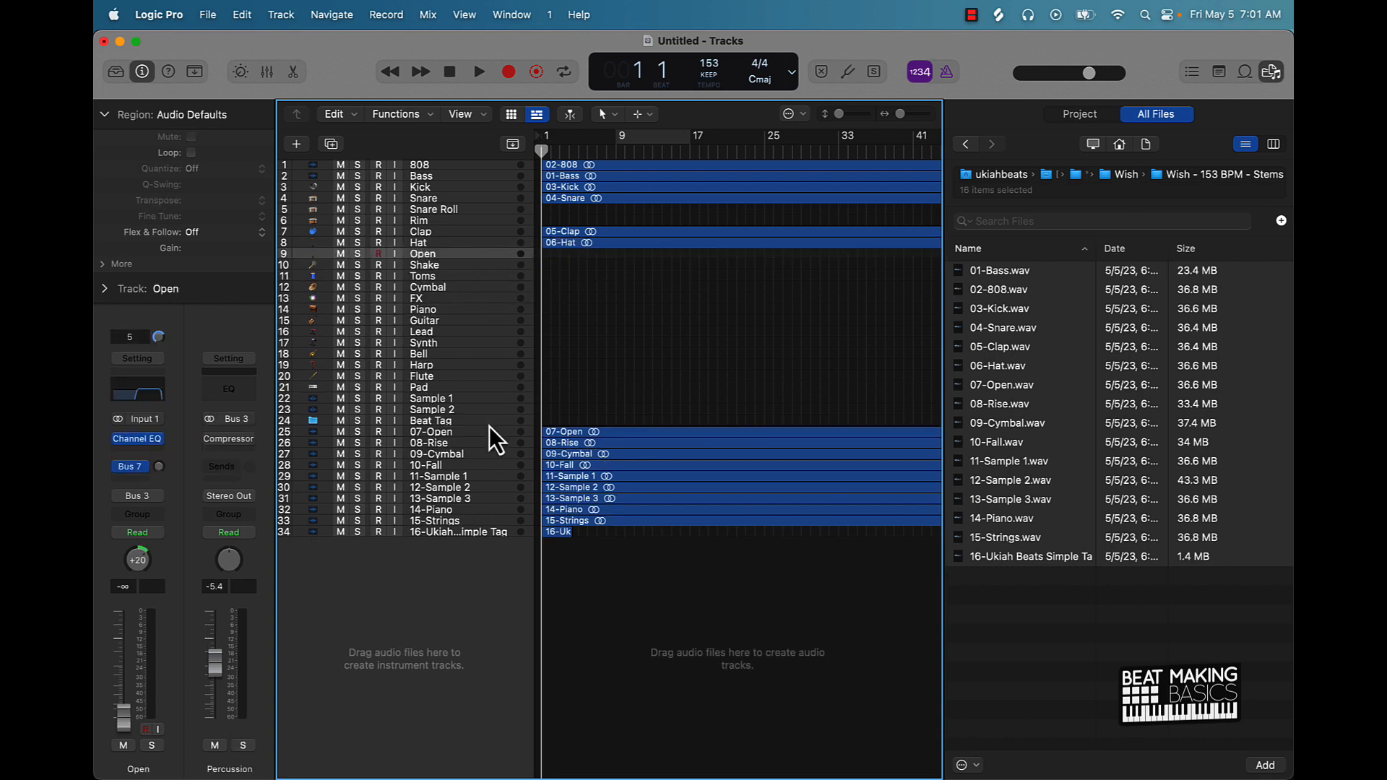
- Bring the 07-Open track up beneath Open, move its region onto the Open track, and delete the emptied track
{"action": "left_click_drag", "start_coordinate": [463, 432], "coordinate": [509, 266]}
{"action": "left_click_drag", "start_coordinate": [598, 267], "coordinate": [601, 256]}
{"action": "left_click", "coordinate": [502, 266]}
{"action": "key", "text": "super+BackSpace"}
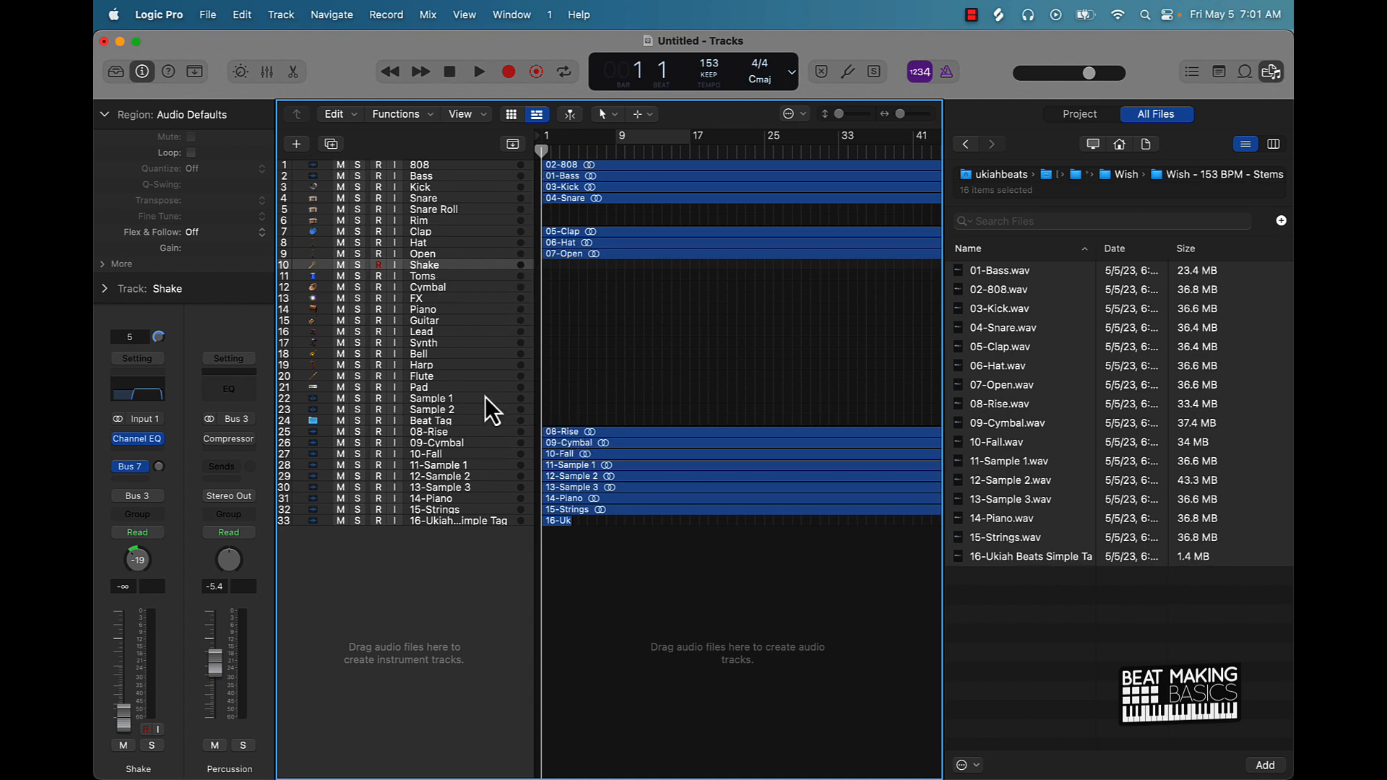
- Bring the 08-Rise track up beneath FX, move its region onto the FX track, and delete the emptied 08-Rise track
{"action": "left_click_drag", "start_coordinate": [452, 426], "coordinate": [480, 307]}
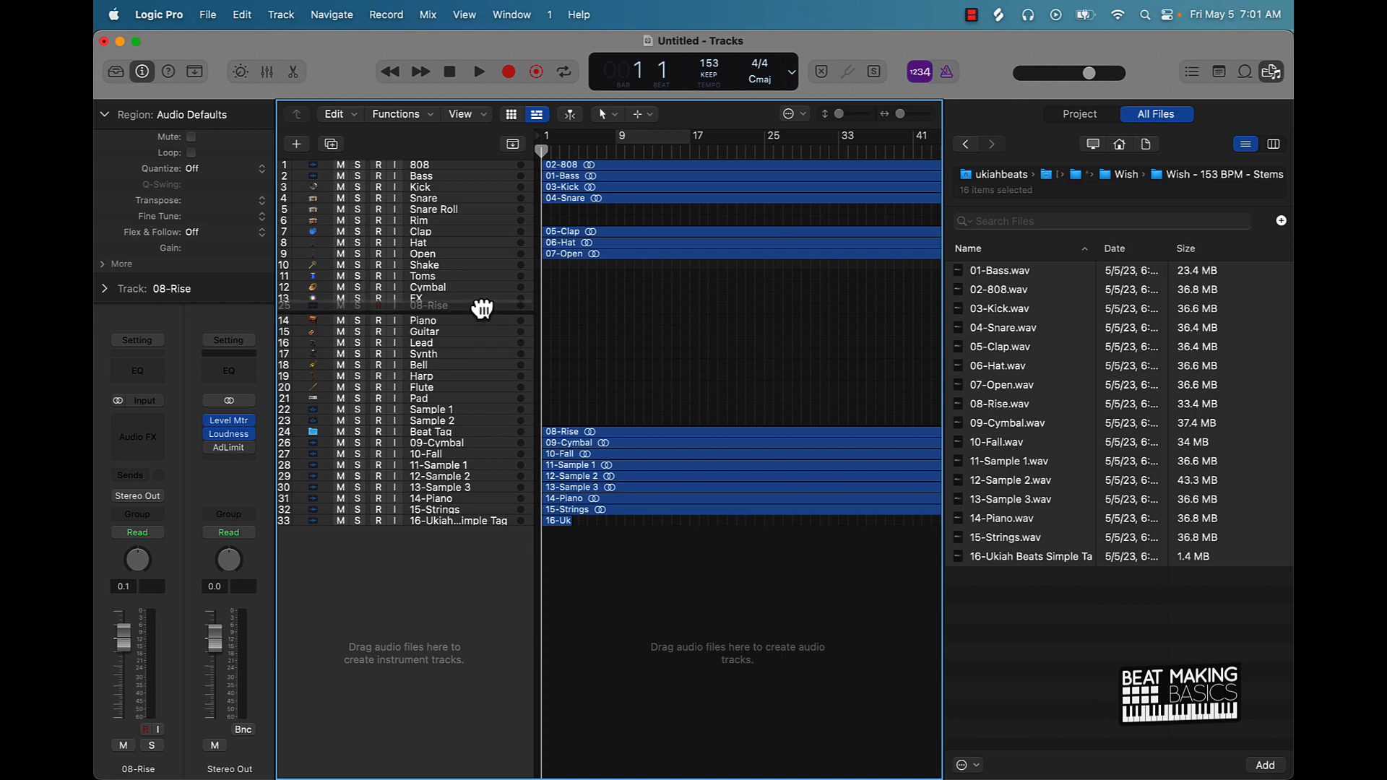
{"action": "left_click_drag", "start_coordinate": [585, 310], "coordinate": [587, 297]}
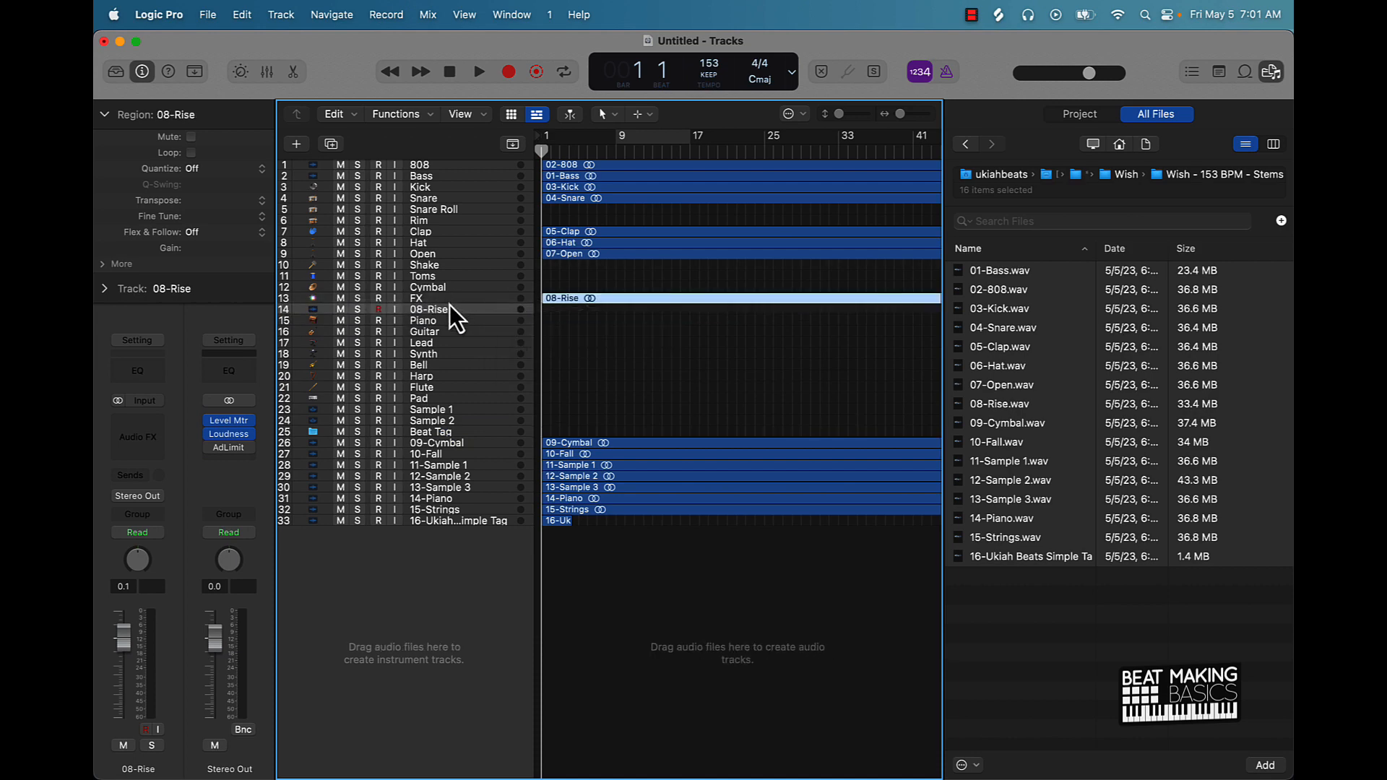
{"action": "left_click", "coordinate": [448, 309]}
{"action": "key", "text": "super+BackSpace"}
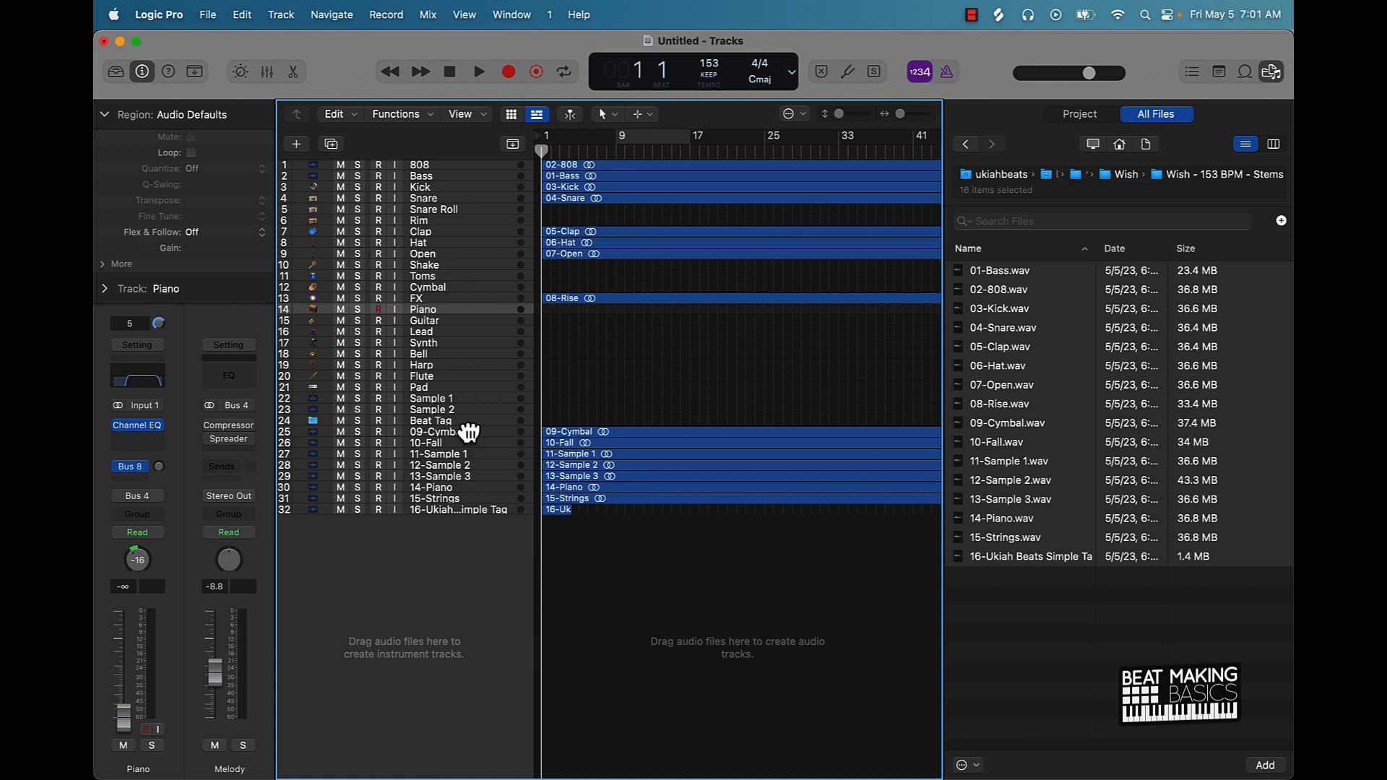
- Bring the 09-Cymbal track up beneath Cymbal, move its region onto the Cymbal track, and delete the emptied track
{"action": "left_click_drag", "start_coordinate": [466, 433], "coordinate": [578, 289]}
{"action": "left_click", "coordinate": [519, 300]}
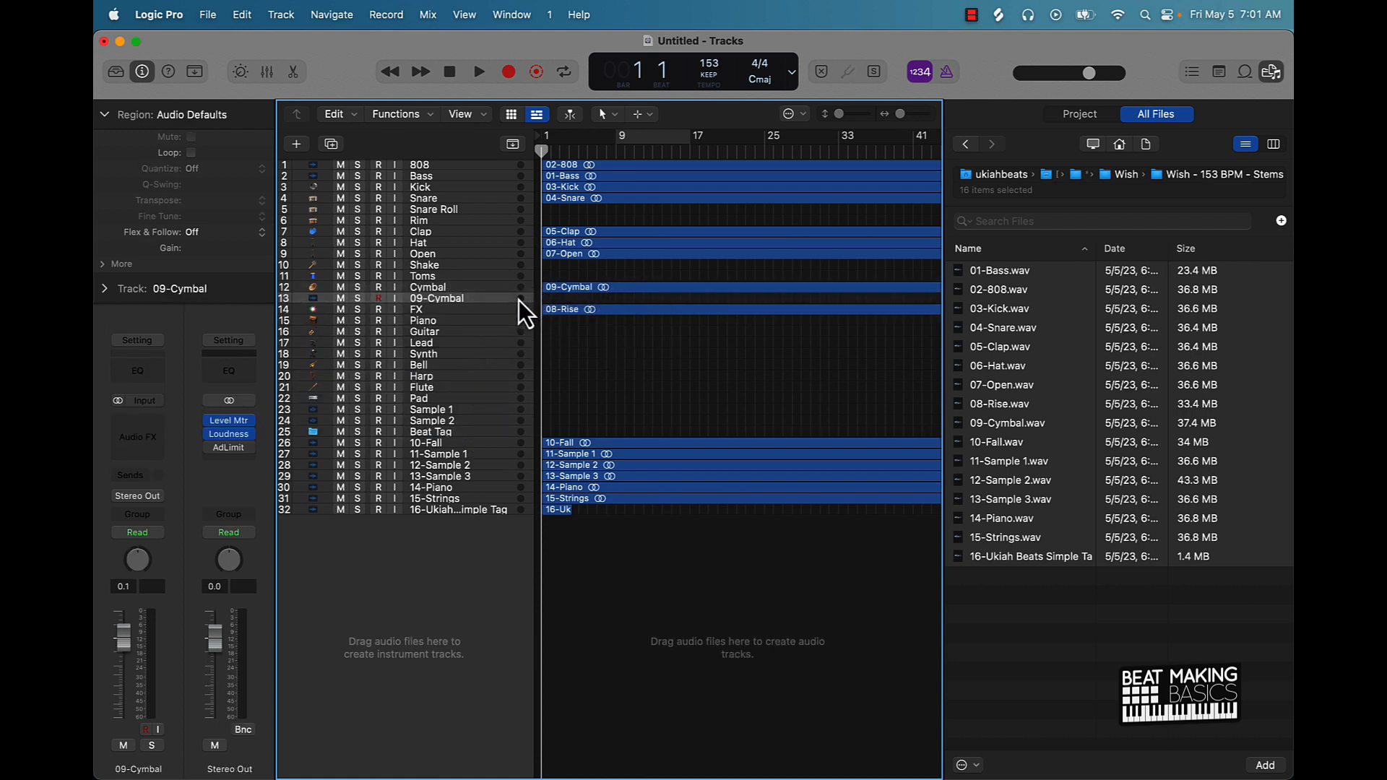
{"action": "key", "text": "super+BackSpace"}
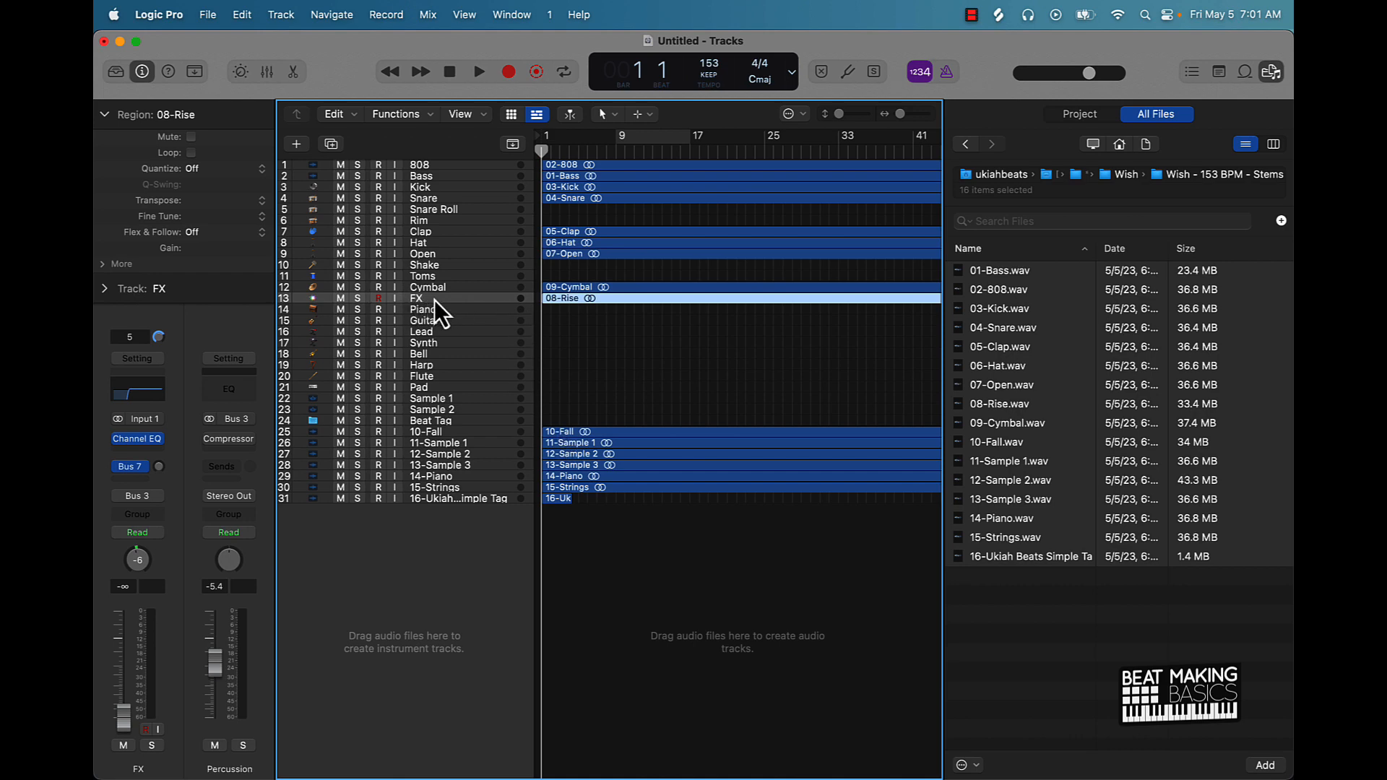
- Duplicate the FX track, move the 10-Fall region onto the duplicate, and delete the emptied 10-Fall track
{"action": "key", "text": "super+d"}
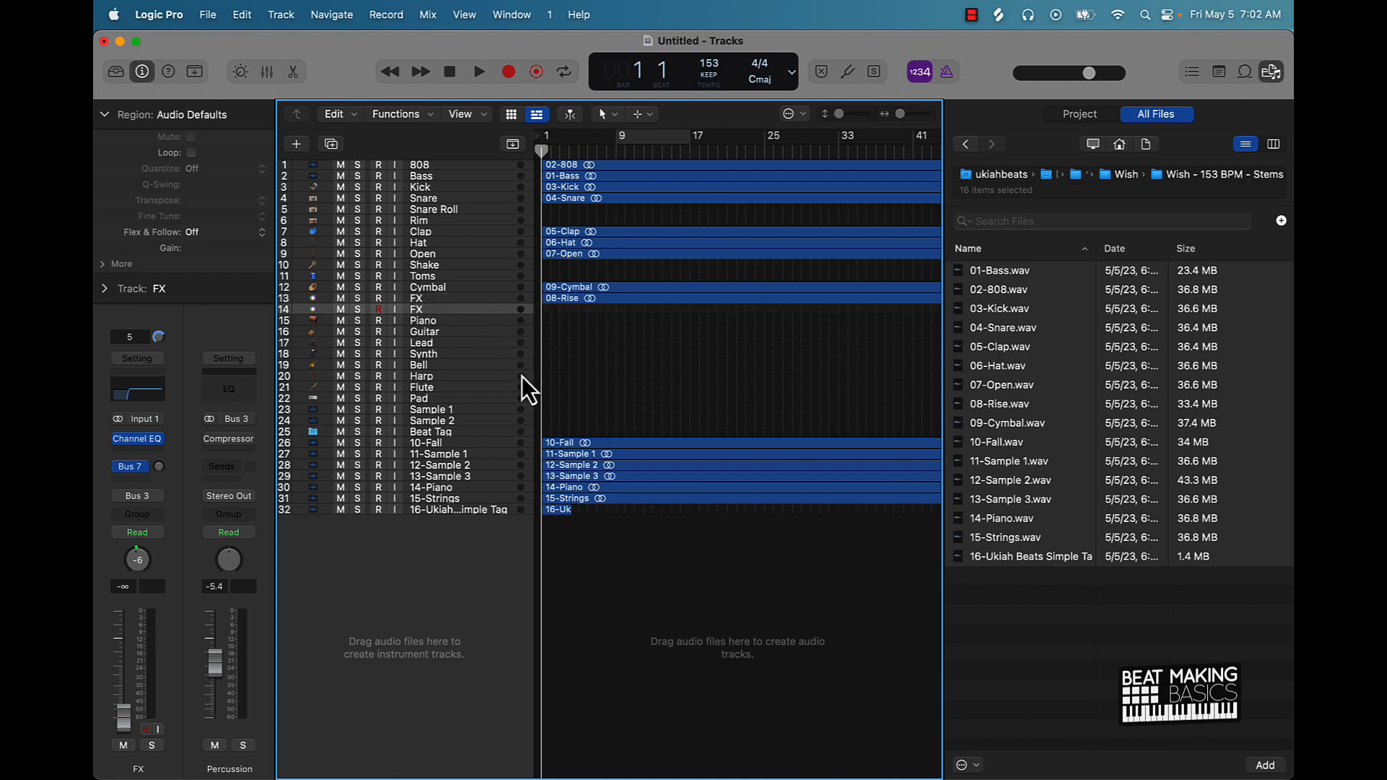
{"action": "left_click_drag", "start_coordinate": [586, 440], "coordinate": [579, 314]}
{"action": "left_click", "coordinate": [484, 442]}
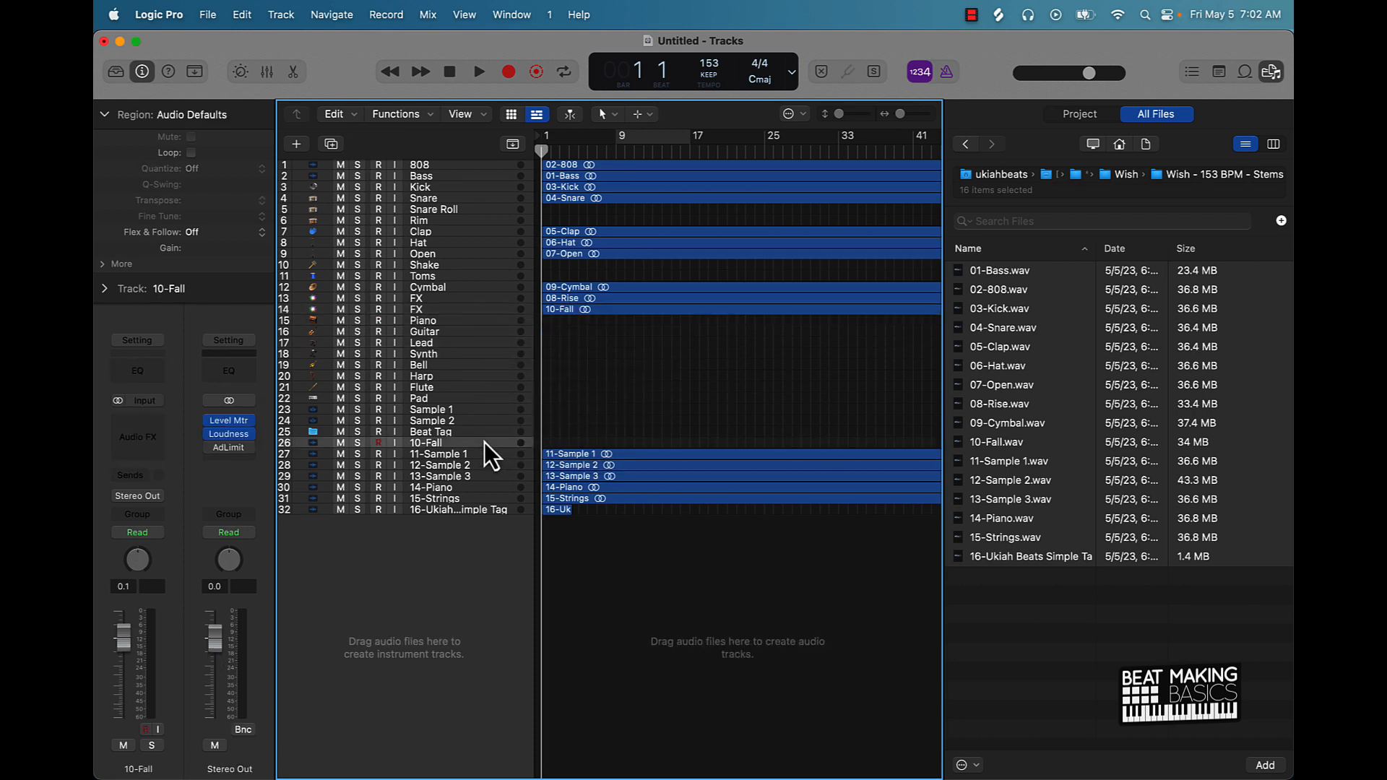
{"action": "key", "text": "super+BackSpace"}
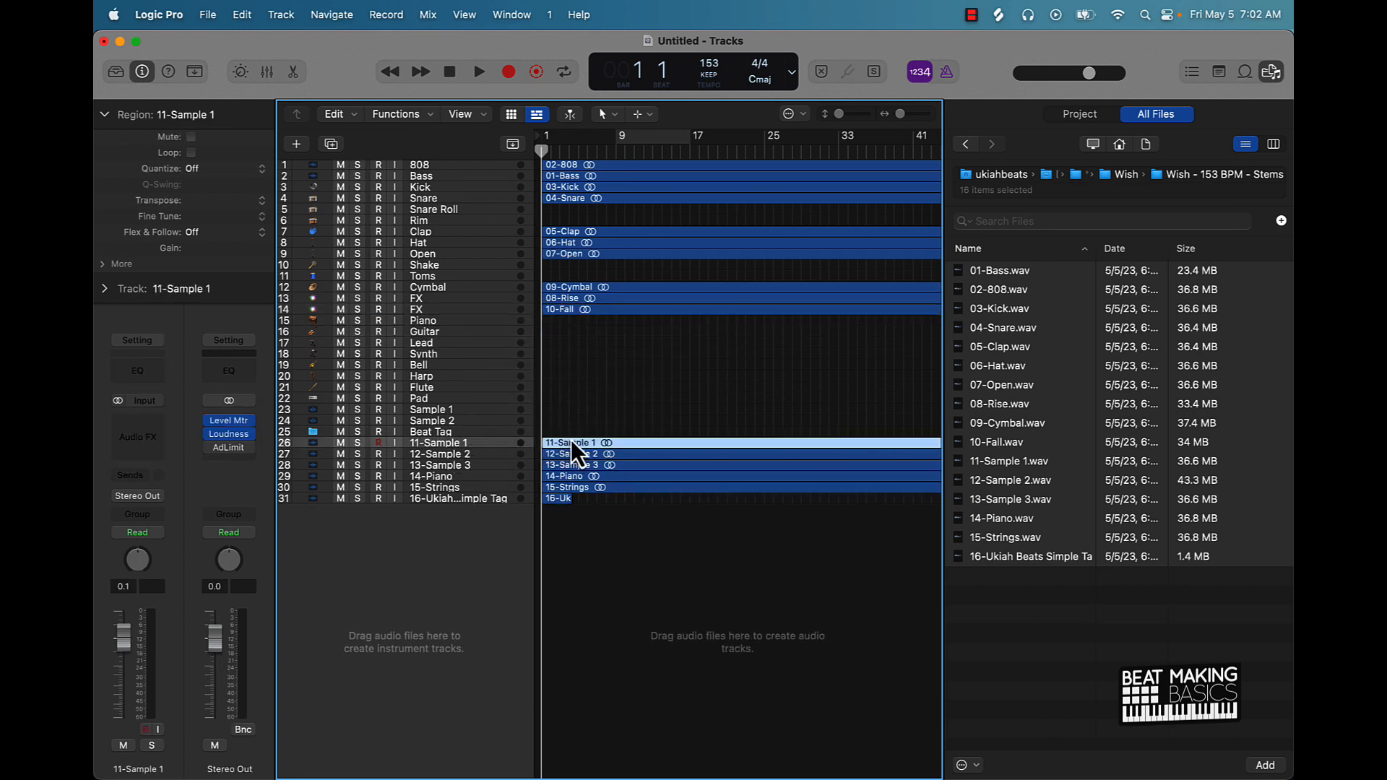
- Move the 11-Sample 1 region onto Sample 1, and place 12-Sample 2 and 13-Sample 3 on two duplicates of that track
{"action": "left_click_drag", "start_coordinate": [572, 440], "coordinate": [562, 417]}
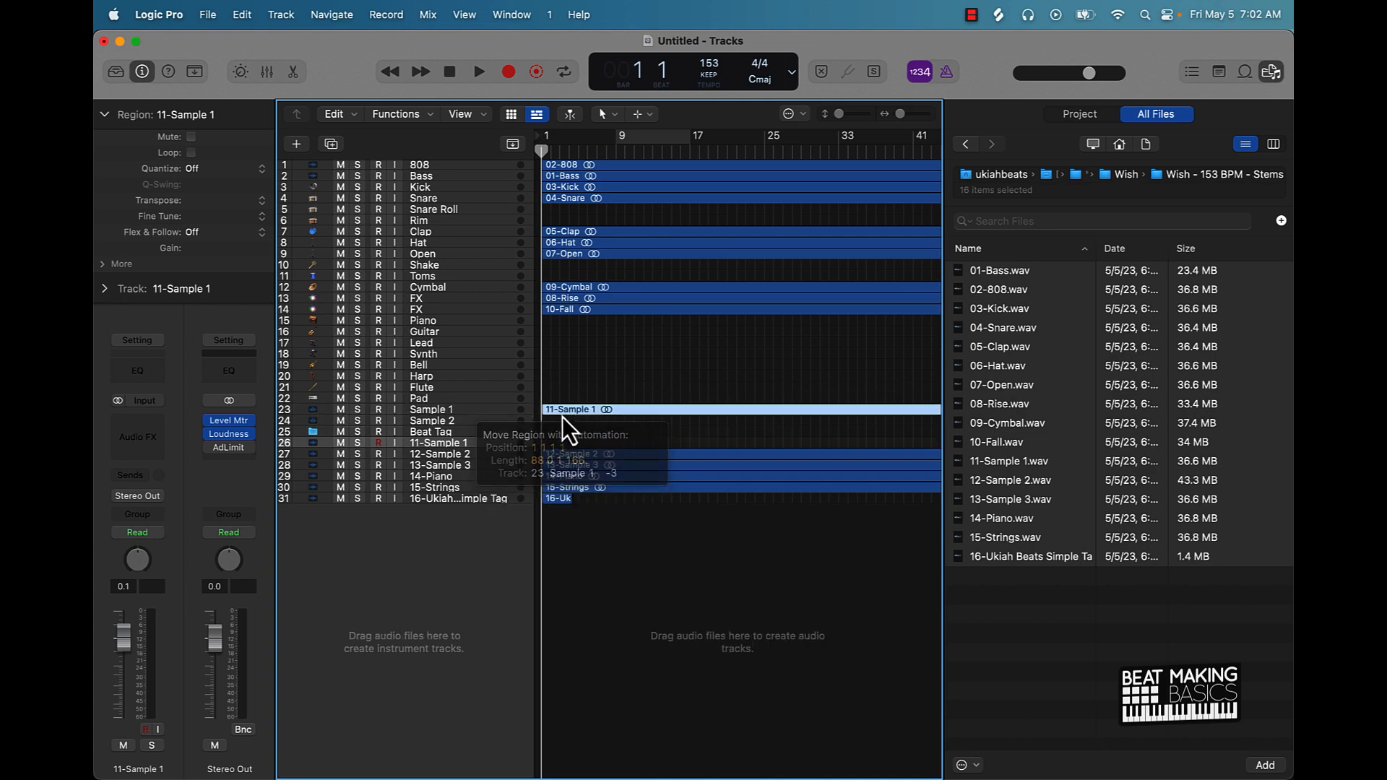
{"action": "left_click", "coordinate": [462, 410]}
{"action": "key", "text": "super+d"}
{"action": "key", "text": "super+d"}
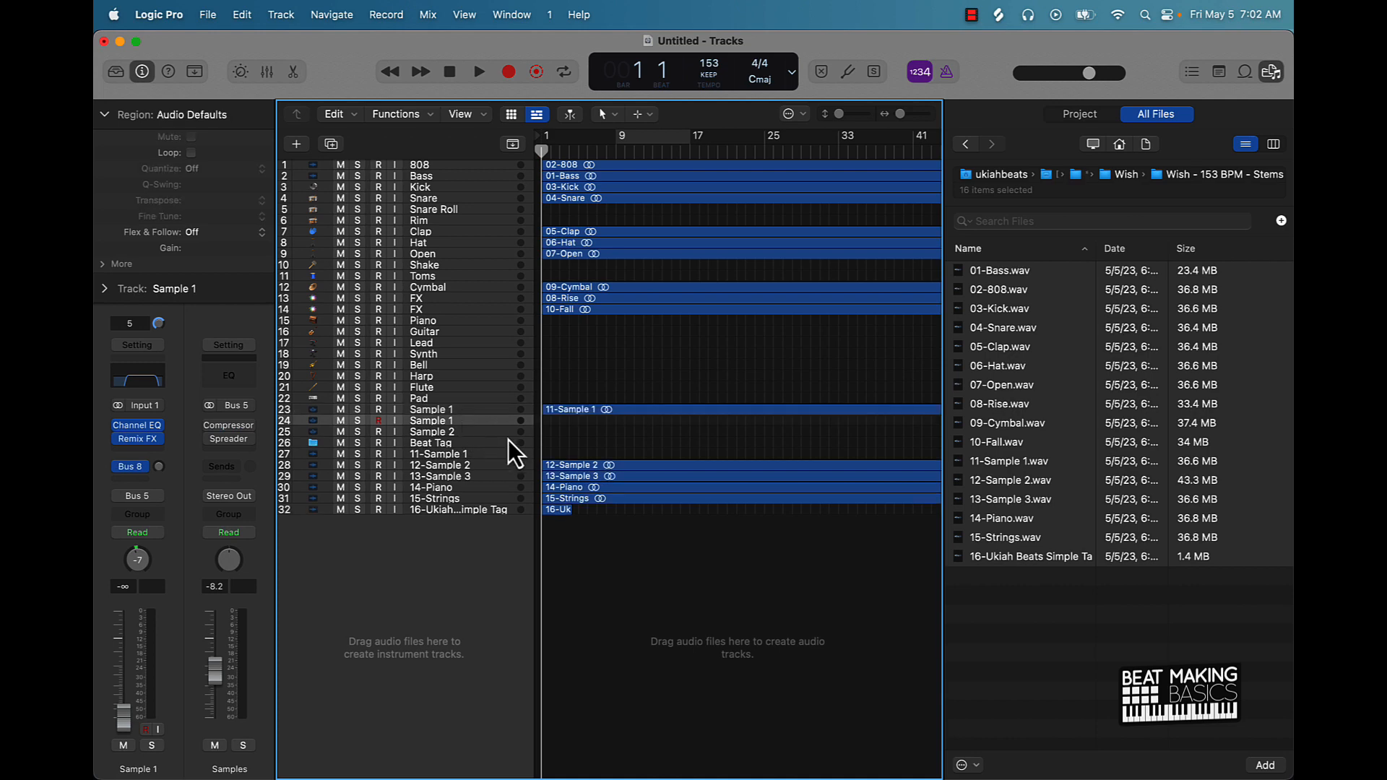
{"action": "left_click_drag", "start_coordinate": [602, 474], "coordinate": [598, 424]}
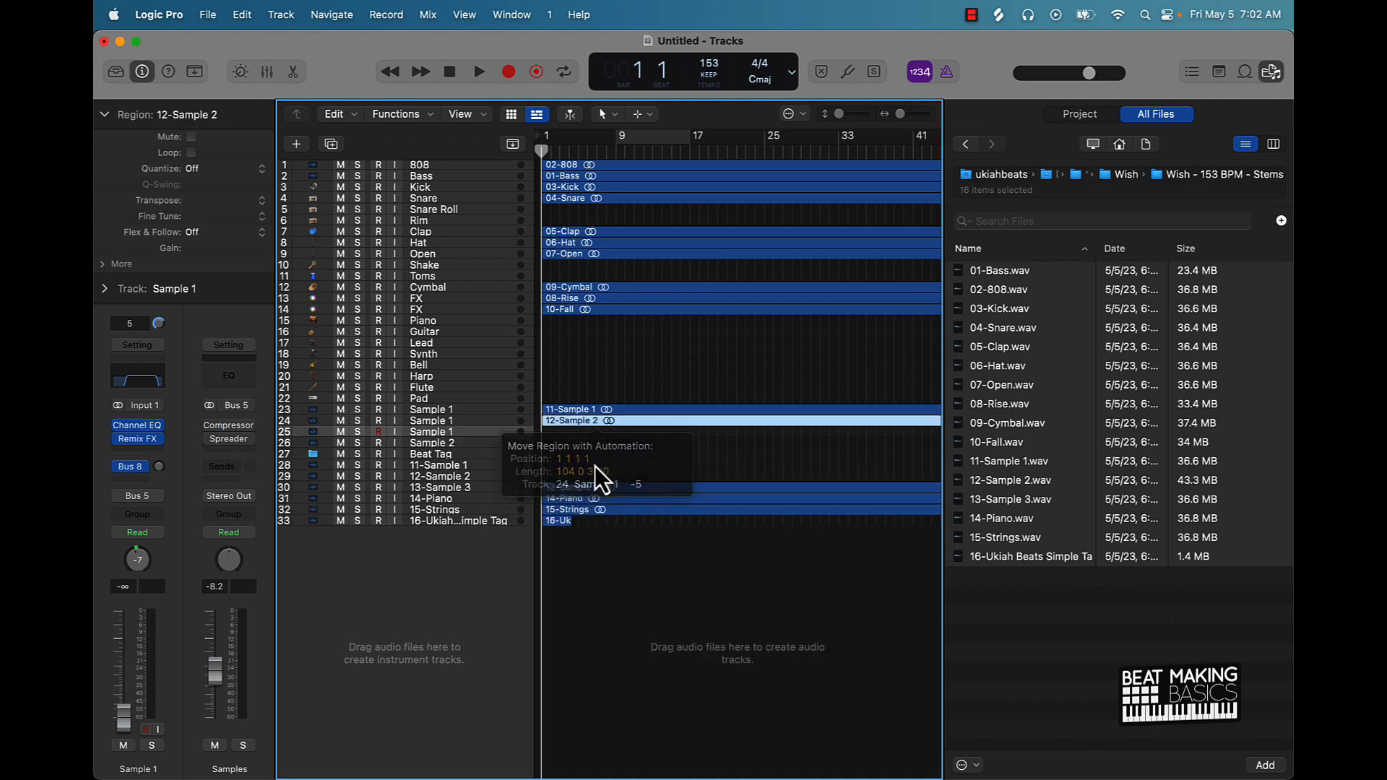
{"action": "left_click_drag", "start_coordinate": [588, 485], "coordinate": [575, 432]}
- Move the 14-Piano region onto Piano, 15-Strings onto Pad, and the simple tag region numbered 16 onto Beat Tag
{"action": "left_click_drag", "start_coordinate": [575, 499], "coordinate": [561, 370]}
{"action": "left_click_drag", "start_coordinate": [561, 373], "coordinate": [567, 329]}
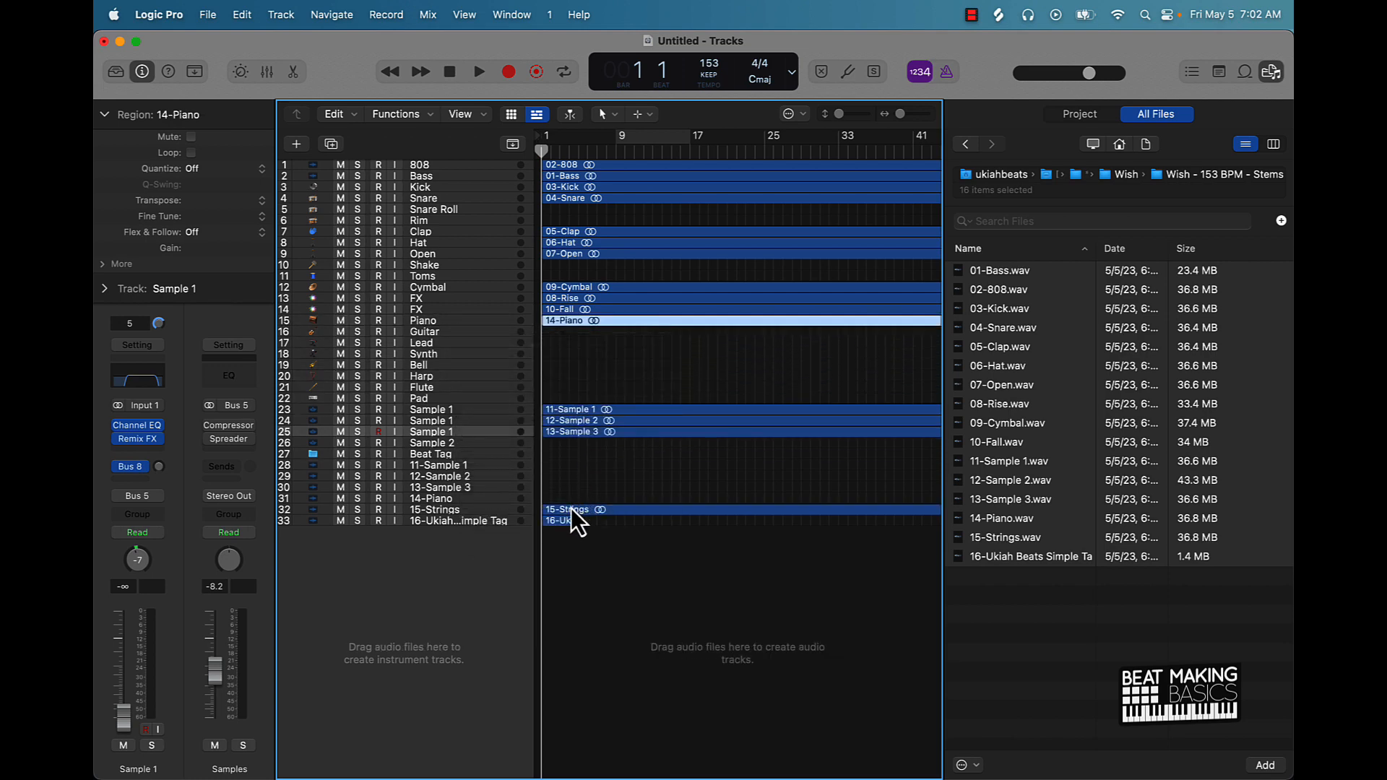
{"action": "left_click_drag", "start_coordinate": [571, 509], "coordinate": [559, 406]}
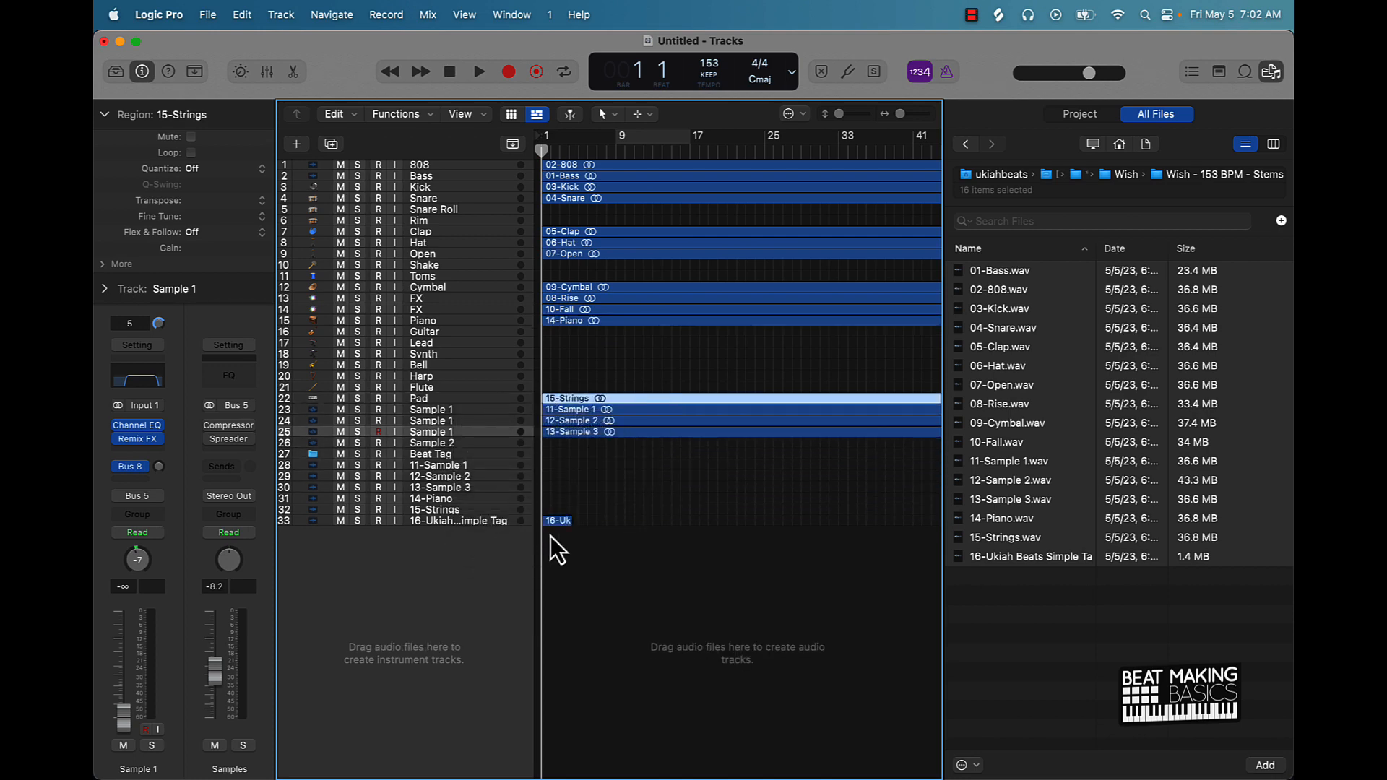
{"action": "left_click_drag", "start_coordinate": [554, 523], "coordinate": [555, 458]}
- Delete the emptied imported tracks, from 11-Sample 1 through the tag track numbered 16, and the unused Sample 2 track
{"action": "left_click", "coordinate": [475, 466]}
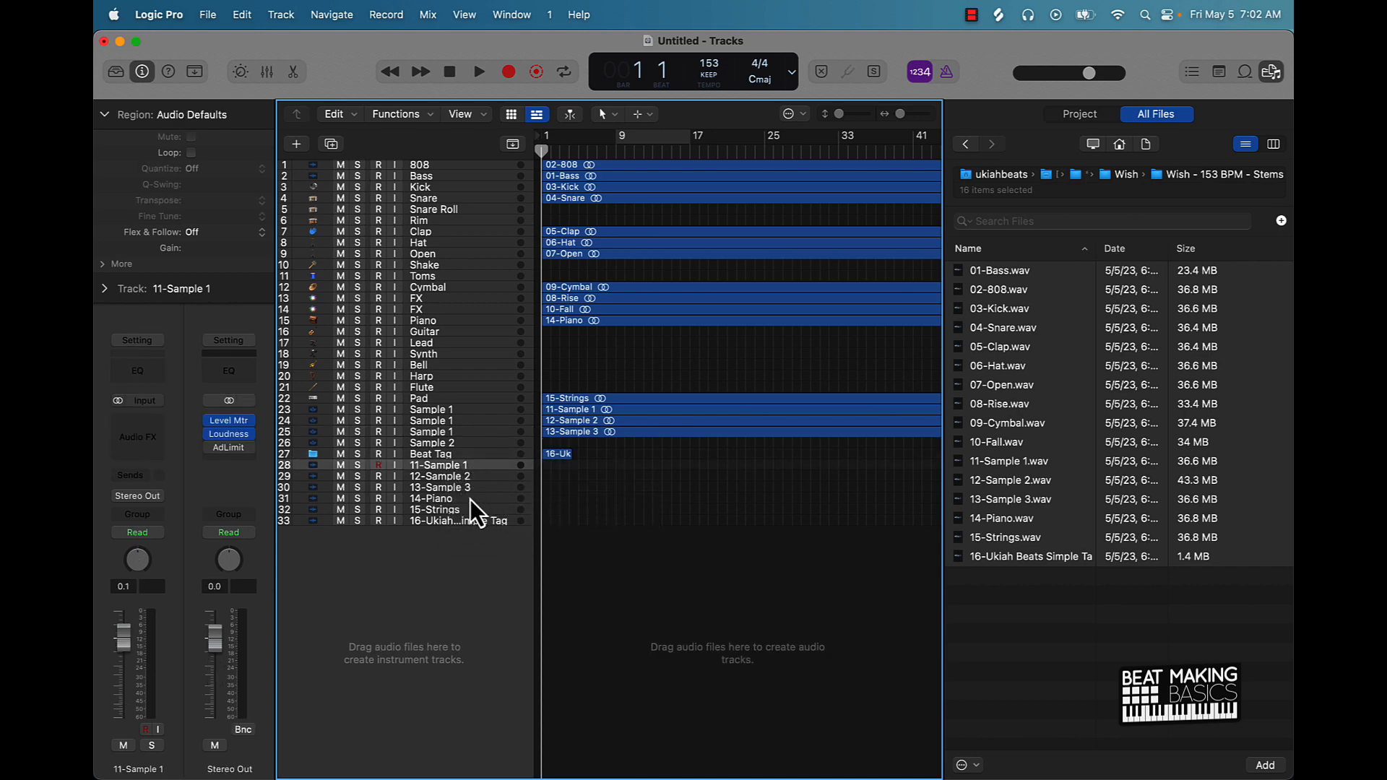
{"action": "left_click", "coordinate": [457, 522], "text": "shift"}
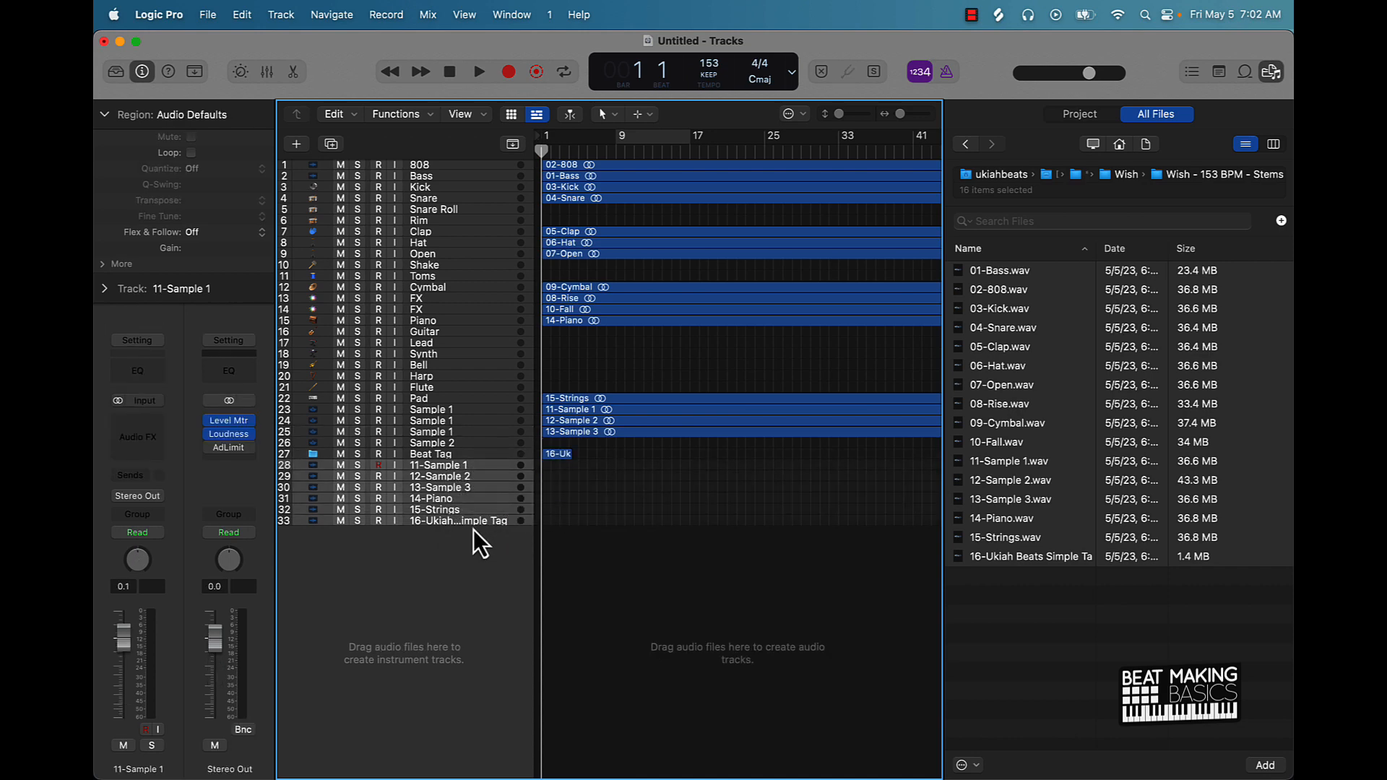
{"action": "key", "text": "super+BackSpace"}
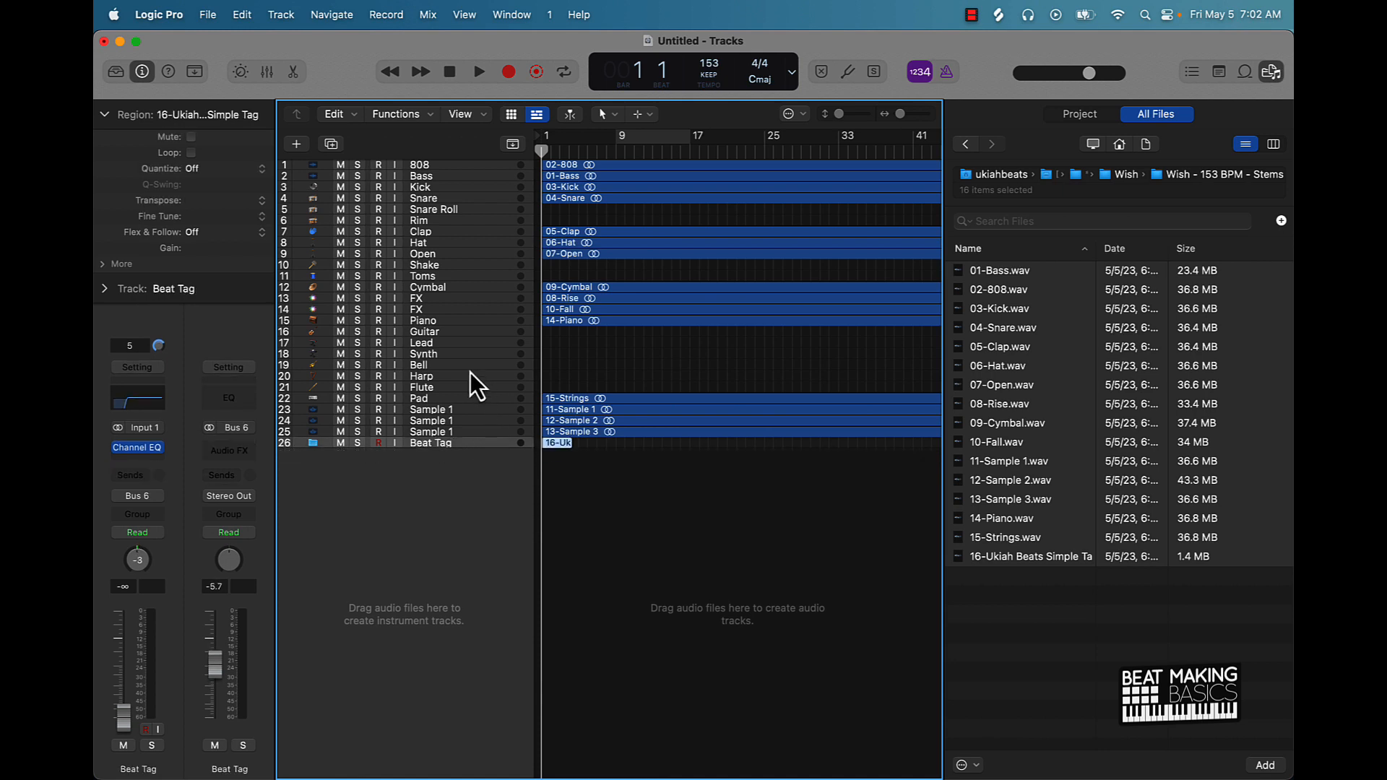
- Delete the unused Guitar, Lead, Synth, Bell, Harp and Flute template tracks
{"action": "left_click", "coordinate": [469, 331]}
{"action": "key", "text": "super+BackSpace"}
{"action": "key", "text": "super+BackSpace"}
{"action": "key", "text": "super+BackSpace"}
{"action": "key", "text": "super+BackSpace"}
{"action": "key", "text": "super+BackSpace"}
{"action": "key", "text": "super+BackSpace"}
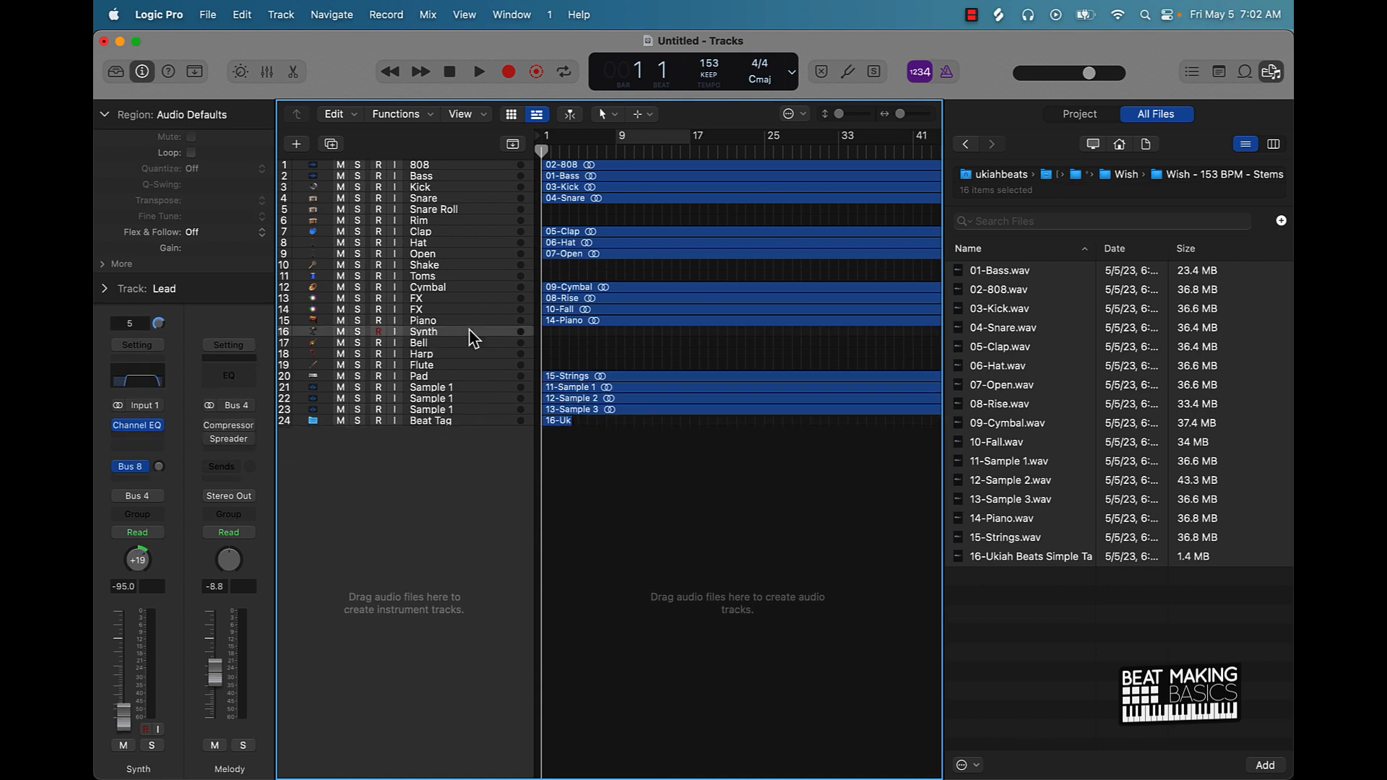
- Delete the unused Shake, Toms, Snare Roll and Rim template tracks
{"action": "left_click", "coordinate": [474, 265]}
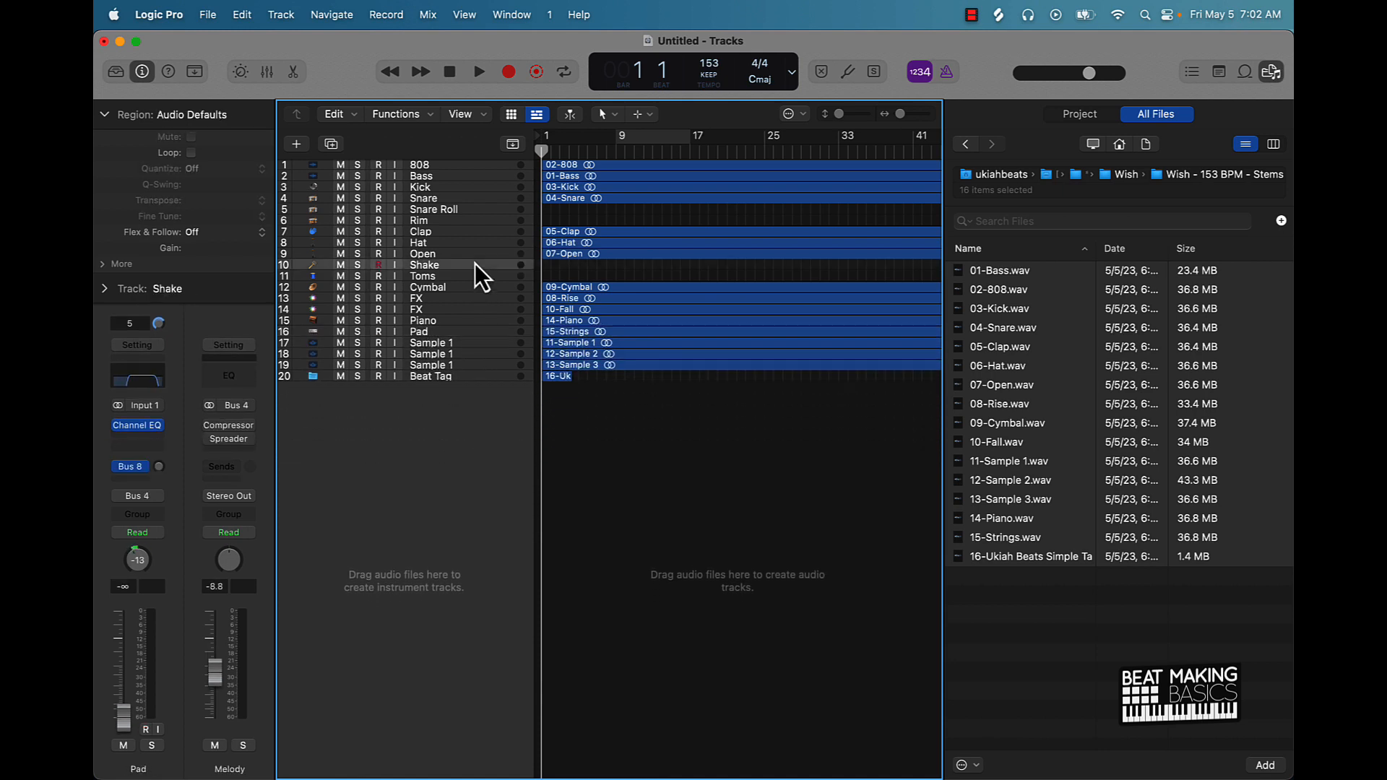
{"action": "key", "text": "super+BackSpace"}
{"action": "key", "text": "super+BackSpace"}
{"action": "left_click", "coordinate": [487, 210]}
{"action": "key", "text": "super+BackSpace"}
{"action": "key", "text": "super+BackSpace"}
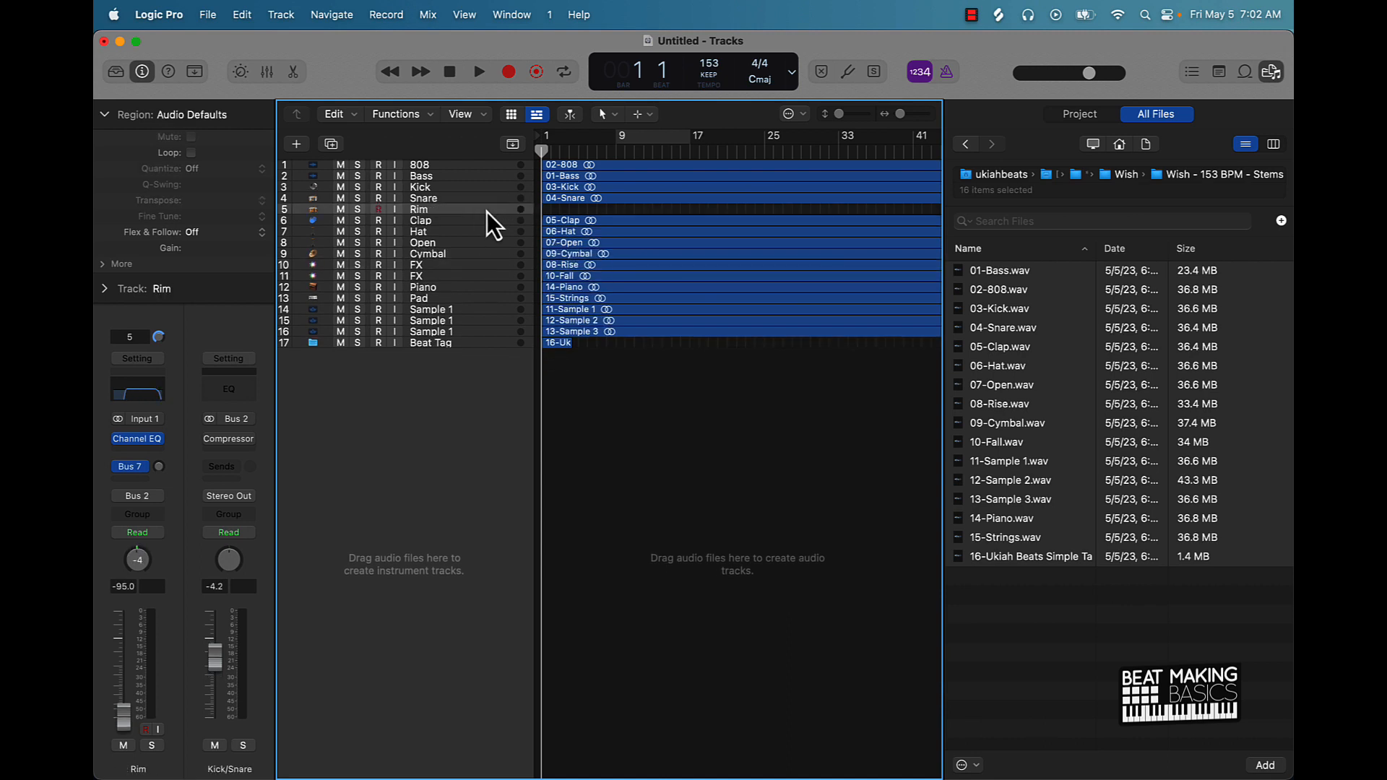
- Close the file browser and look over the stem regions through to their ends
{"action": "left_click", "coordinate": [1272, 71]}
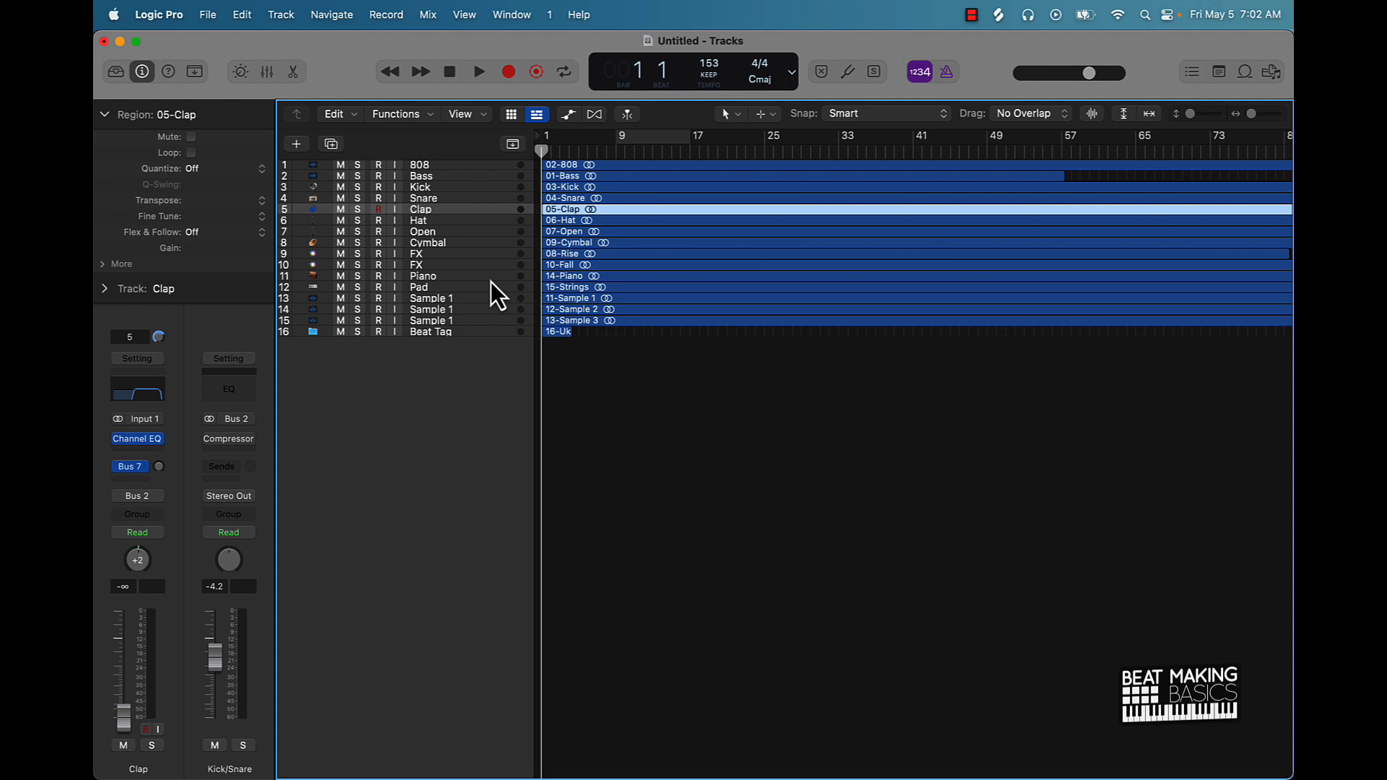
{"action": "scroll", "coordinate": [926, 304], "scroll_direction": "right", "scroll_amount": 5}
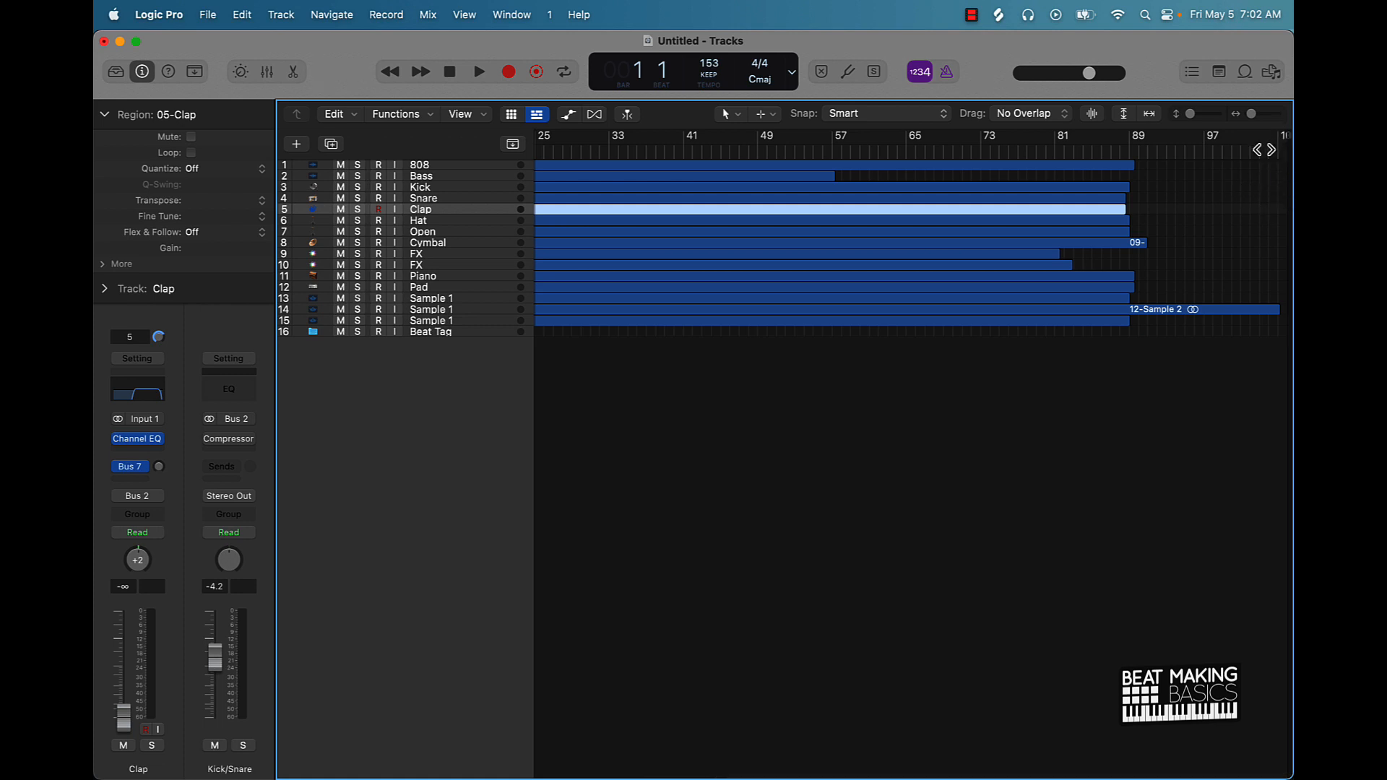
{"action": "left_click", "coordinate": [1195, 242]}
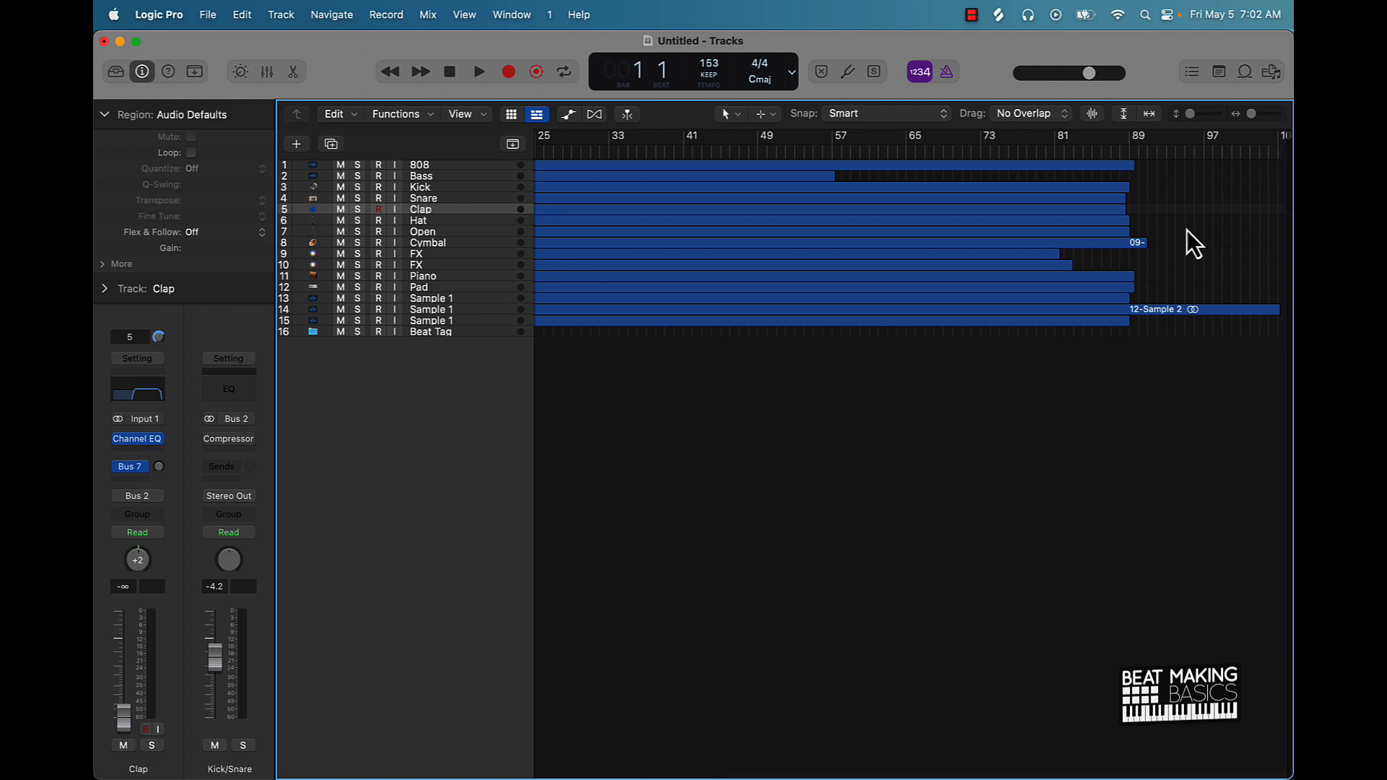
{"action": "key", "text": "super+a"}
{"action": "key", "text": "z"}
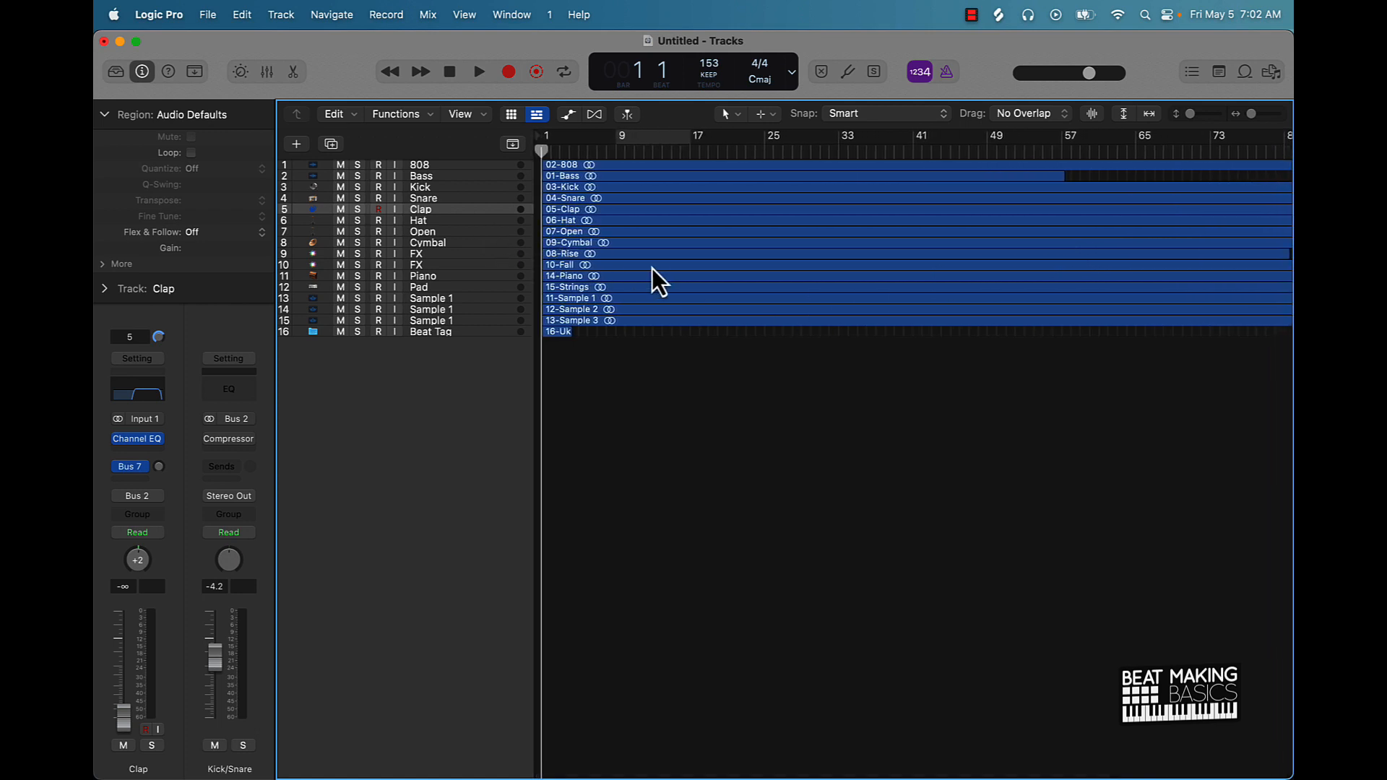
- Rename the two duplicate Sample 1 tracks as Sample 2 and Sample 3
{"action": "double_click", "coordinate": [448, 310]}
{"action": "key", "text": "BackSpace"}
{"action": "type", "text": "2"}
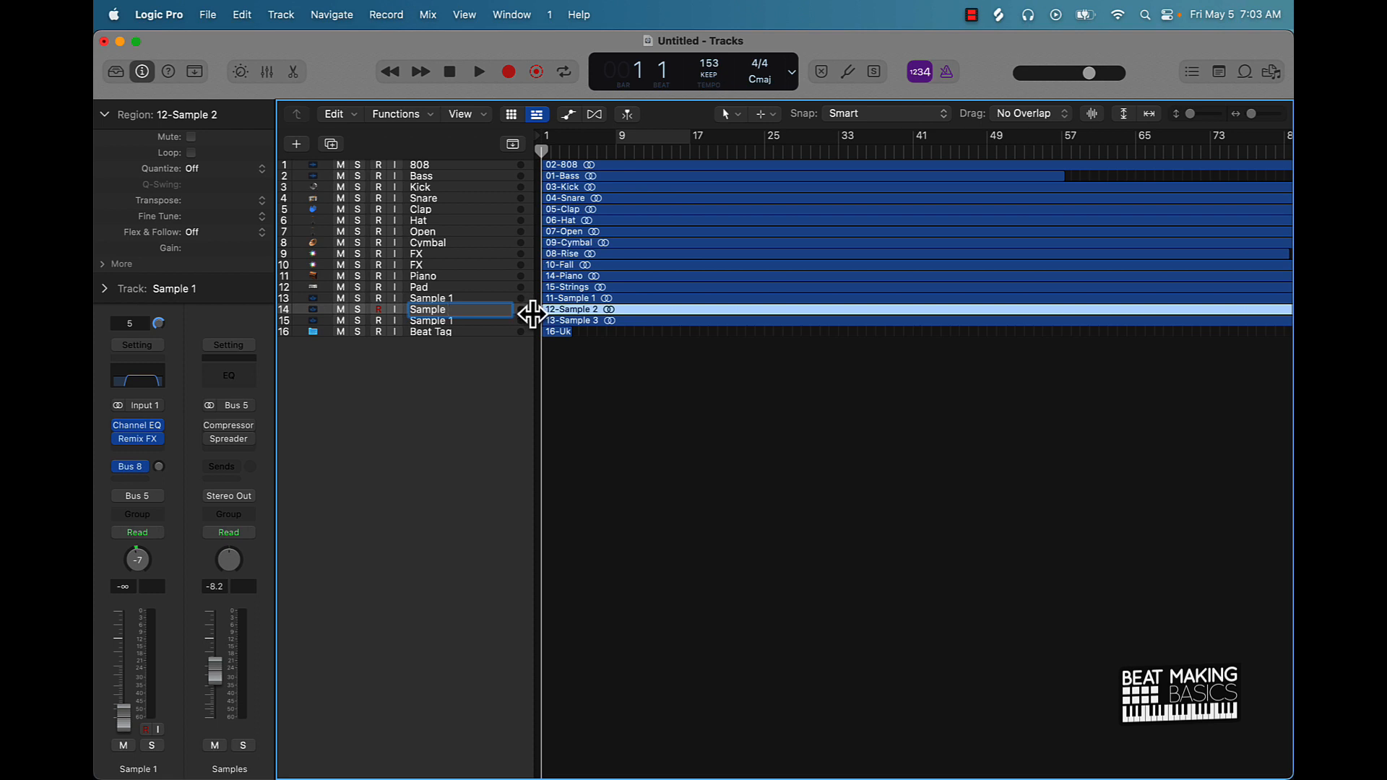
{"action": "key", "text": "Tab"}
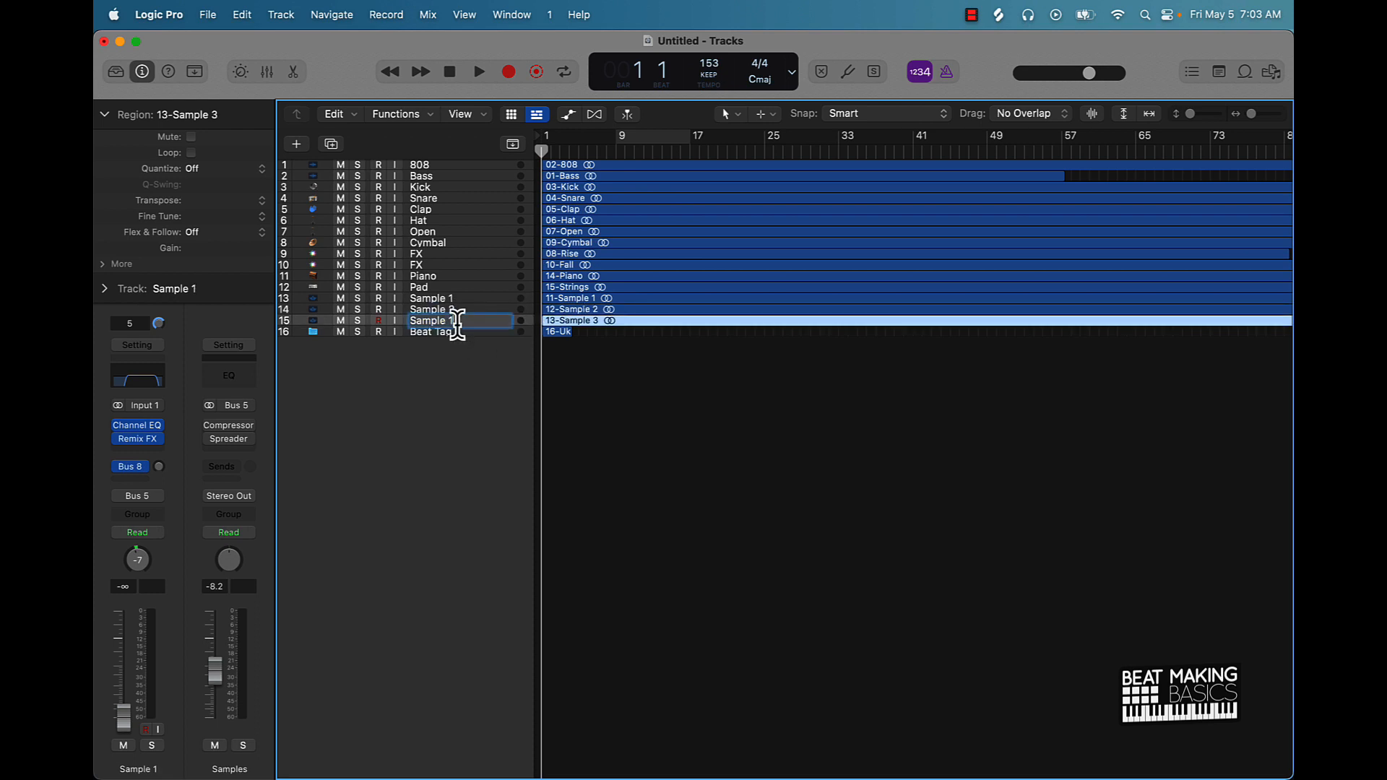
{"action": "key", "text": "BackSpace"}
{"action": "type", "text": "3"}
{"action": "left_click", "coordinate": [433, 286]}
- Rename the FX track holding the 10-Fall region as FX 2 and the one holding 08-Rise as FX 1
{"action": "double_click", "coordinate": [431, 264]}
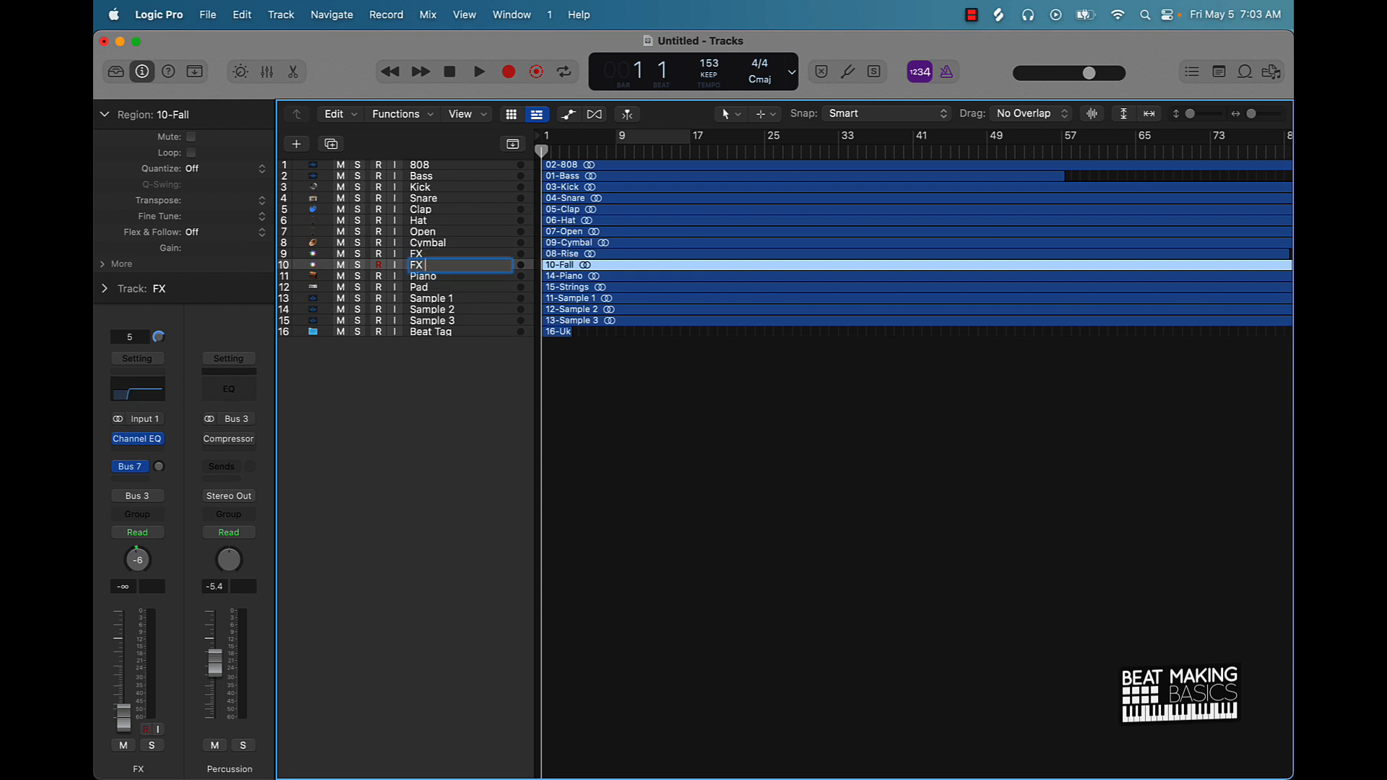
{"action": "type", "text": "2"}
{"action": "left_click", "coordinate": [433, 254]}
{"action": "double_click", "coordinate": [438, 254]}
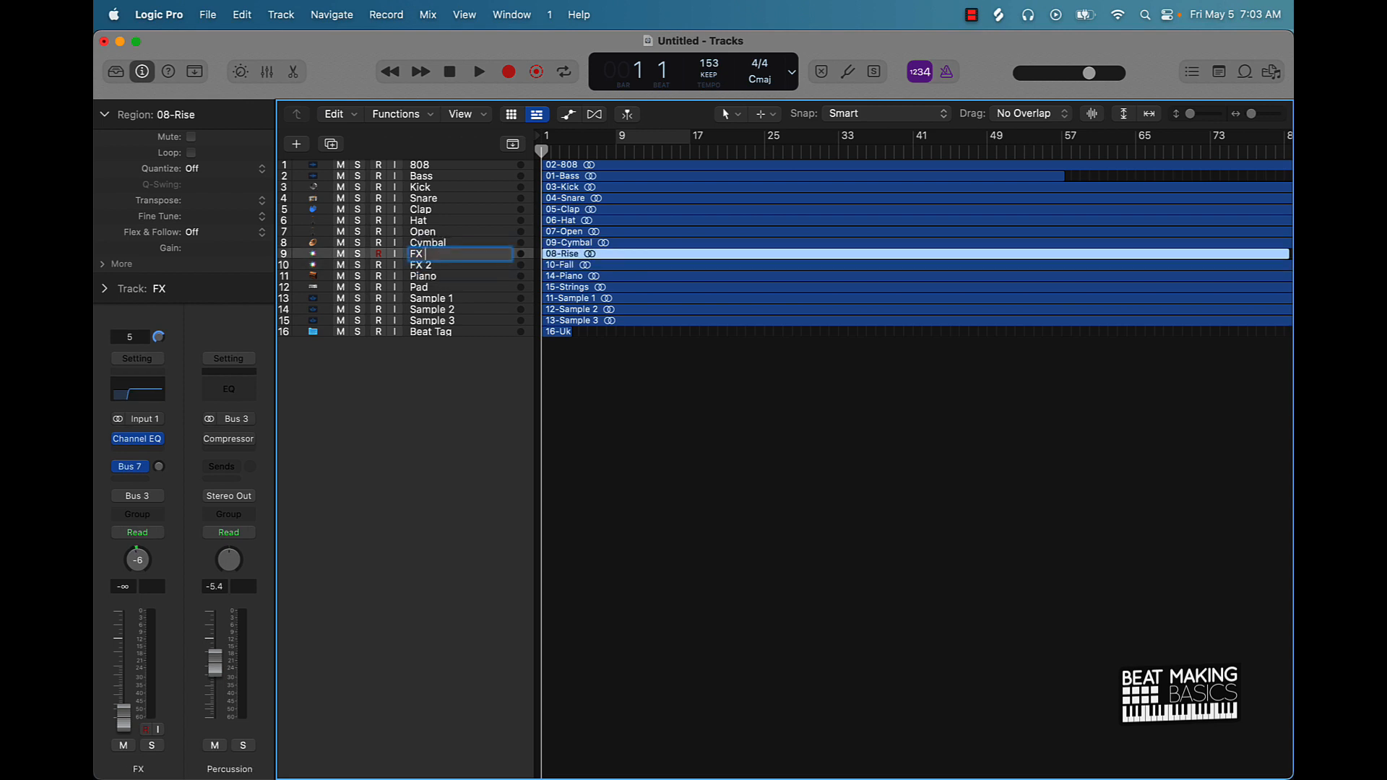
{"action": "type", "text": "1"}
{"action": "left_click", "coordinate": [449, 243]}
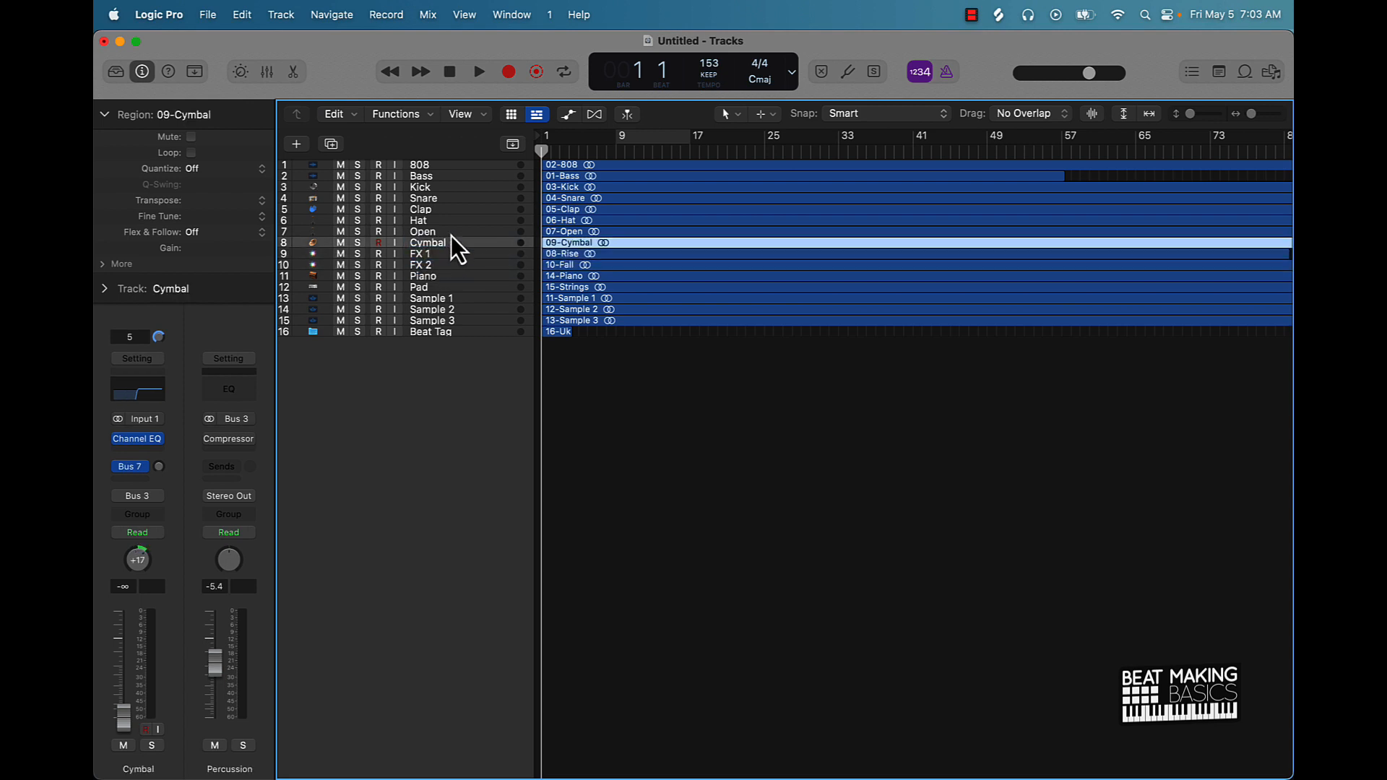
{"action": "left_click", "coordinate": [668, 429]}
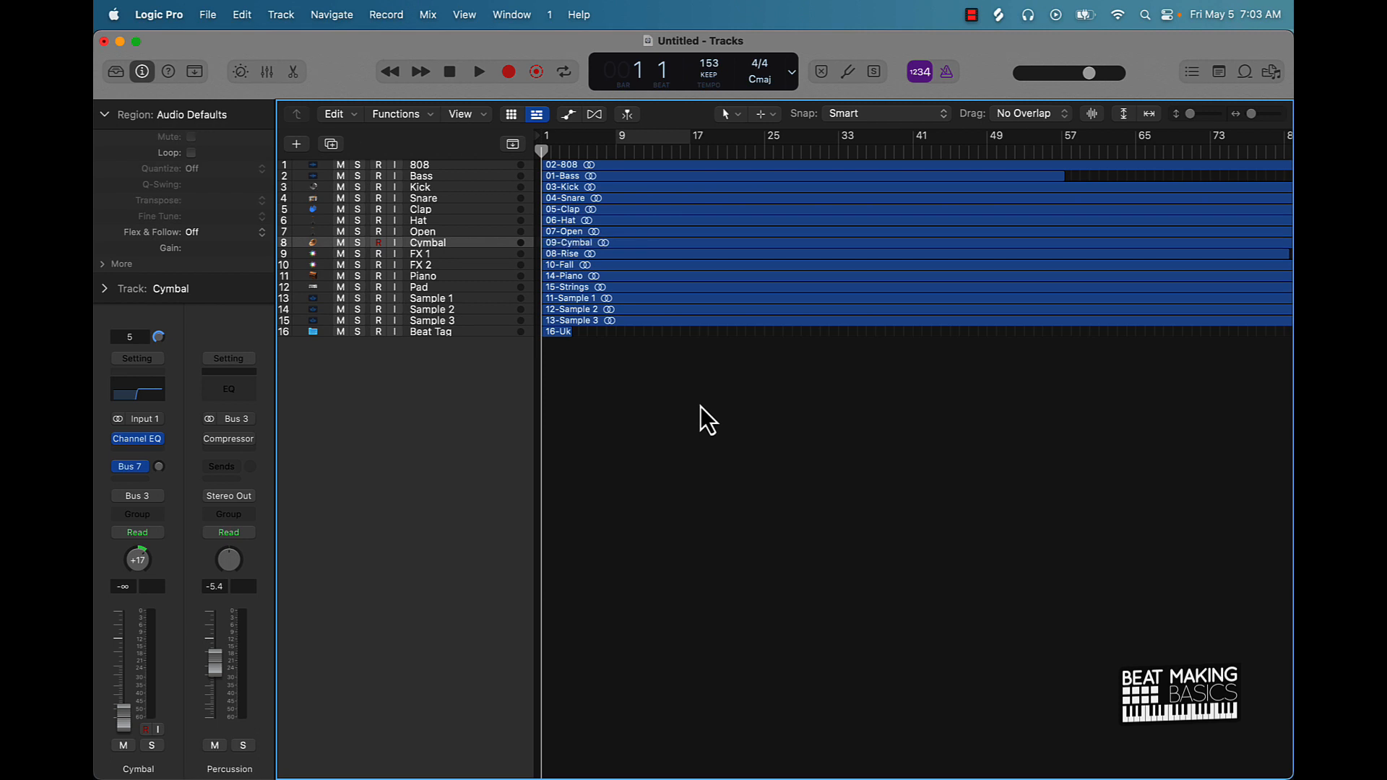
- Rename the Pad track as Strings
{"action": "left_click", "coordinate": [438, 287]}
{"action": "double_click", "coordinate": [441, 287]}
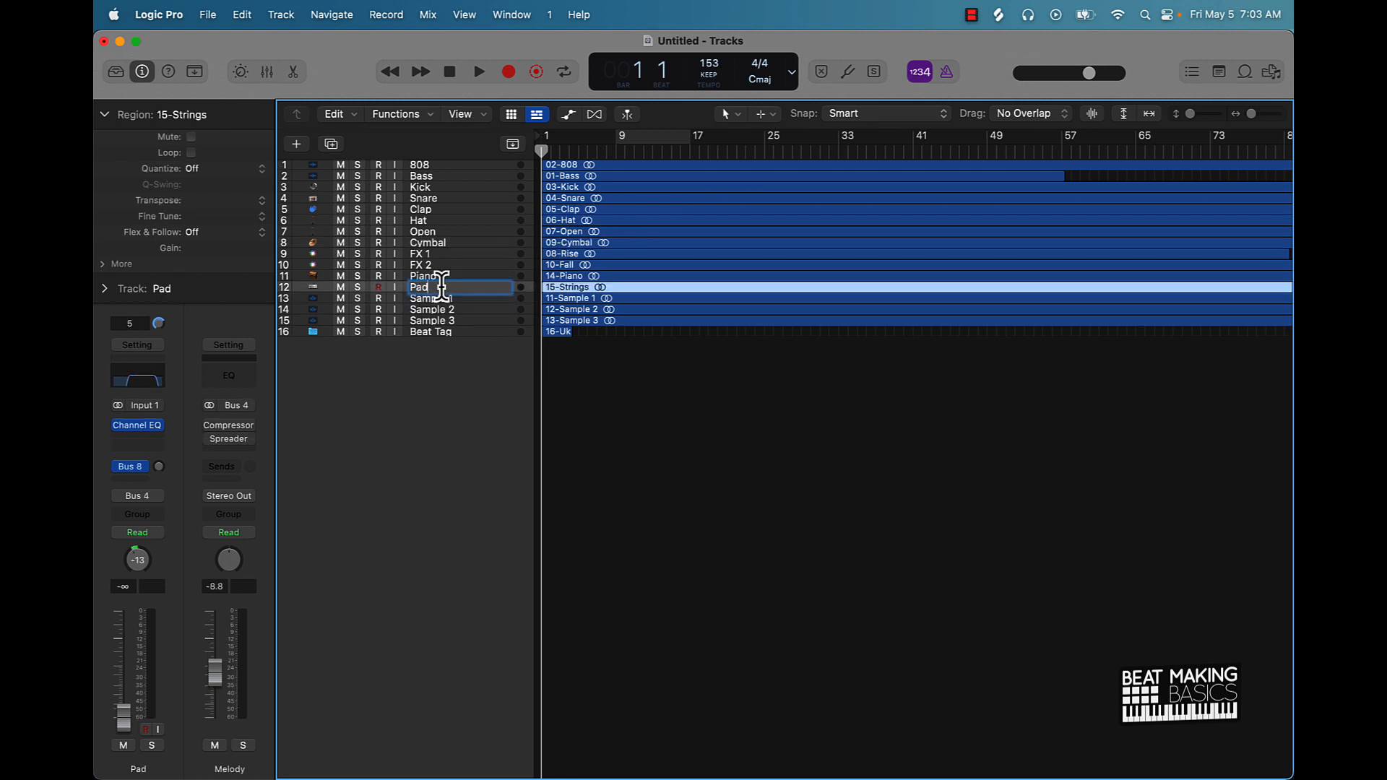
{"action": "key", "text": "BackSpace"}
{"action": "key", "text": "BackSpace"}
{"action": "key", "text": "BackSpace"}
{"action": "type", "text": "Strings"}
{"action": "key", "text": "Return"}
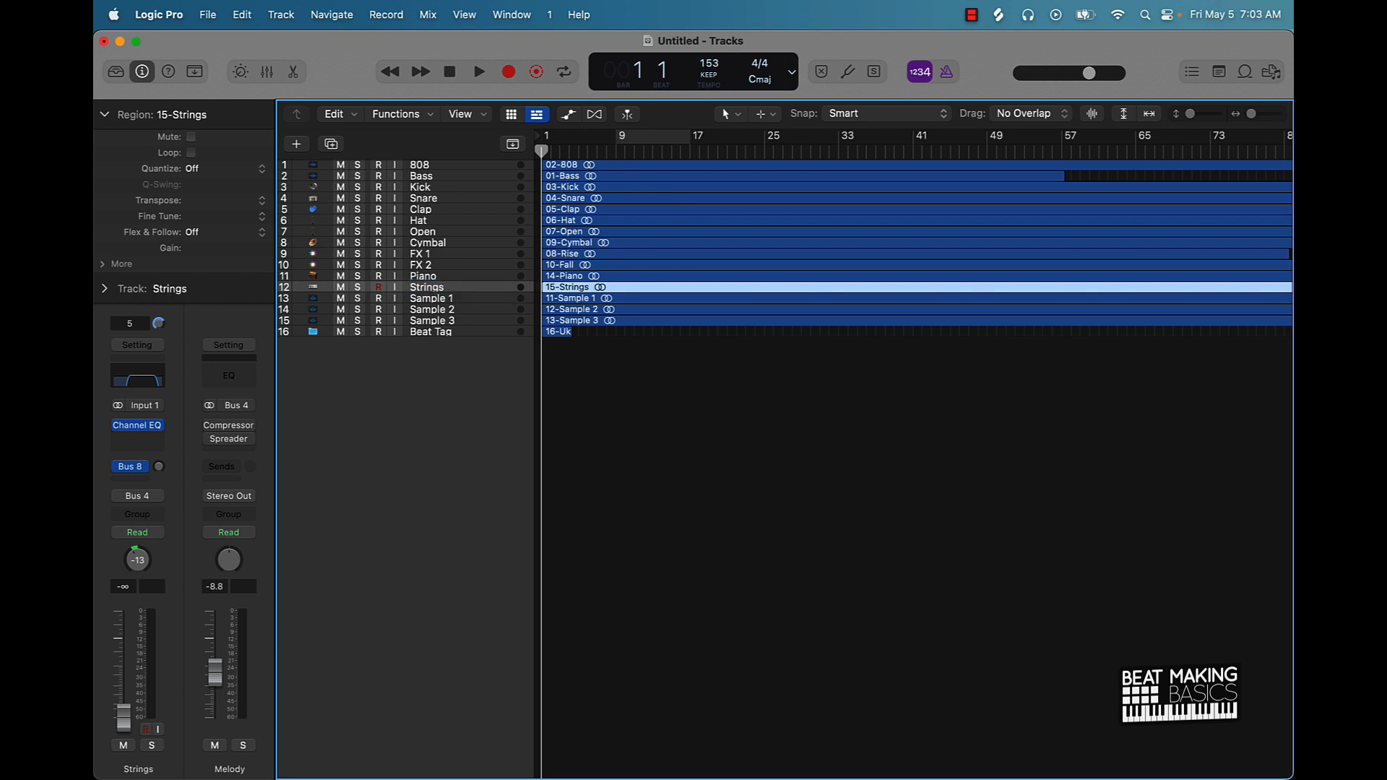
- Name all regions in the arrangement after the tracks they sit on
{"action": "key", "text": "super+a"}
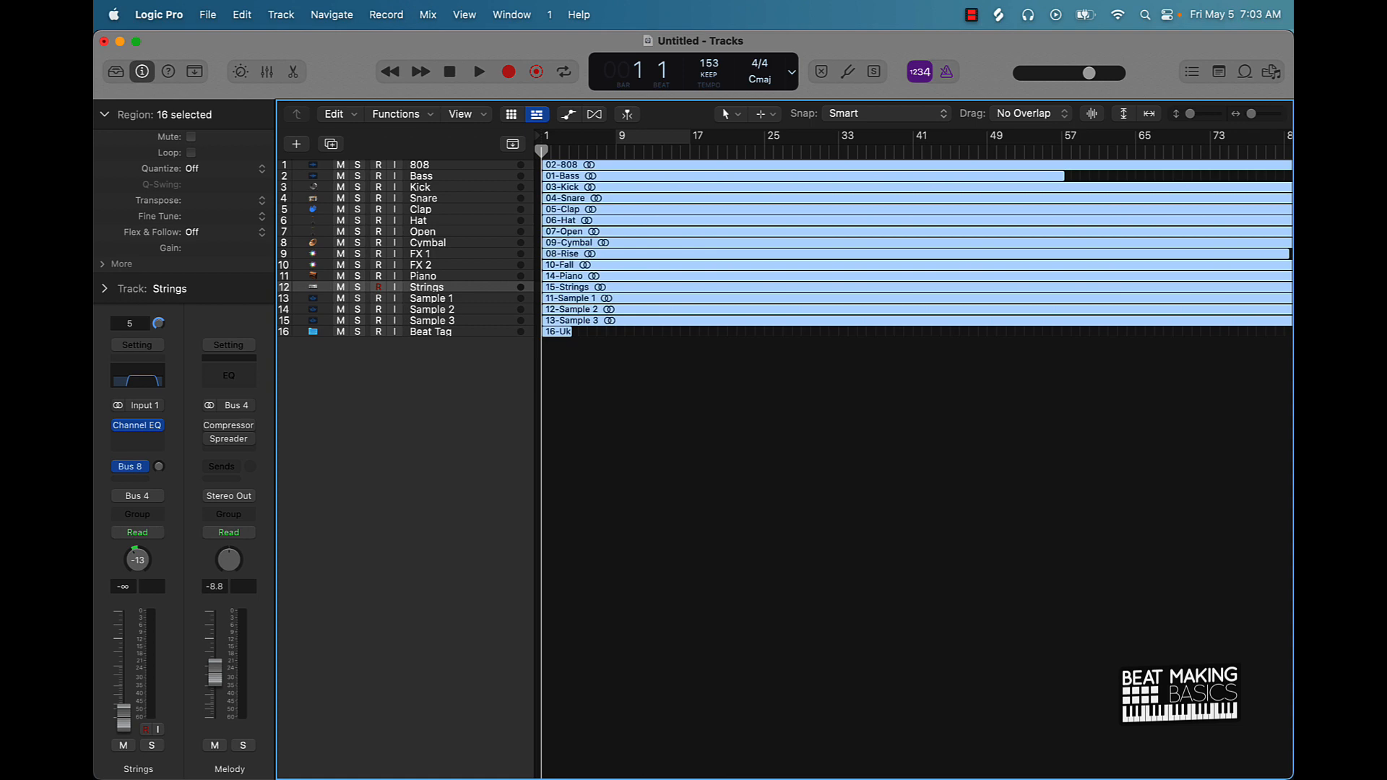
{"action": "key", "text": "alt+shift+n"}
{"action": "left_click", "coordinate": [704, 499]}
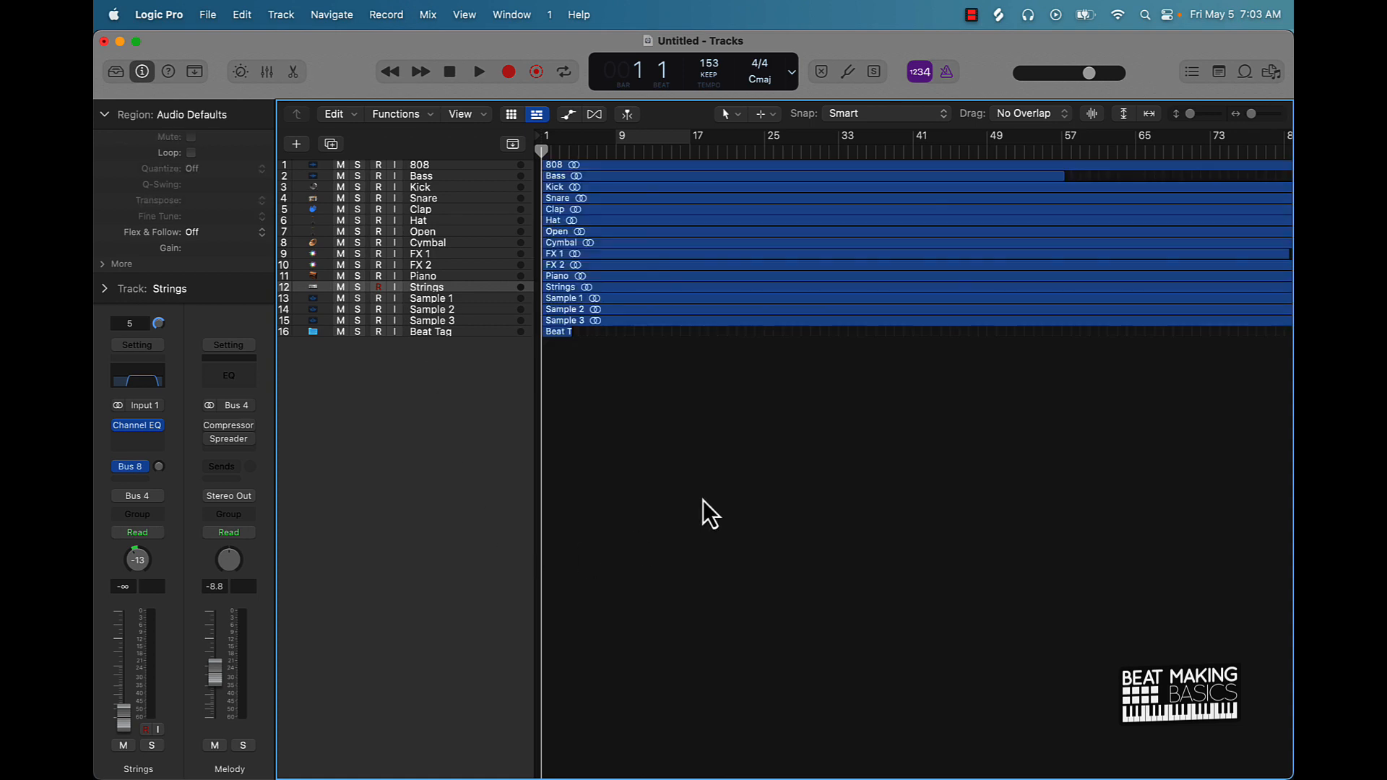
- Fit all regions and tracks in view and turn on the cycle range over bars 9 to 17
{"action": "scroll", "coordinate": [704, 499], "scroll_direction": "down", "scroll_amount": 3}
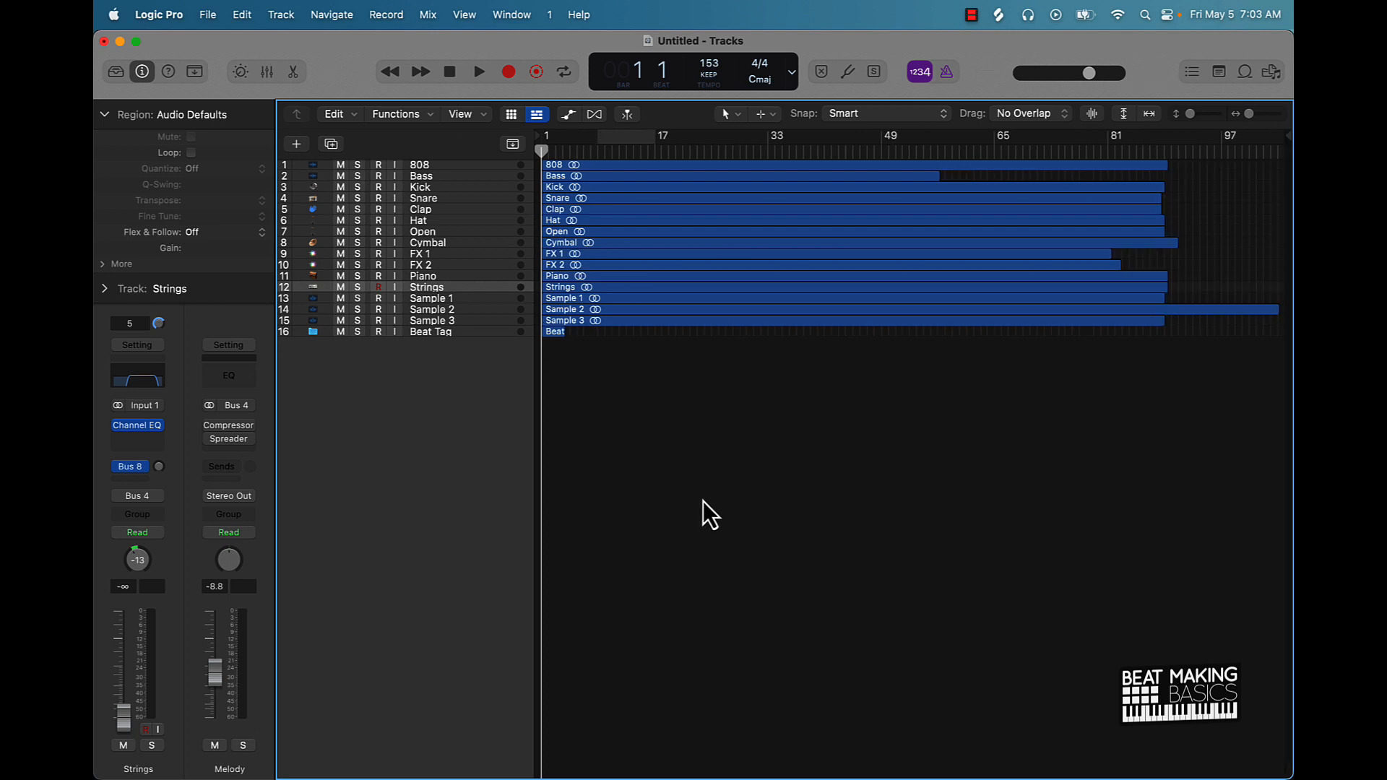
{"action": "scroll", "coordinate": [697, 480], "scroll_direction": "up", "scroll_amount": 3}
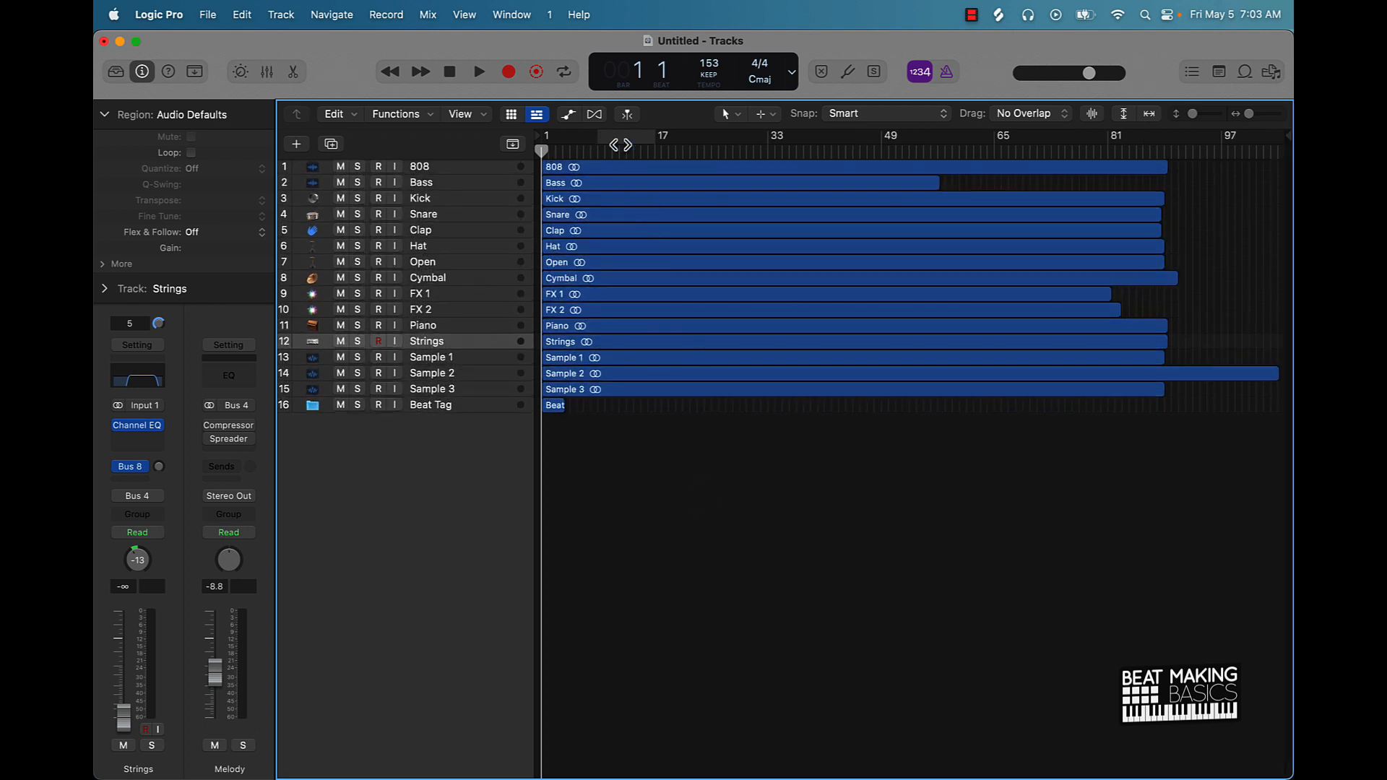
{"action": "left_click", "coordinate": [626, 136]}
- Raise the Kick fader to -0.5 dB in the mixer and play the looped section briefly to check its level
{"action": "left_click", "coordinate": [266, 71]}
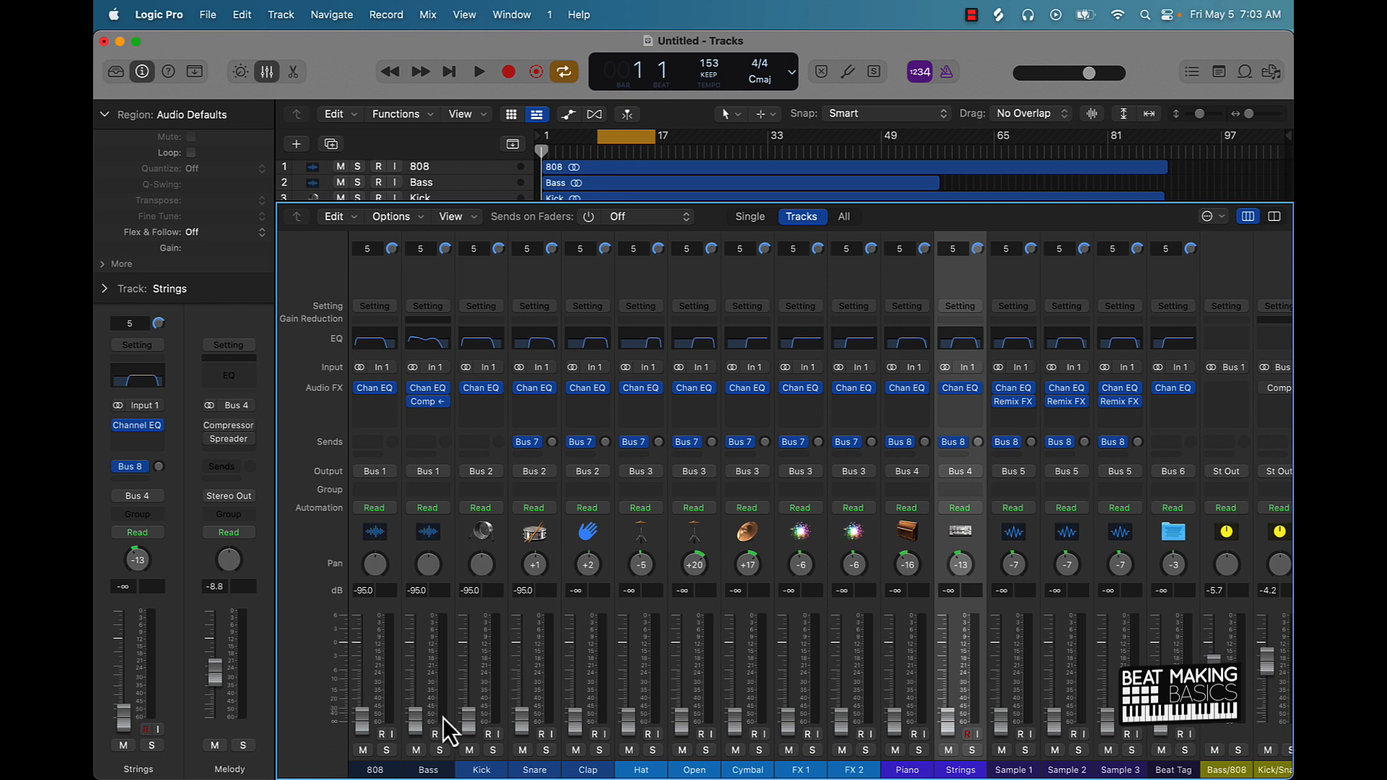
{"action": "left_click_drag", "start_coordinate": [468, 718], "coordinate": [468, 643]}
{"action": "key", "text": "space"}
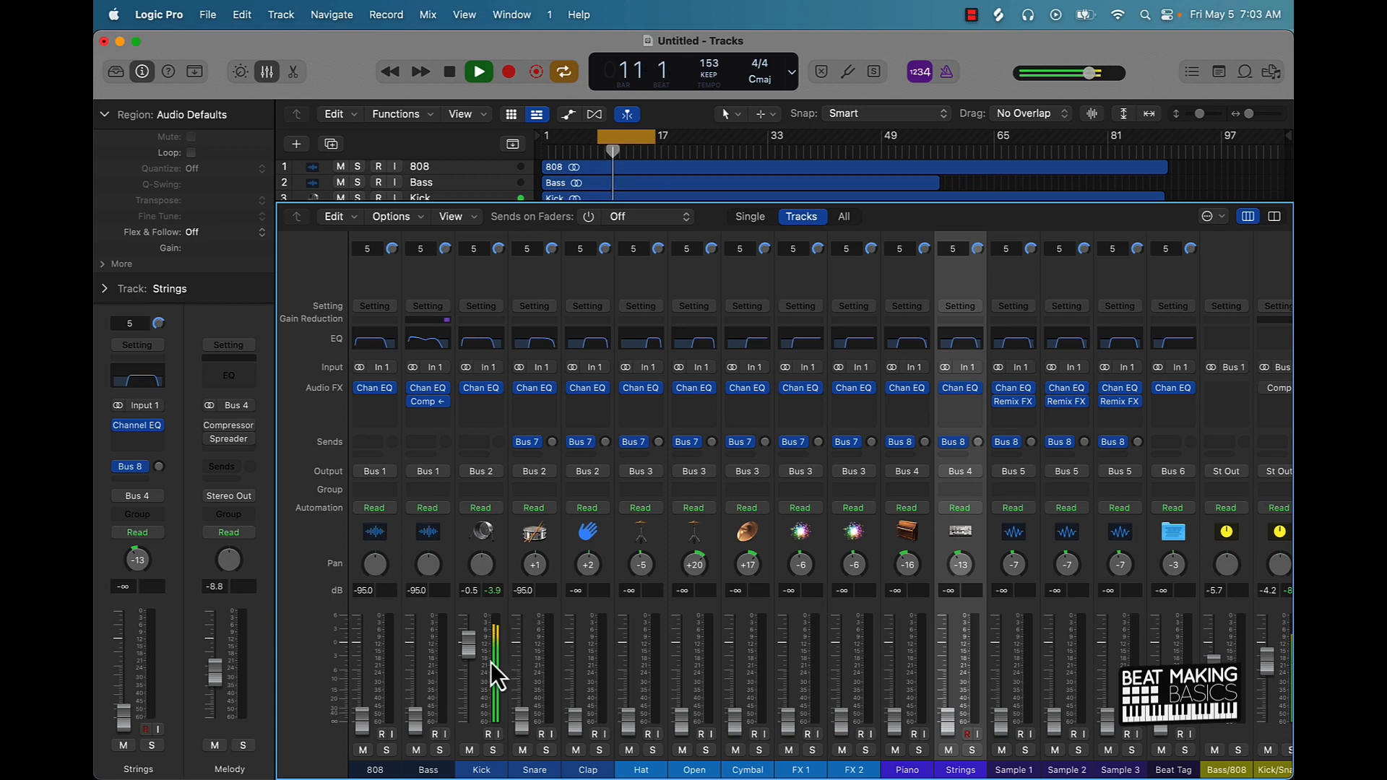
{"action": "key", "text": "space"}
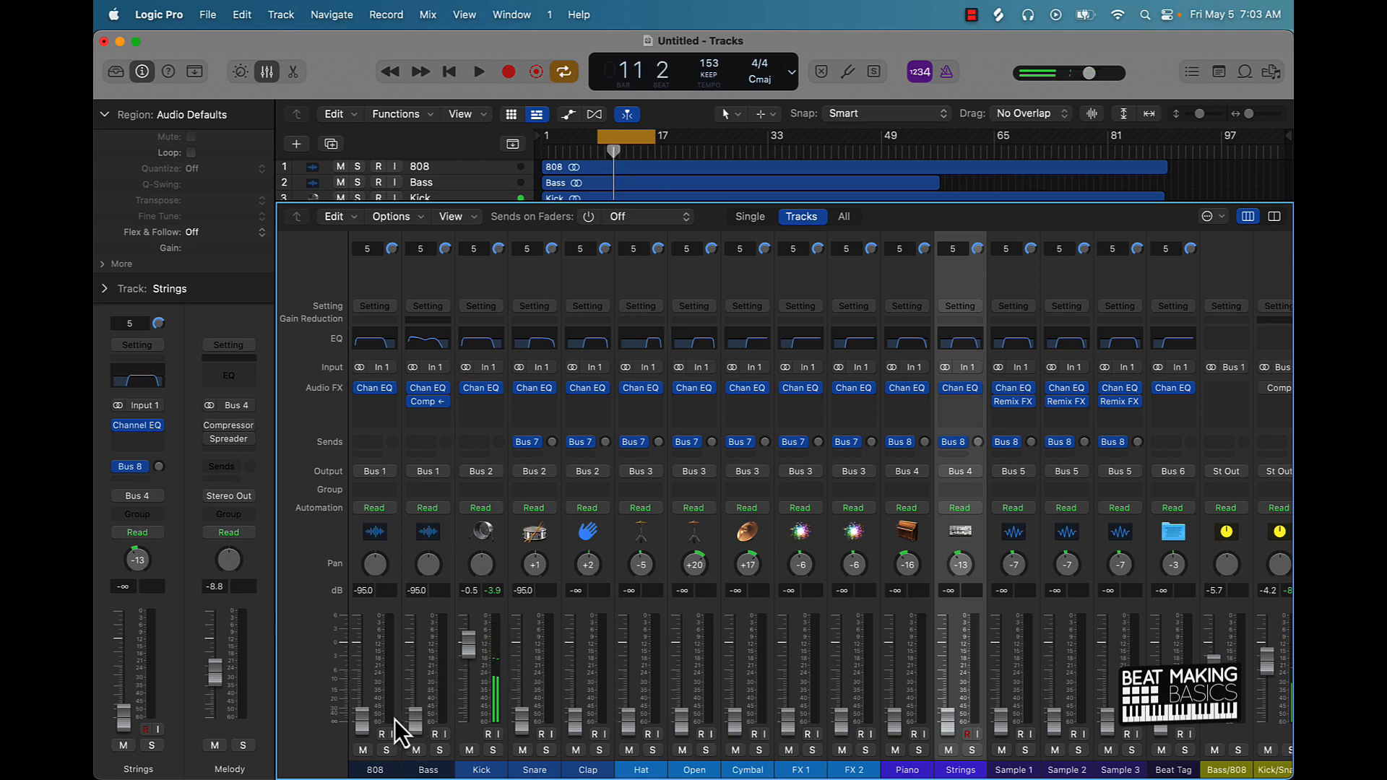
- Play the looped section and balance the low end with the Kick fader at 0.1 dB and the 808 fader at -2.8 dB
{"action": "left_click_drag", "start_coordinate": [362, 721], "coordinate": [364, 663]}
{"action": "key", "text": "space"}
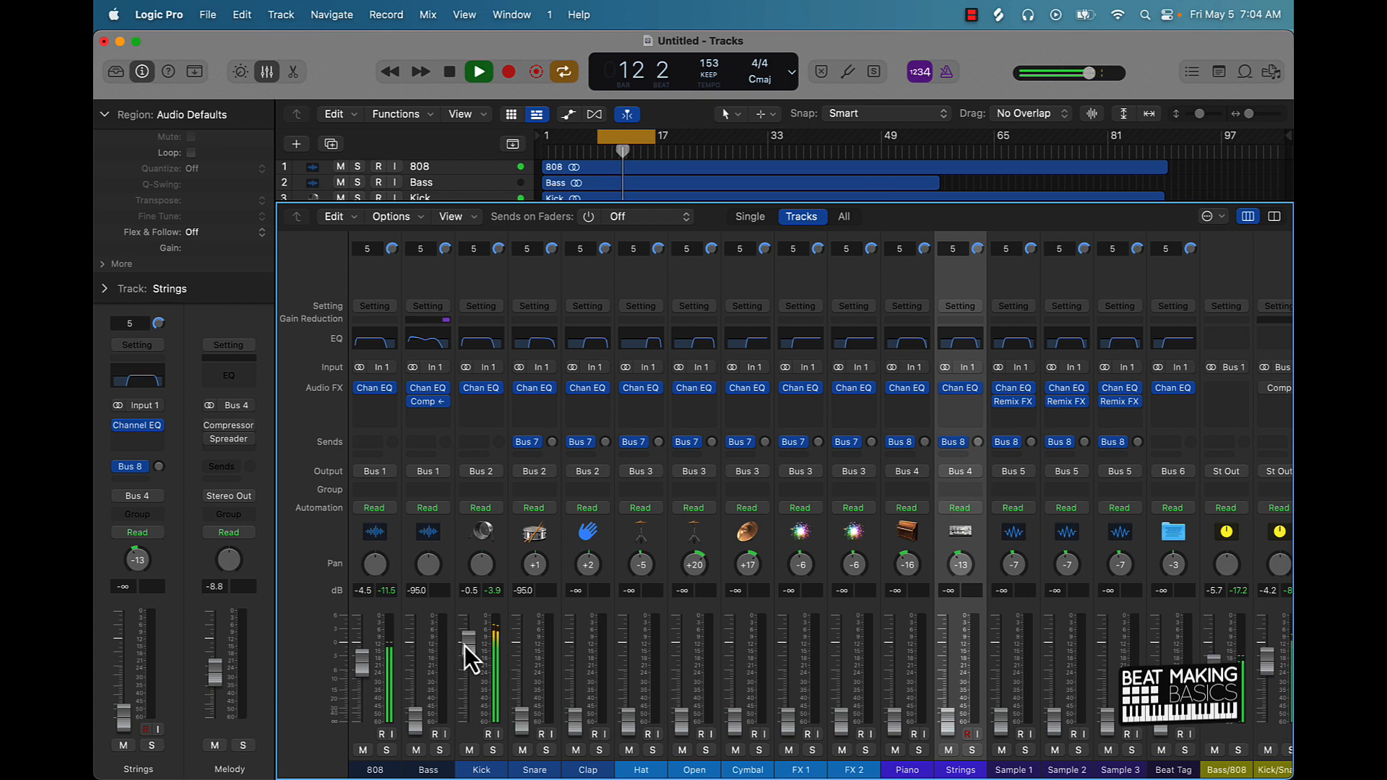
{"action": "left_click_drag", "start_coordinate": [465, 645], "coordinate": [470, 636]}
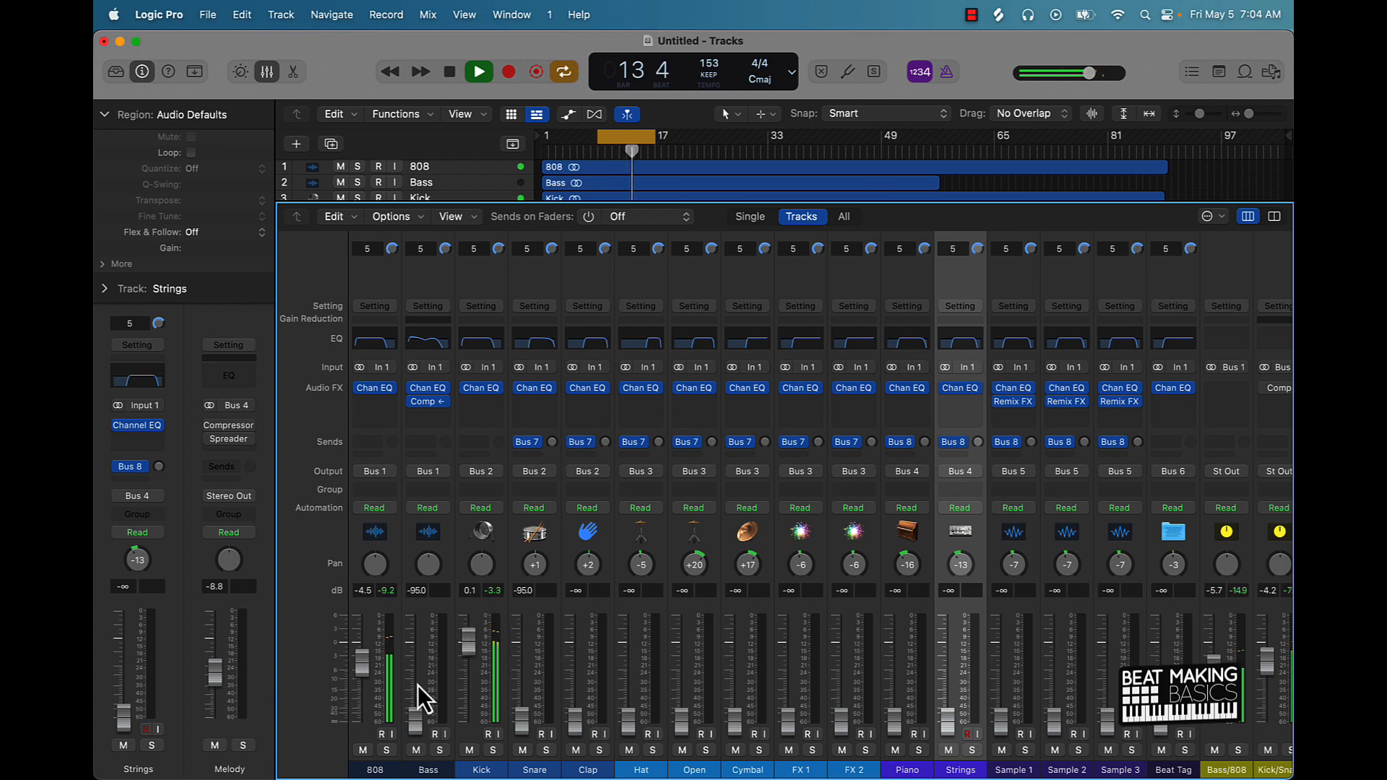
{"action": "left_click_drag", "start_coordinate": [363, 663], "coordinate": [362, 651]}
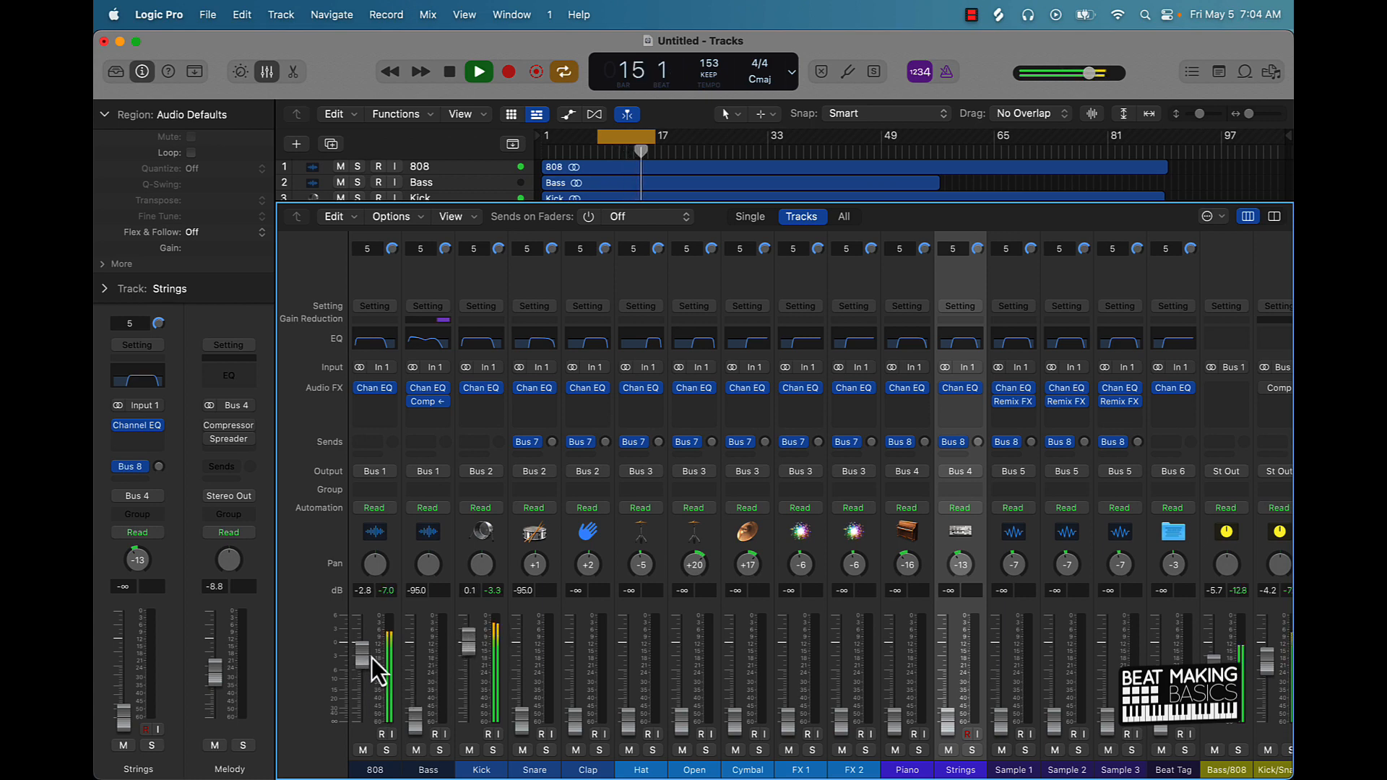
- Raise the drum faders during playback: Snare to -2.2 dB, Clap to -6.2 dB, Hat to -2.1 dB and Open to -6.6 dB
{"action": "left_click_drag", "start_coordinate": [521, 692], "coordinate": [521, 652]}
{"action": "left_click_drag", "start_coordinate": [567, 729], "coordinate": [567, 680]}
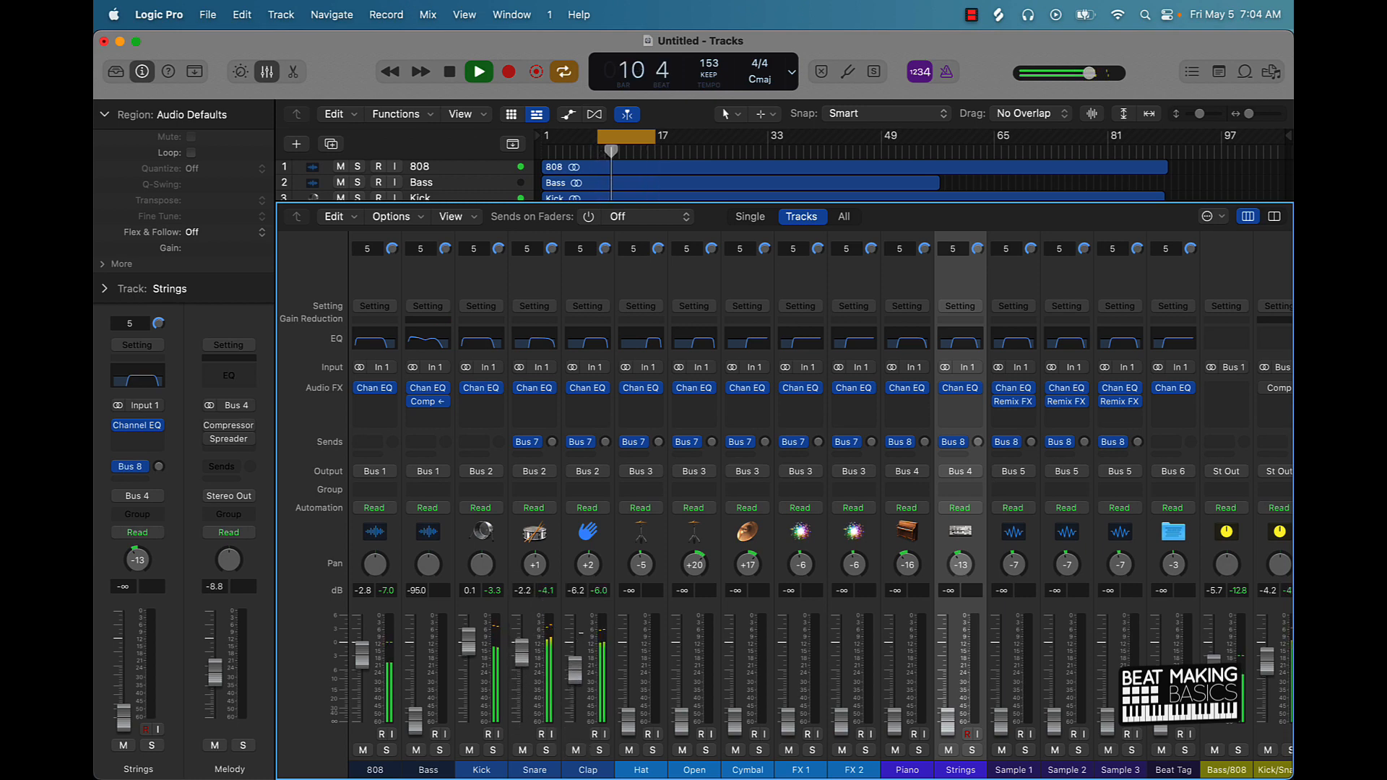
{"action": "left_click_drag", "start_coordinate": [629, 723], "coordinate": [629, 650]}
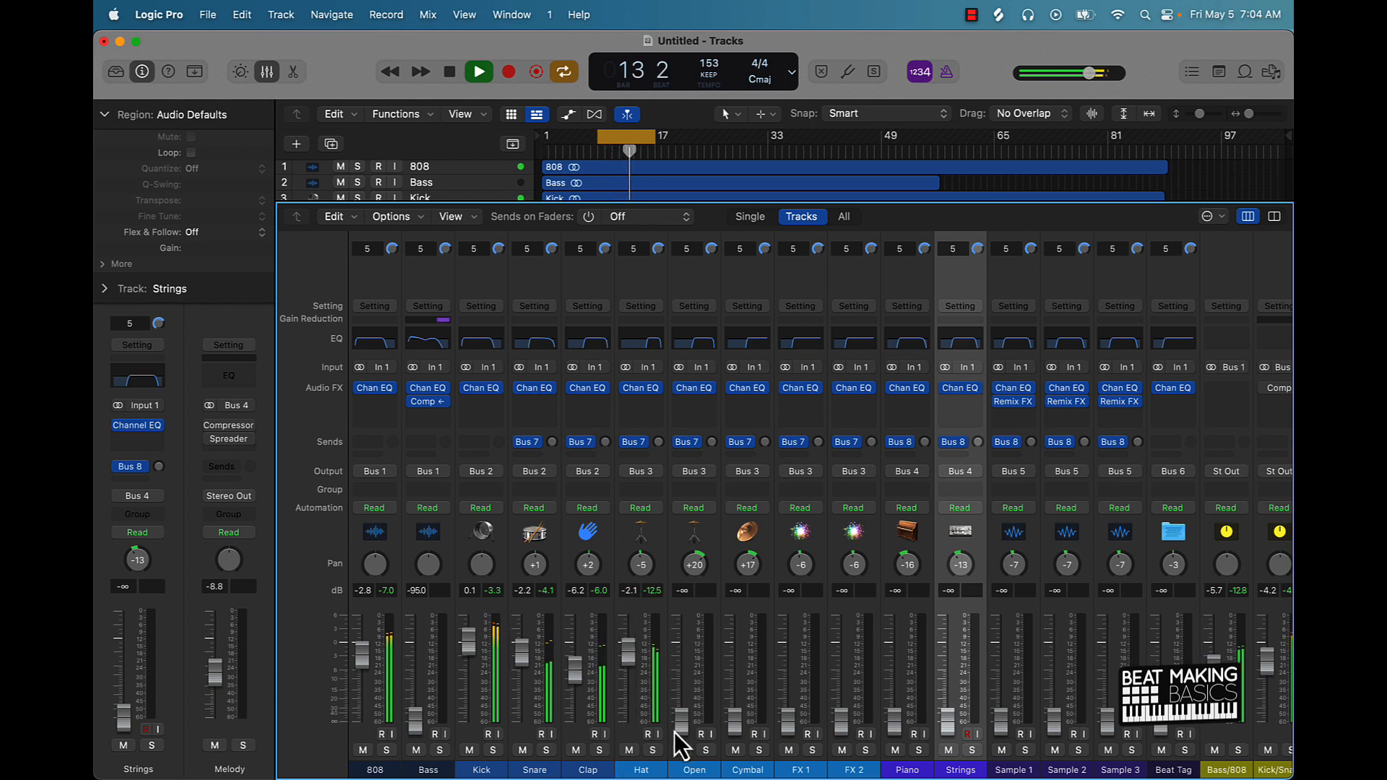
{"action": "left_click_drag", "start_coordinate": [682, 719], "coordinate": [681, 670]}
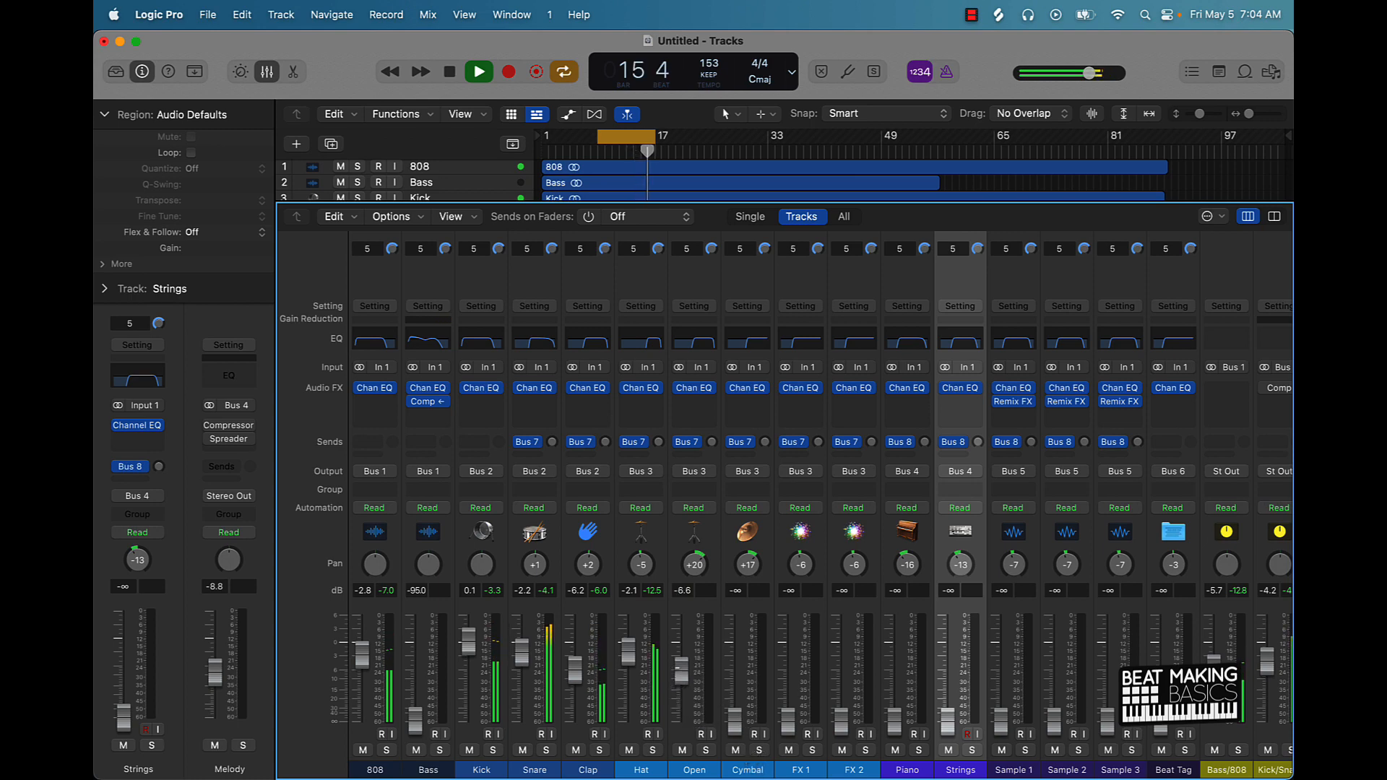
- Raise Cymbal to -11.2 dB with pan at -34, and FX 1 to -11.0 dB with pan at -21
{"action": "left_click_drag", "start_coordinate": [734, 721], "coordinate": [735, 679]}
{"action": "left_click_drag", "start_coordinate": [745, 565], "coordinate": [734, 634]}
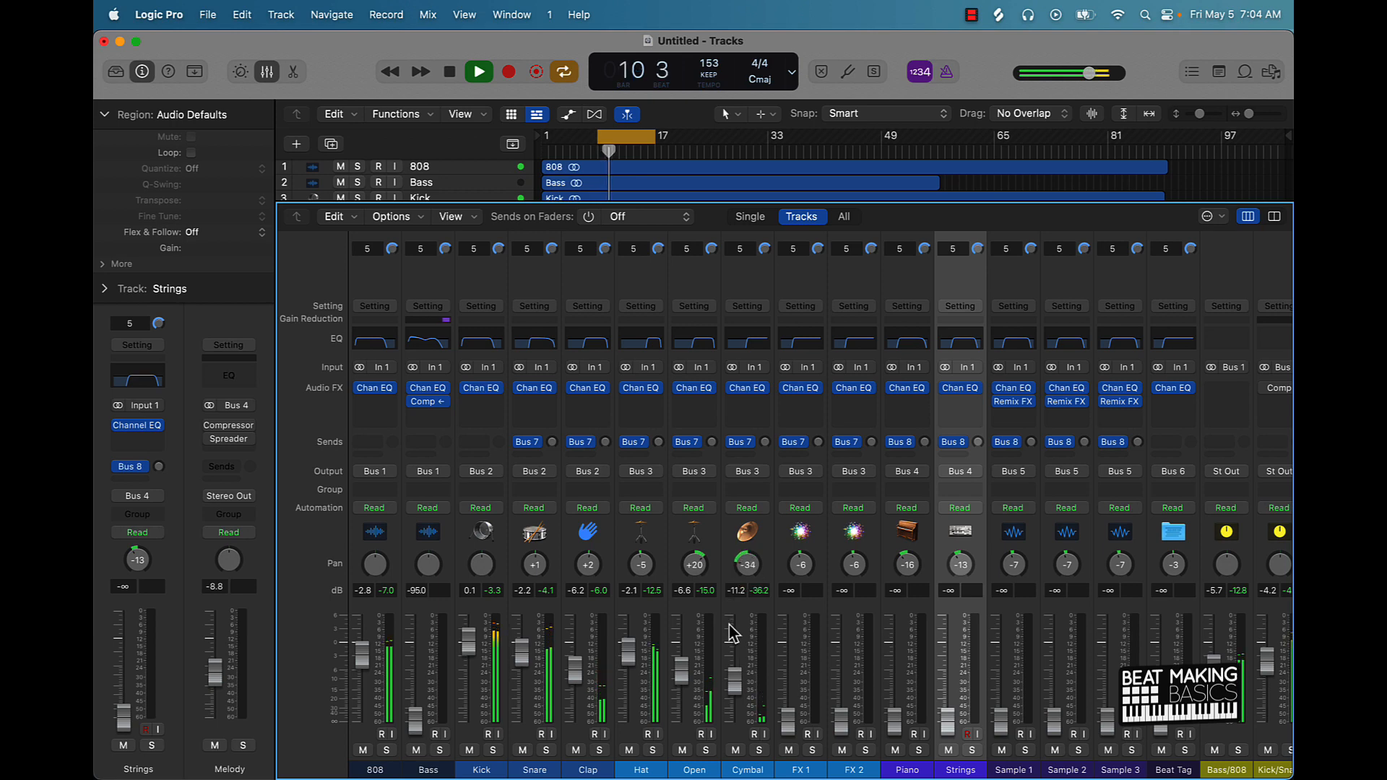
{"action": "left_click_drag", "start_coordinate": [788, 721], "coordinate": [787, 680]}
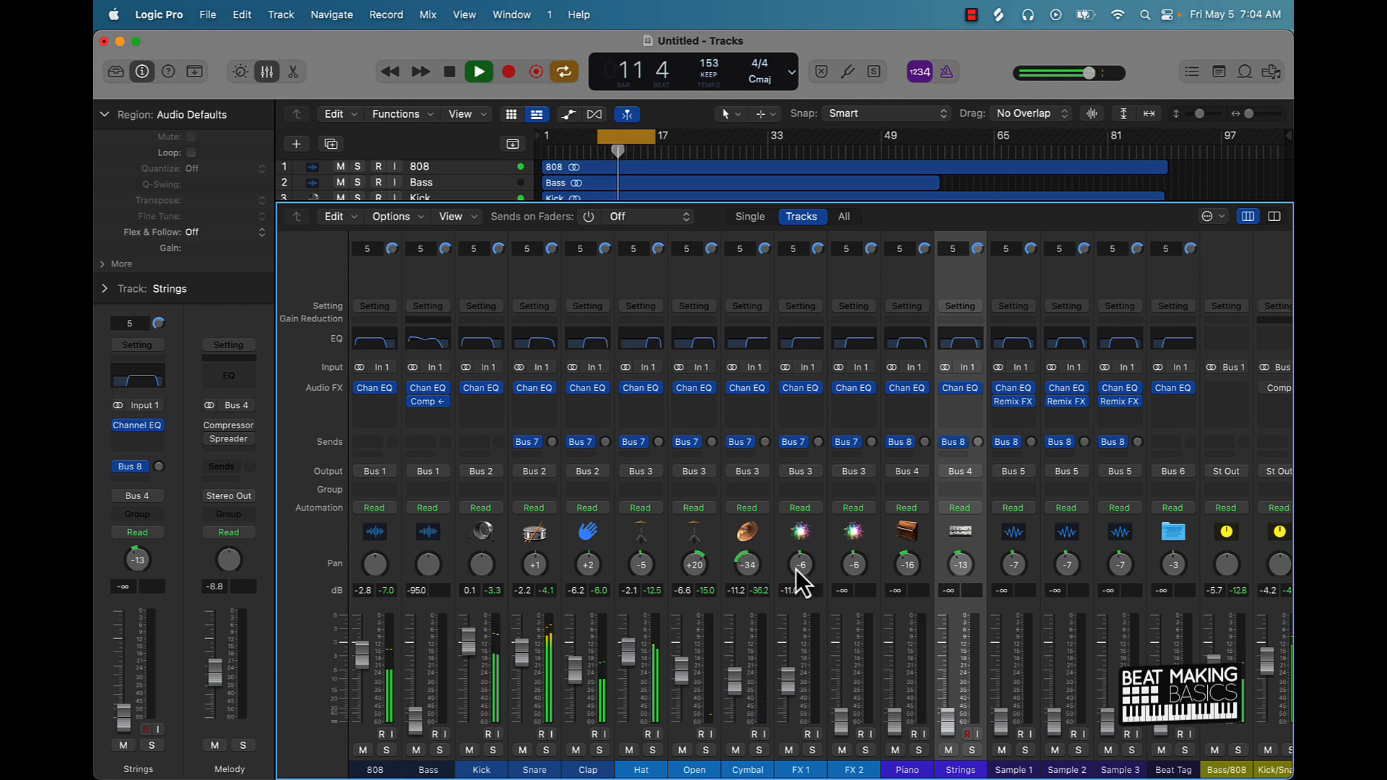
{"action": "left_click_drag", "start_coordinate": [800, 581], "coordinate": [799, 592]}
- Raise the FX 2 fader to -9.8 dB and set its pan to +2
{"action": "left_click_drag", "start_coordinate": [841, 721], "coordinate": [841, 690]}
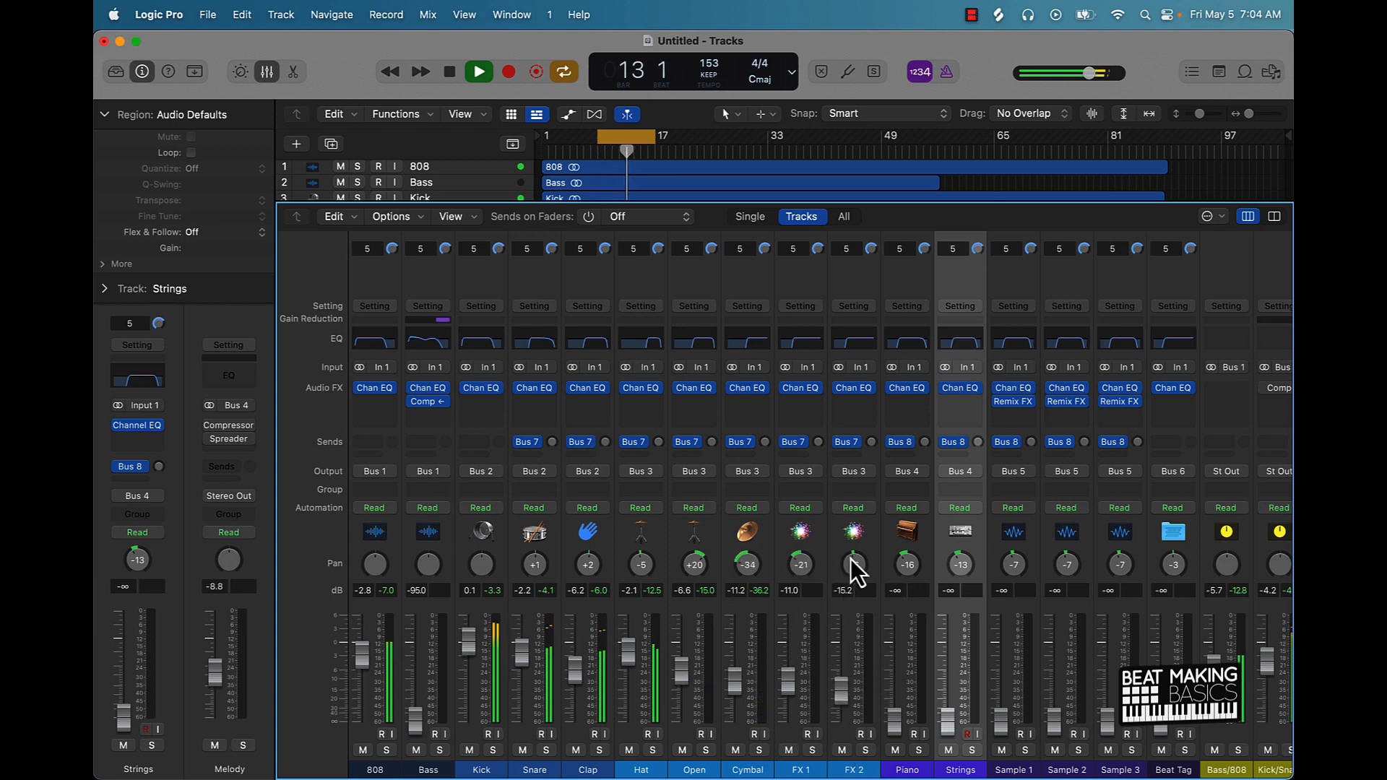
{"action": "left_click_drag", "start_coordinate": [855, 570], "coordinate": [859, 563]}
{"action": "mouse_move", "coordinate": [841, 690]}
{"action": "left_mouse_down"}
{"action": "mouse_move", "coordinate": [842, 713]}
{"action": "mouse_move", "coordinate": [841, 677]}
{"action": "left_mouse_up"}
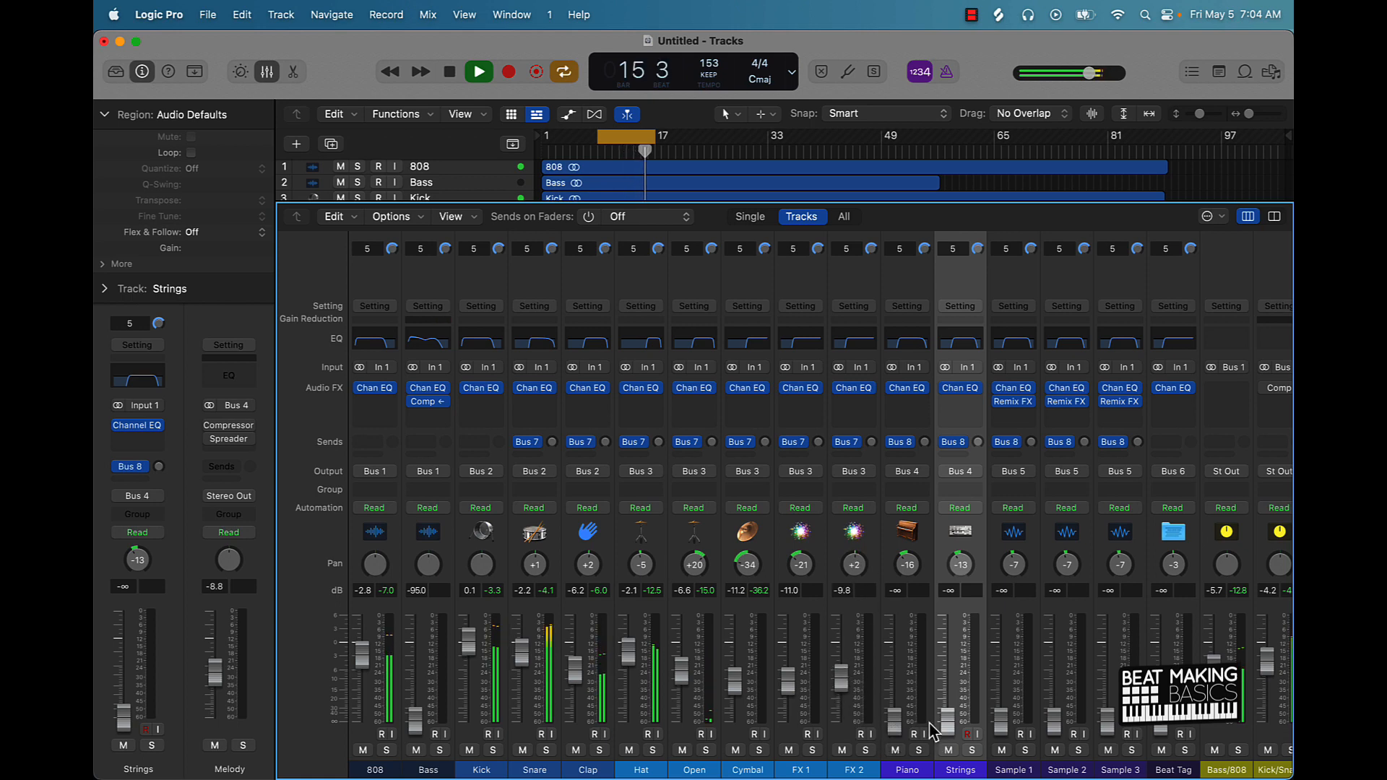
- Raise the sample faders against the playing beat: Sample 1 to -5.3 dB, Sample 2 to -5.1 dB and Sample 3 to -12.0 dB
{"action": "left_click_drag", "start_coordinate": [1001, 720], "coordinate": [1001, 666]}
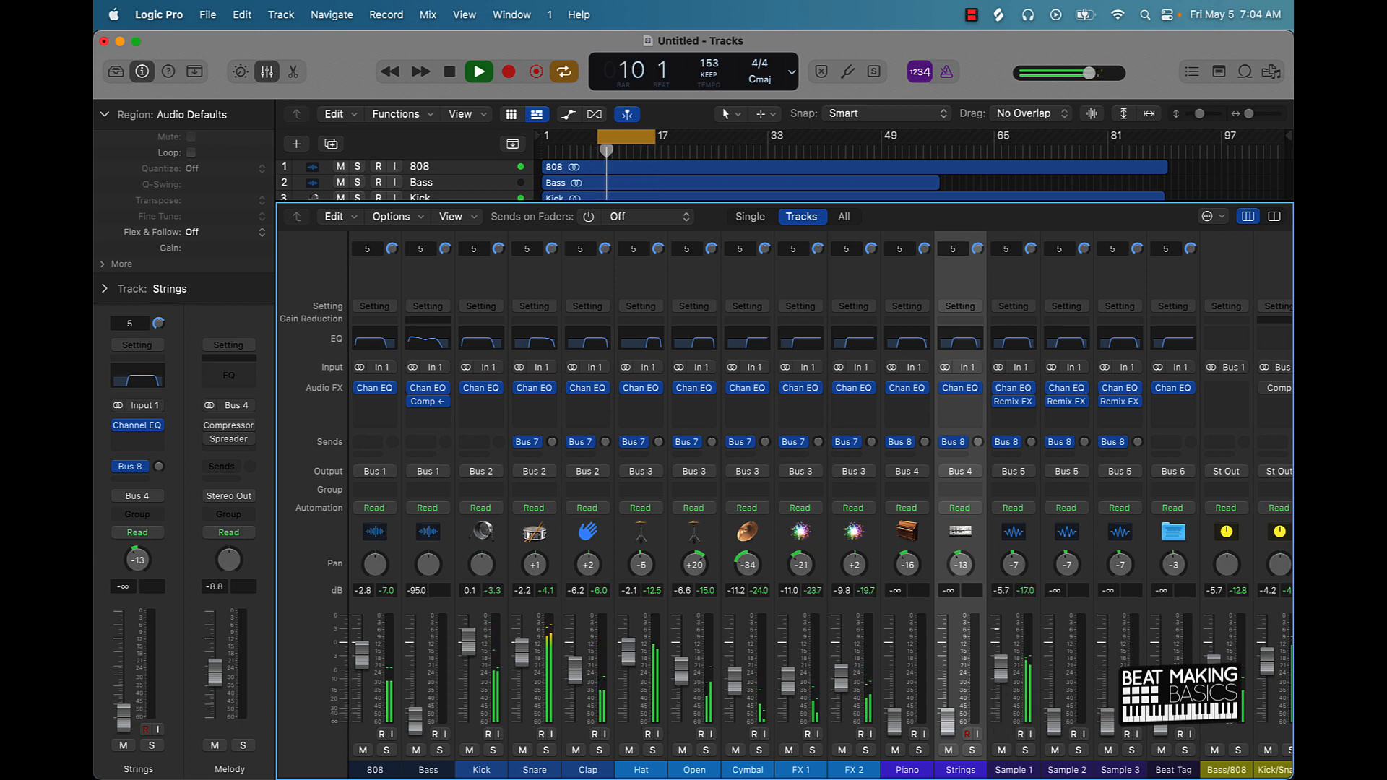
{"action": "left_click_drag", "start_coordinate": [1000, 669], "coordinate": [1000, 666]}
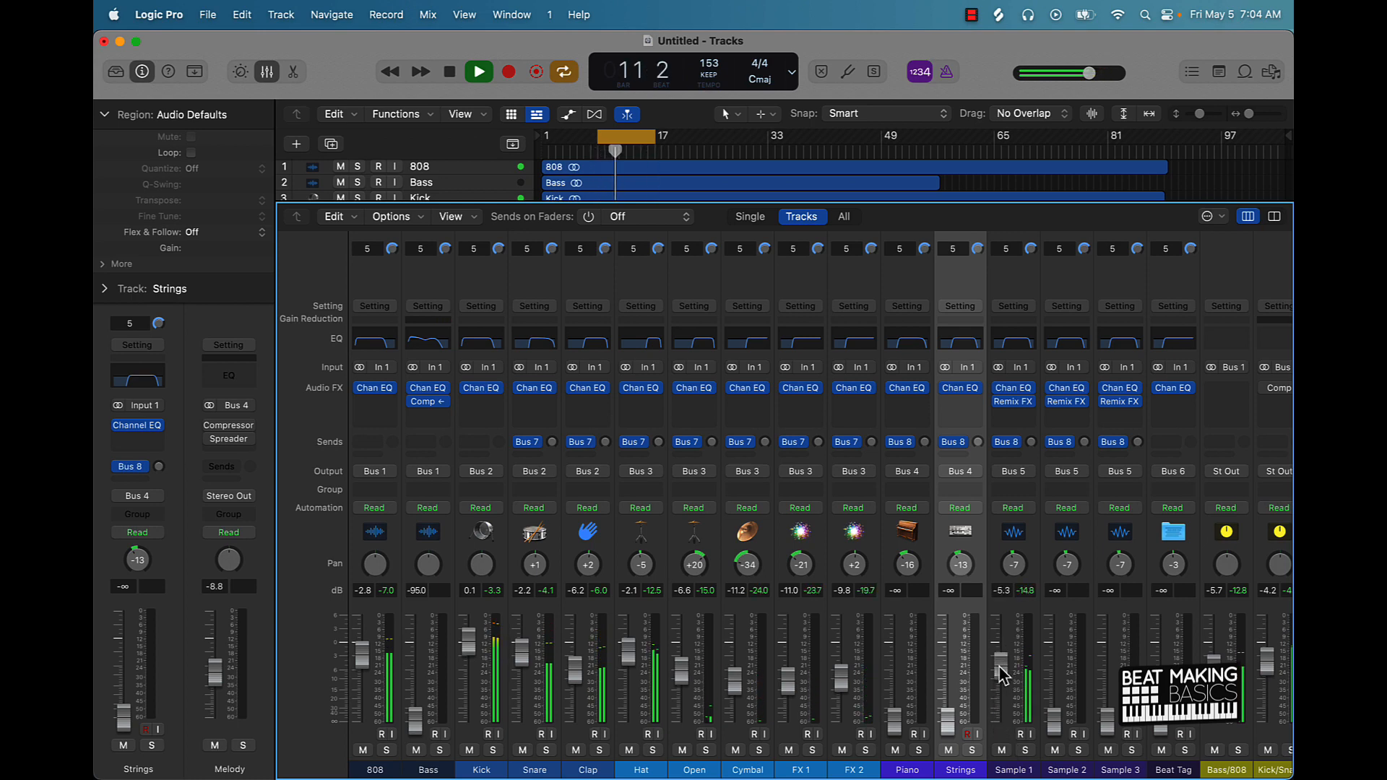
{"action": "key", "text": "XF86AudioRaiseVolume"}
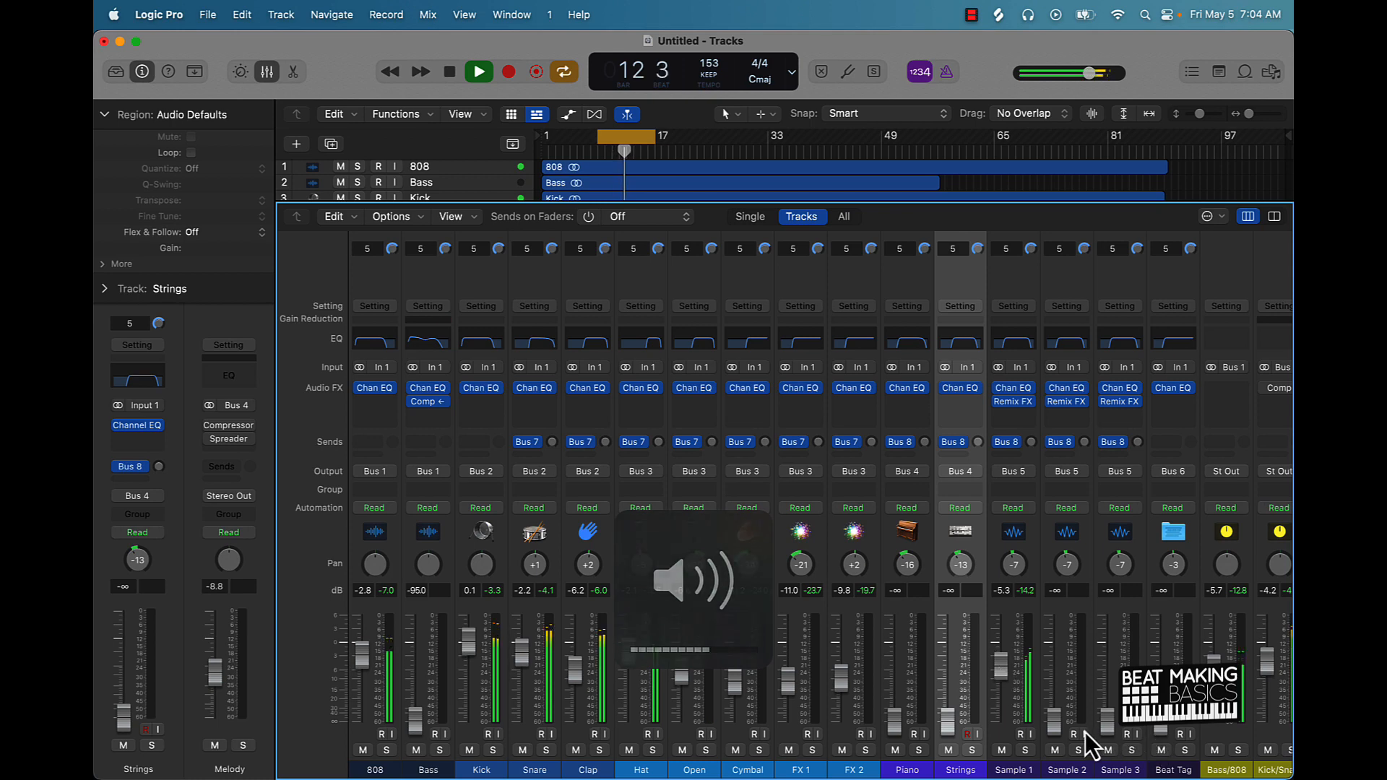
{"action": "left_click_drag", "start_coordinate": [1054, 720], "coordinate": [1054, 666]}
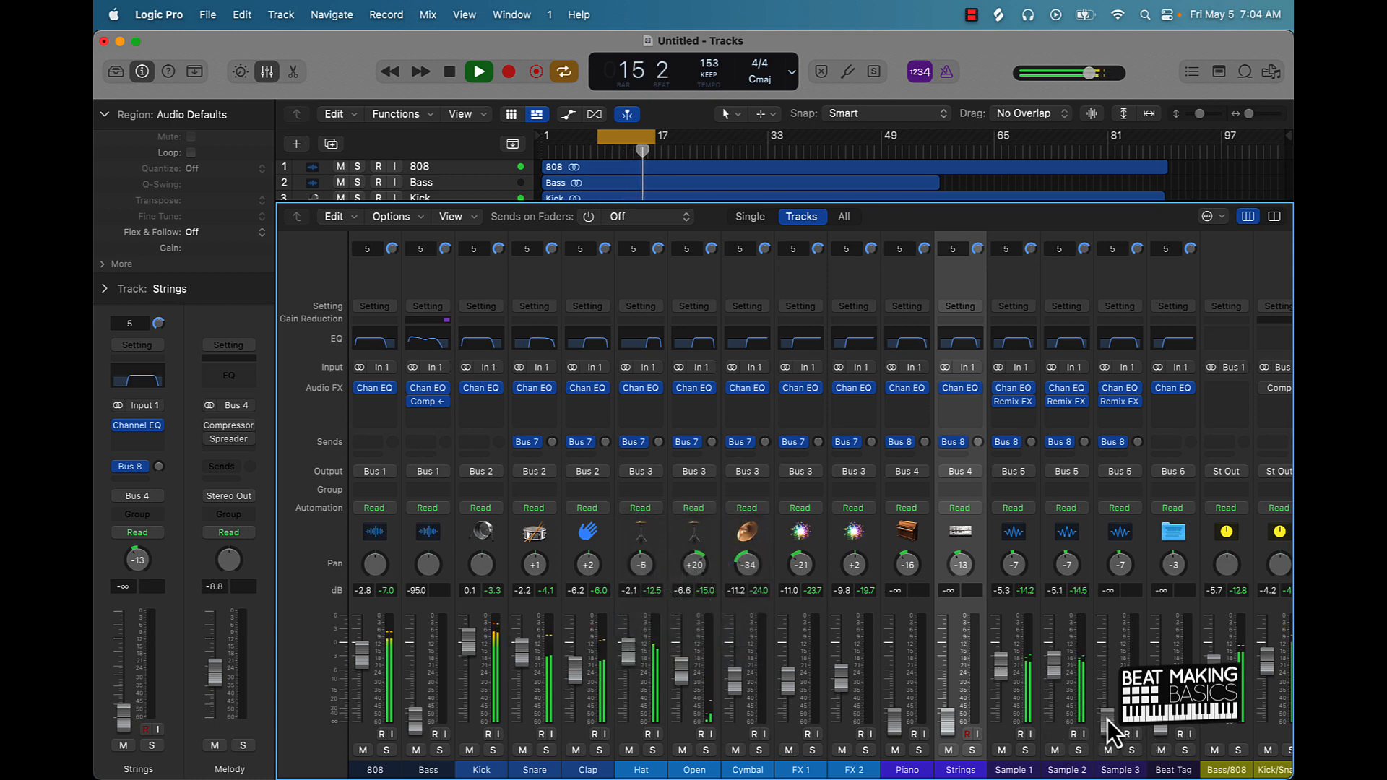
{"action": "left_click_drag", "start_coordinate": [1106, 720], "coordinate": [1107, 684]}
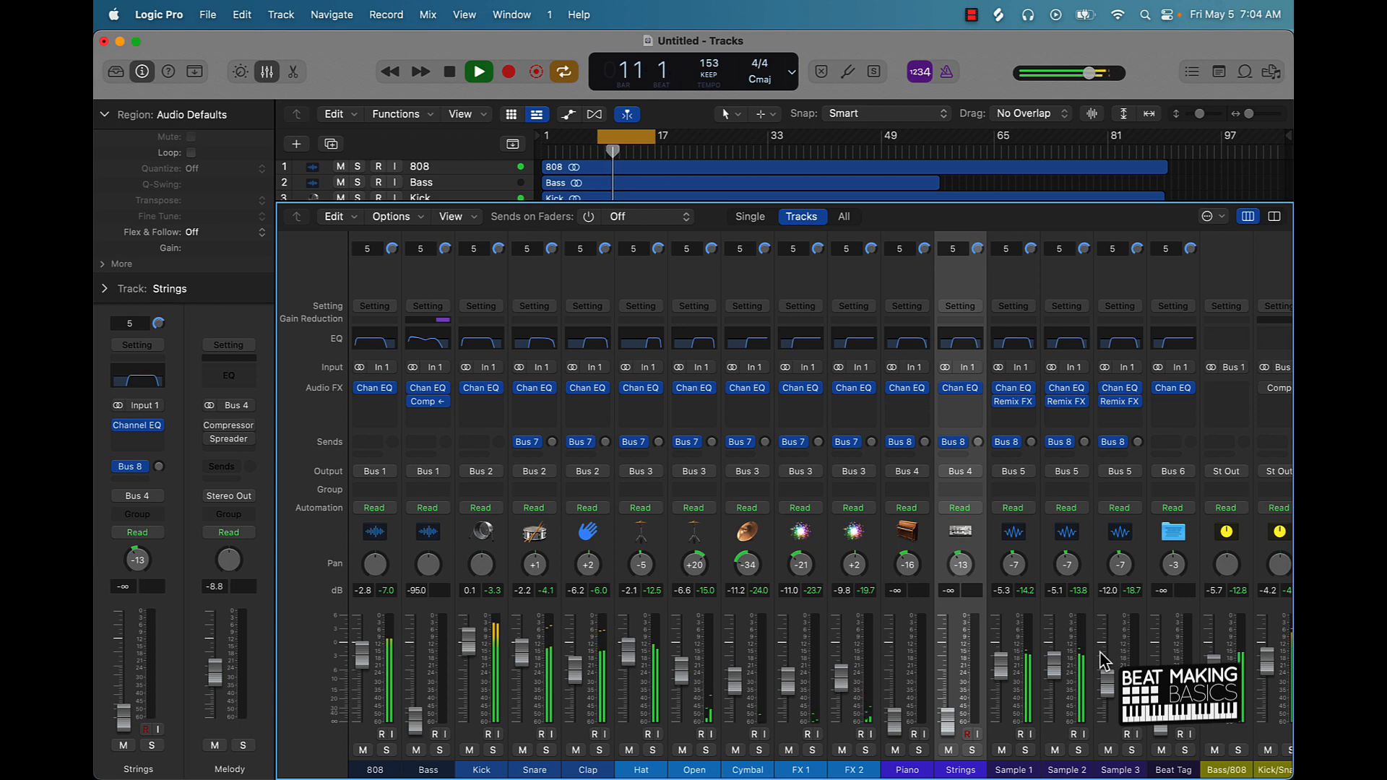
{"action": "key", "text": "XF86AudioLowerVolume"}
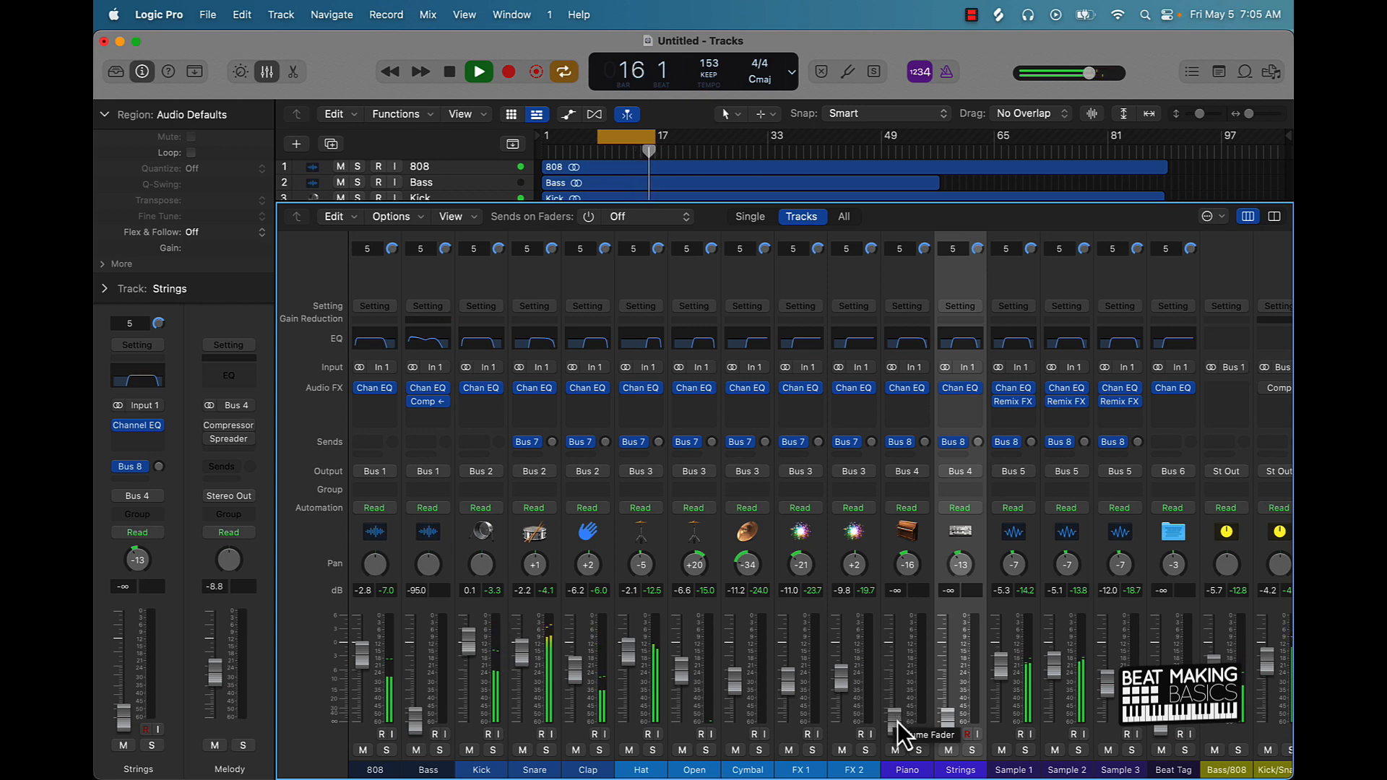
- Set Piano to -0.1 dB with pan at +12, and Strings to -12.6 dB with pan at -14
{"action": "left_click_drag", "start_coordinate": [896, 721], "coordinate": [895, 640]}
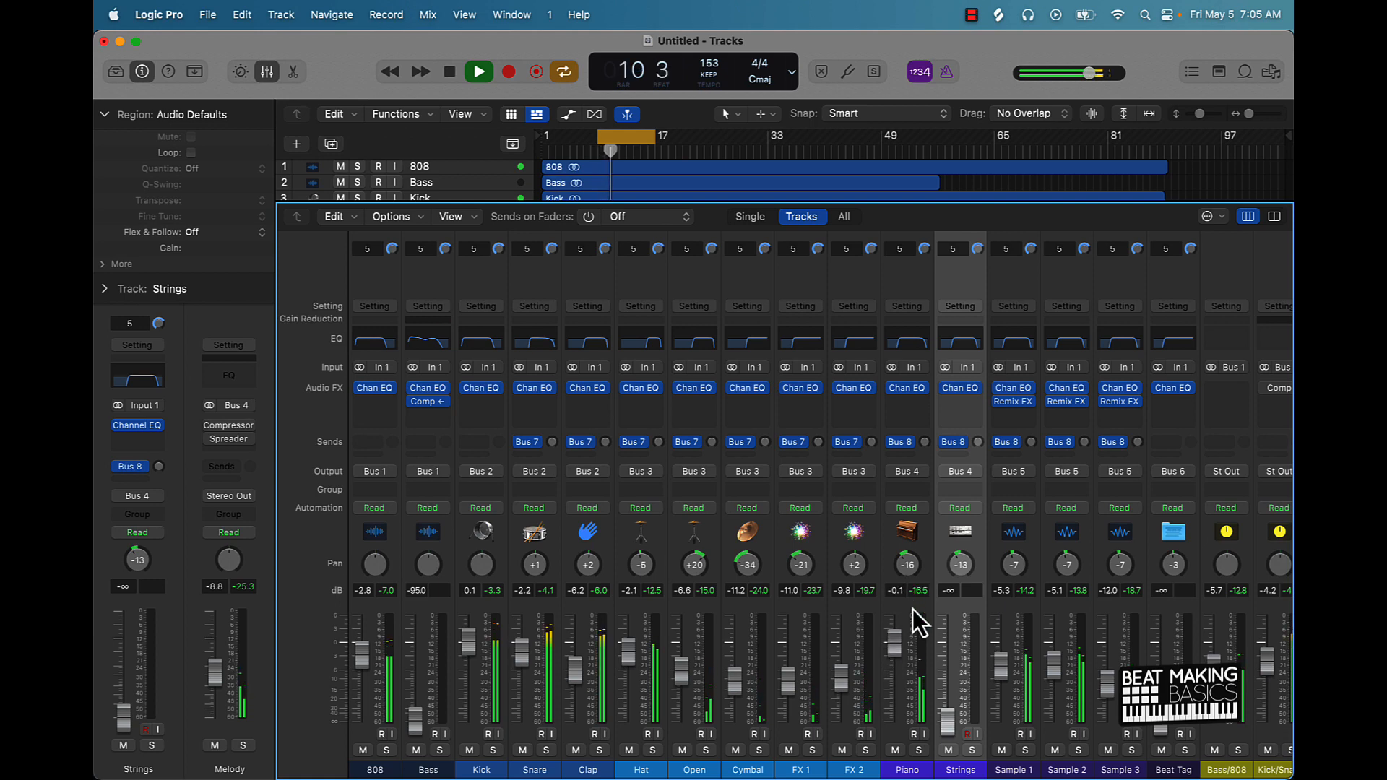
{"action": "left_click_drag", "start_coordinate": [912, 571], "coordinate": [912, 548]}
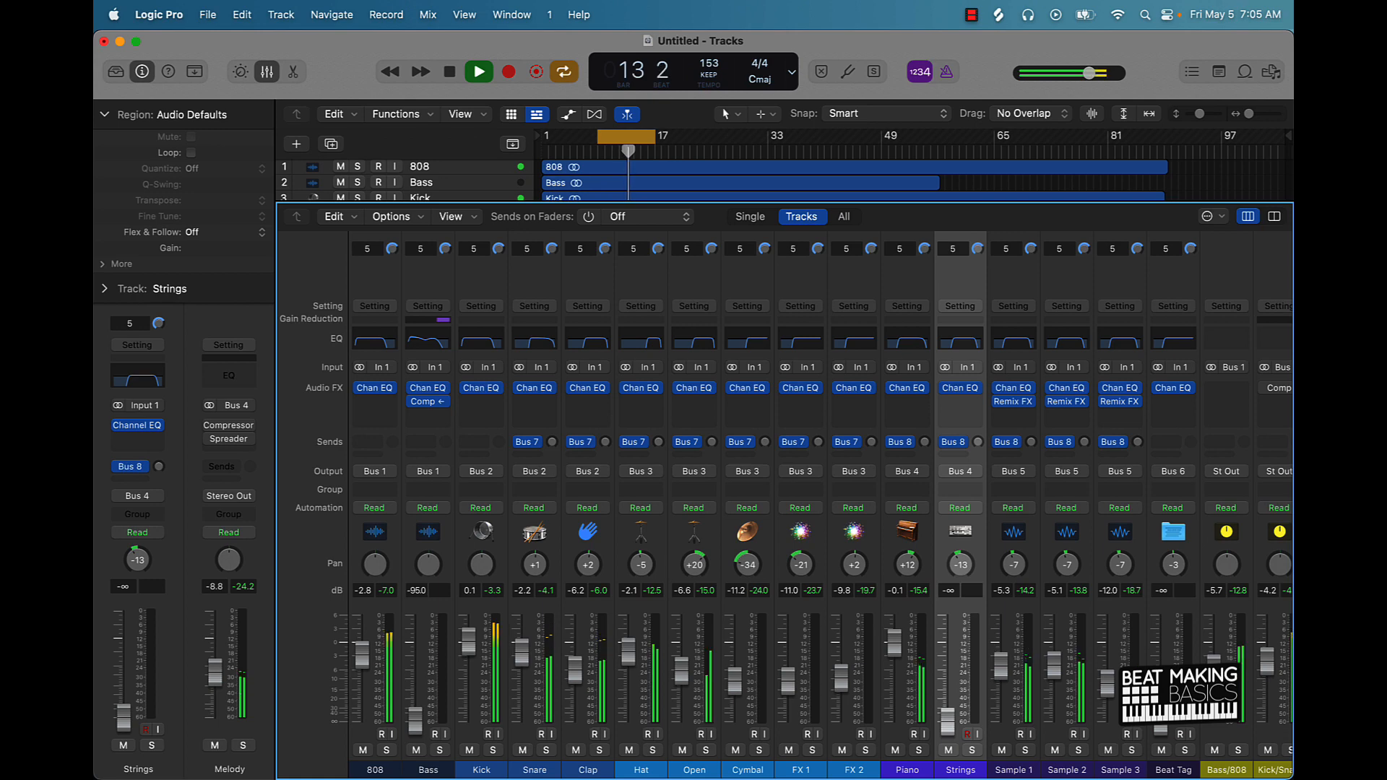
{"action": "left_click_drag", "start_coordinate": [961, 564], "coordinate": [960, 566]}
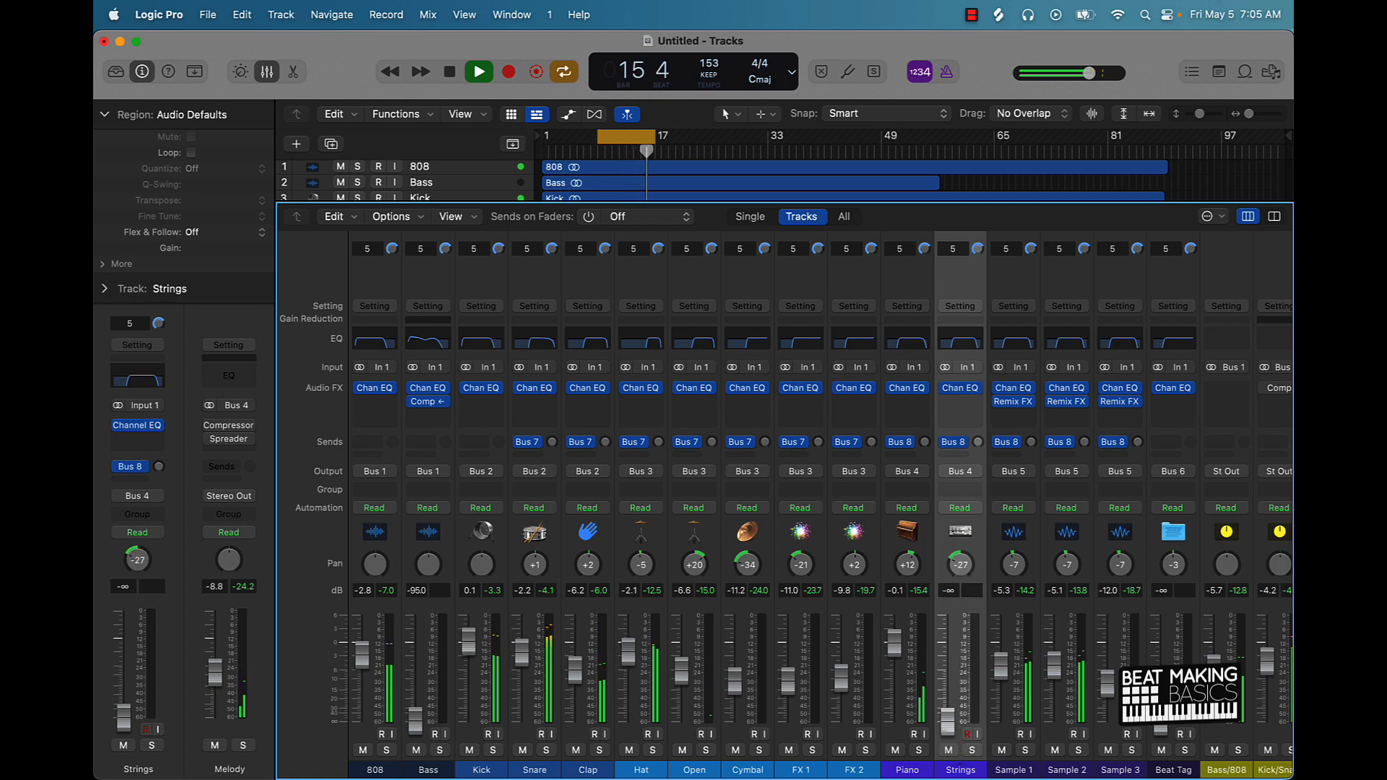
{"action": "left_click_drag", "start_coordinate": [948, 721], "coordinate": [948, 684]}
{"action": "left_click_drag", "start_coordinate": [960, 566], "coordinate": [960, 555]}
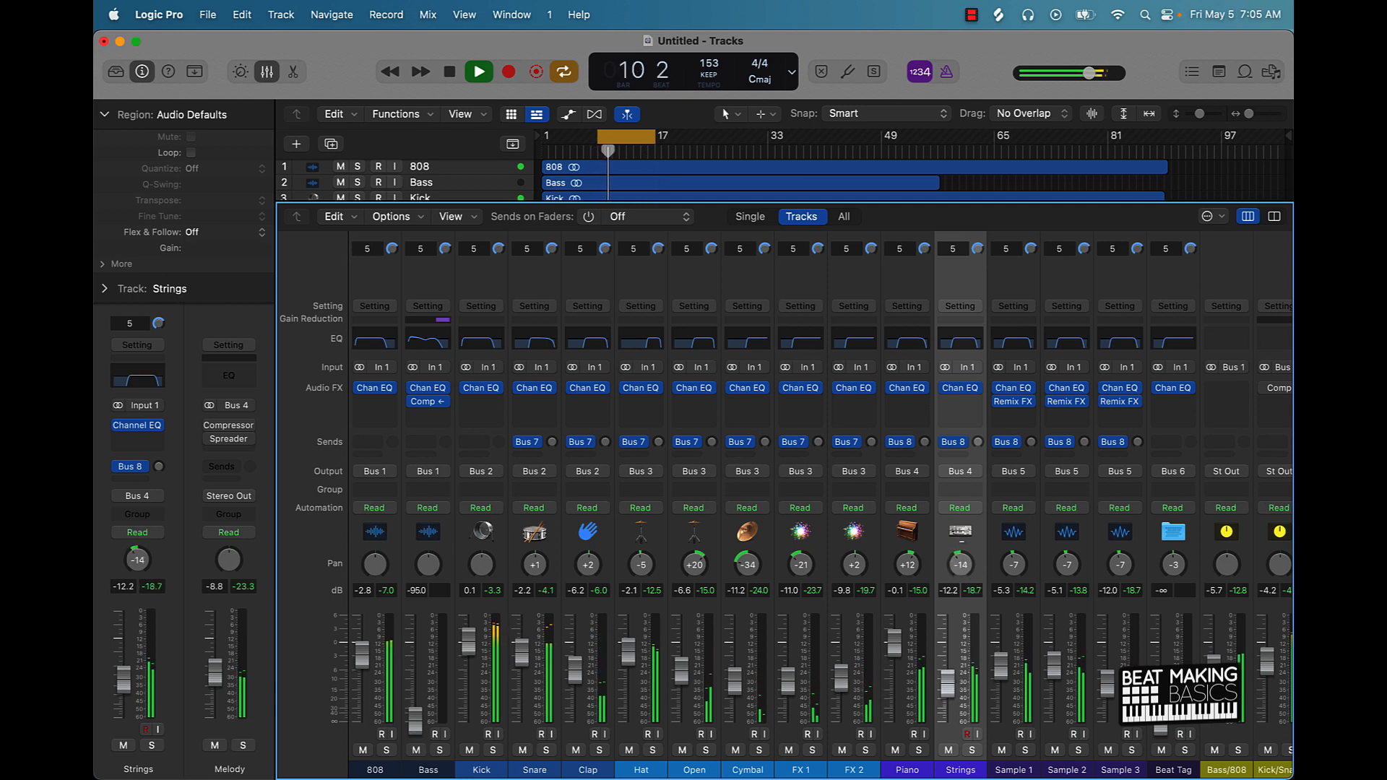
{"action": "left_click_drag", "start_coordinate": [956, 678], "coordinate": [955, 679]}
- Raise the Bass fader to -6.6 dB and the Beat Tag track fader to -7.6 dB, and stop playback
{"action": "left_click_drag", "start_coordinate": [414, 726], "coordinate": [414, 670]}
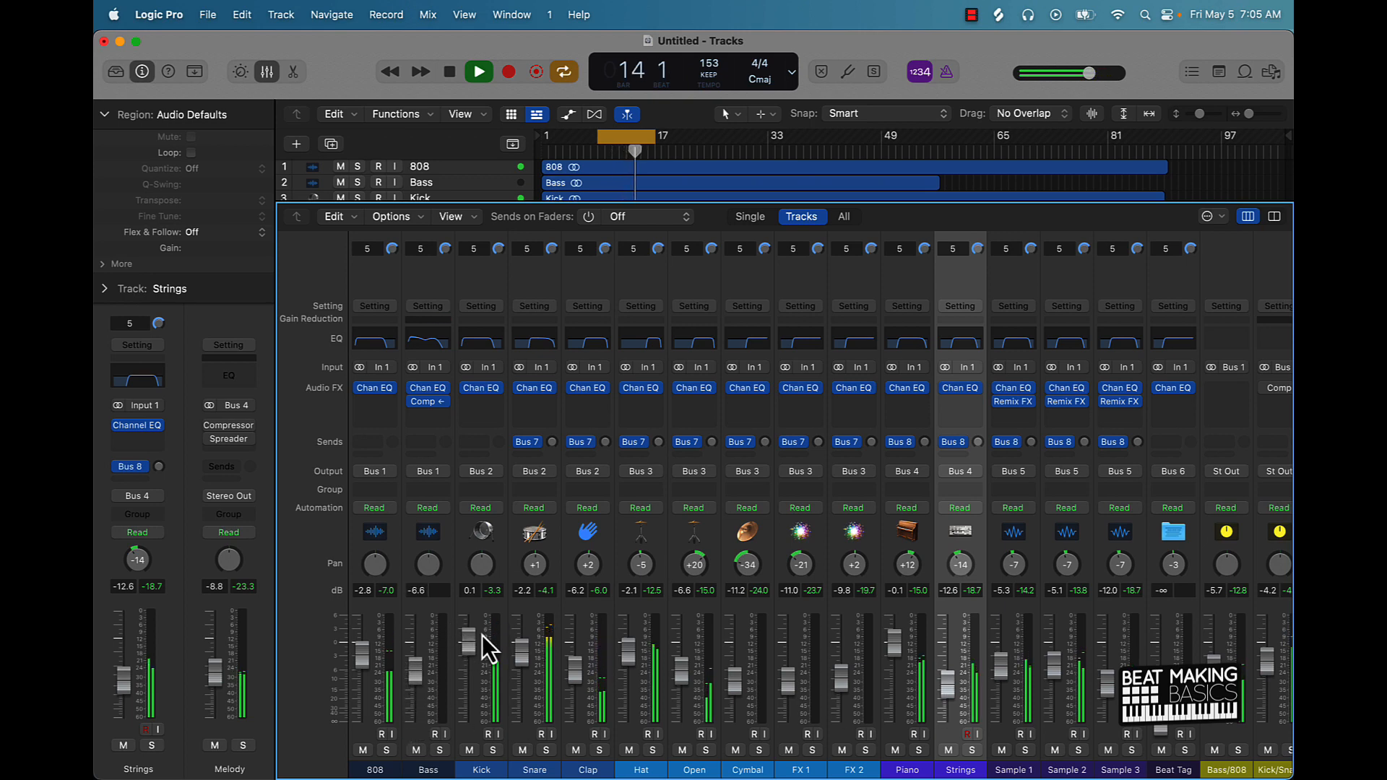
{"action": "left_click_drag", "start_coordinate": [1161, 730], "coordinate": [1161, 660]}
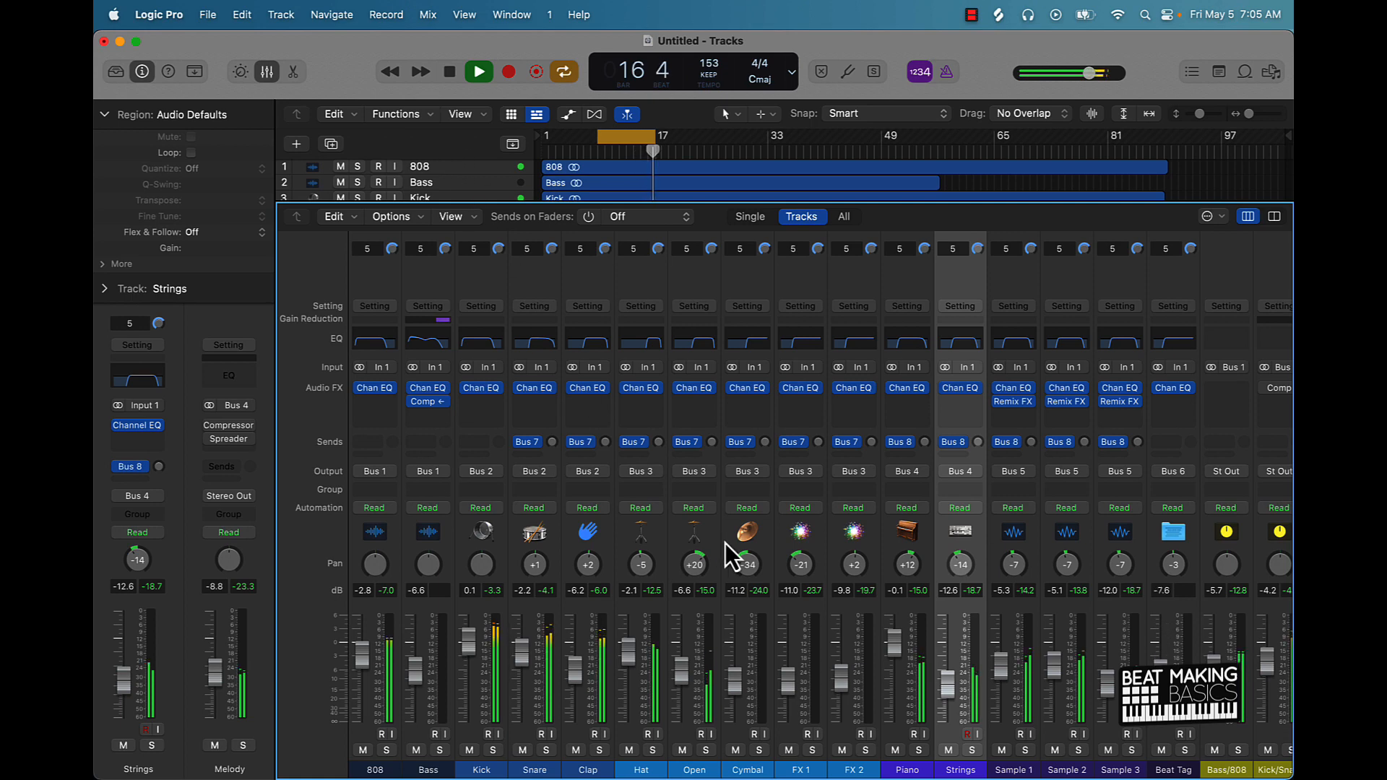
{"action": "key", "text": "space"}
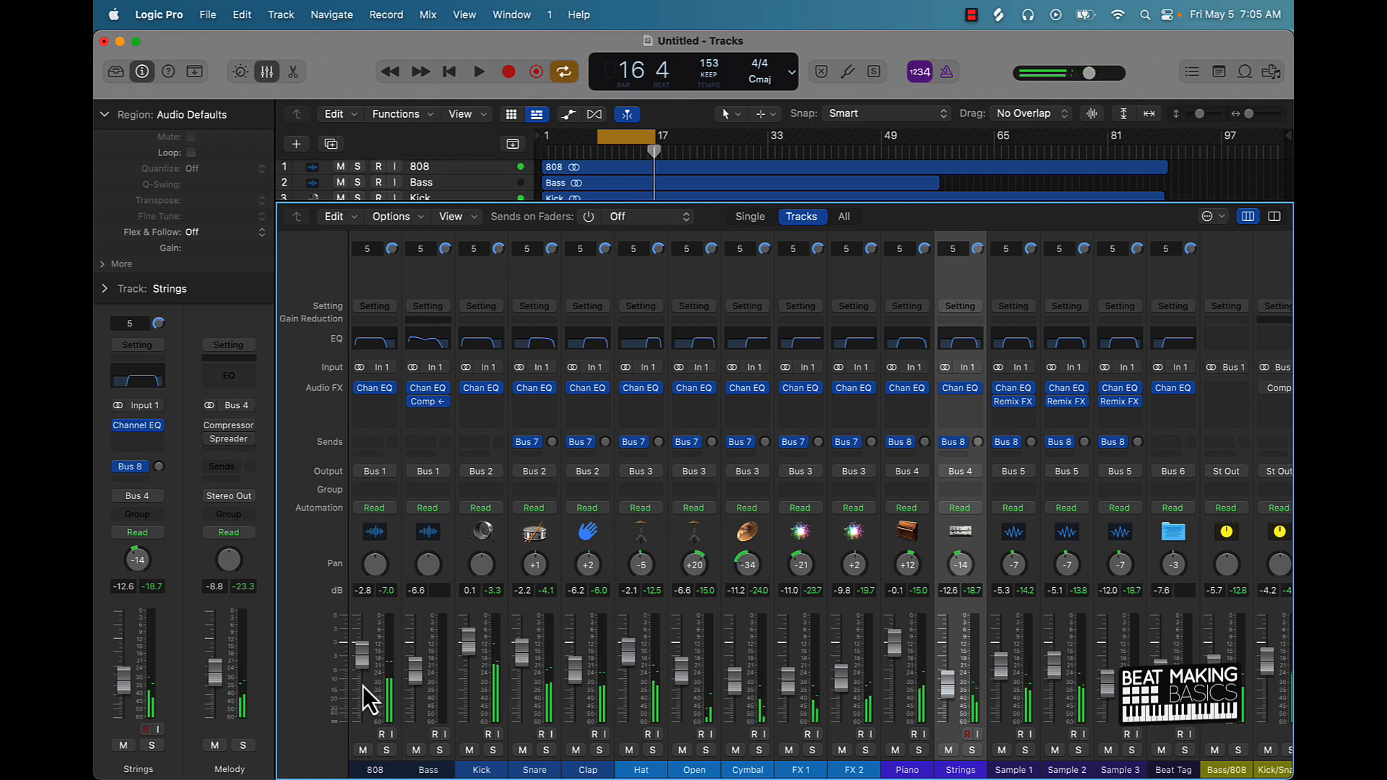
- Select all the track channel strips from 808 through Beat Tag together
{"action": "scroll", "coordinate": [371, 726], "scroll_direction": "right", "scroll_amount": 1}
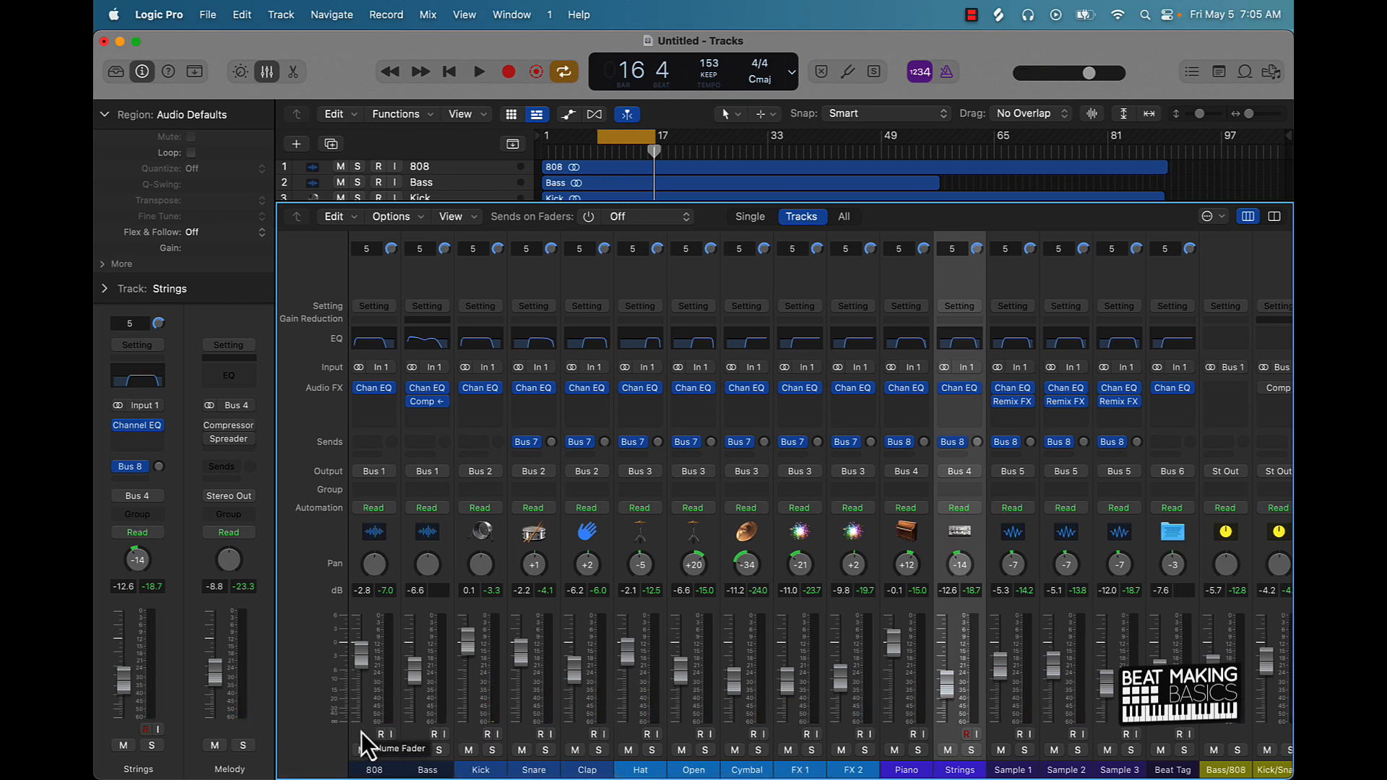
{"action": "left_click_drag", "start_coordinate": [361, 731], "coordinate": [1172, 729]}
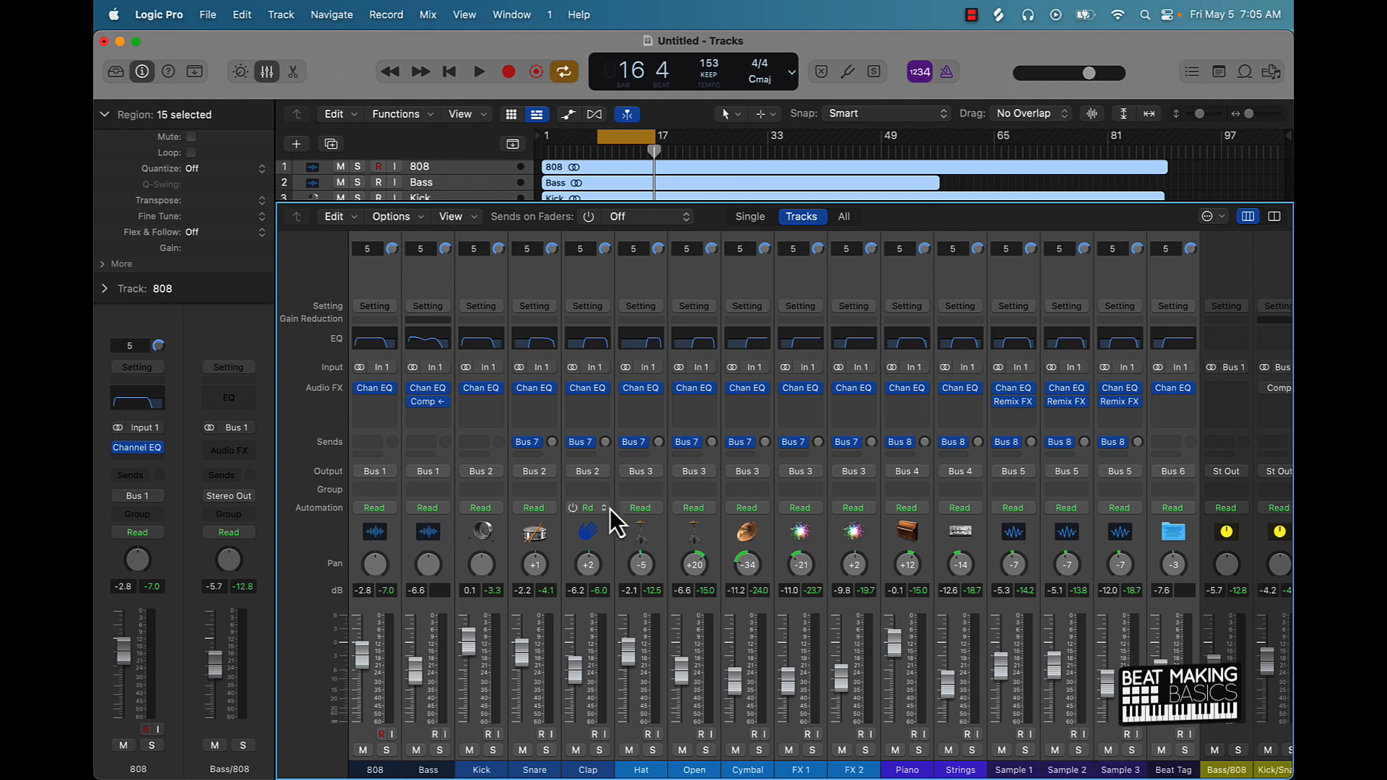
- Select the six bus strips from Bass/808 through Beat Tag and lower their faders together by 2.2 dB, checking the output level in playback
{"action": "scroll", "coordinate": [1174, 578], "scroll_direction": "right", "scroll_amount": 10}
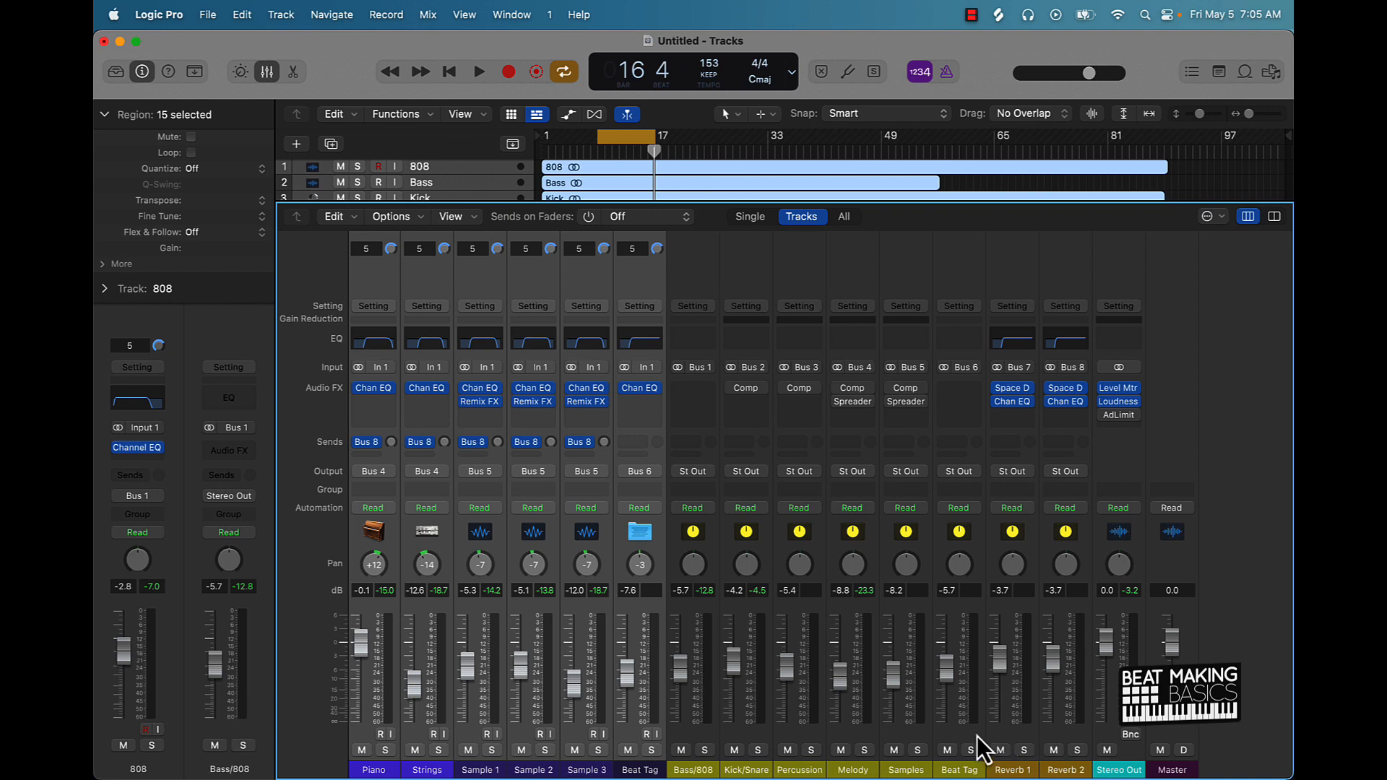
{"action": "left_click_drag", "start_coordinate": [955, 735], "coordinate": [704, 724]}
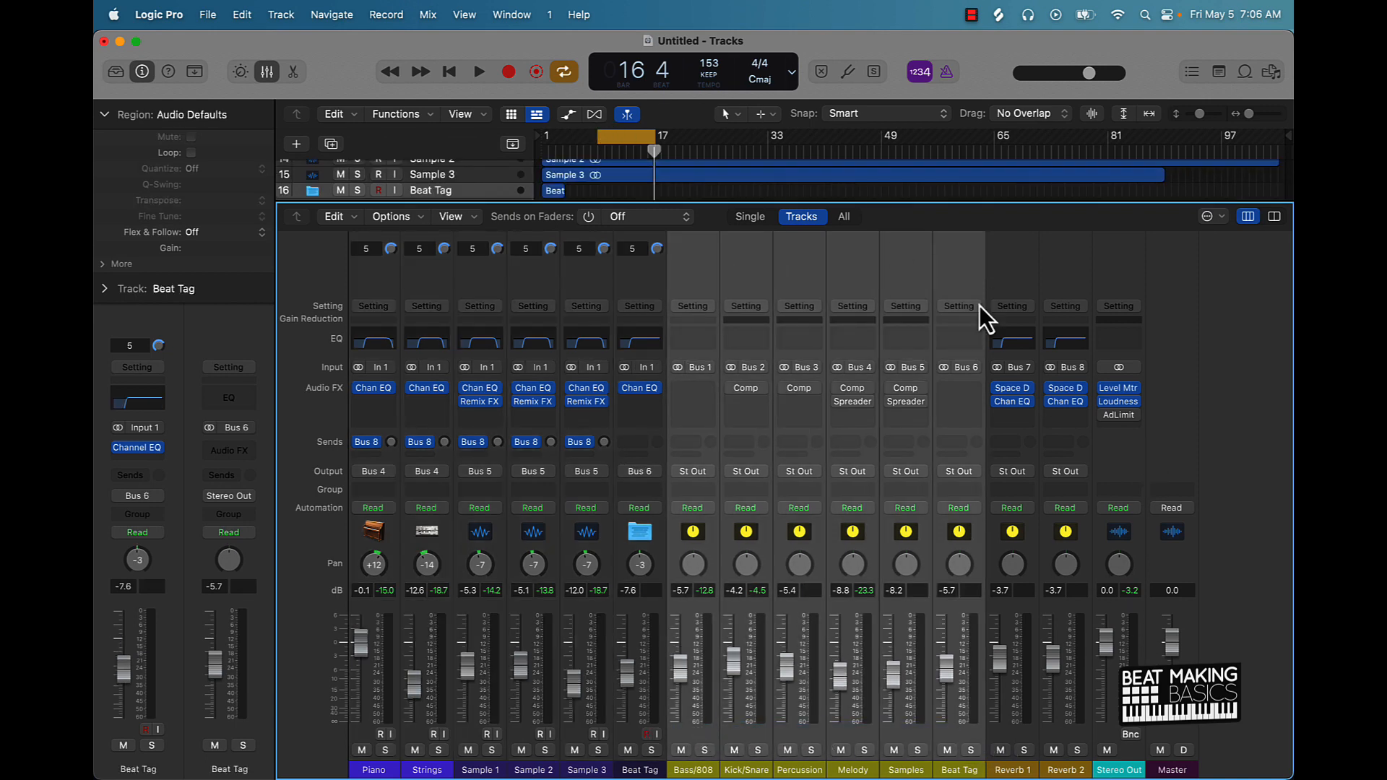
{"action": "key", "text": "space"}
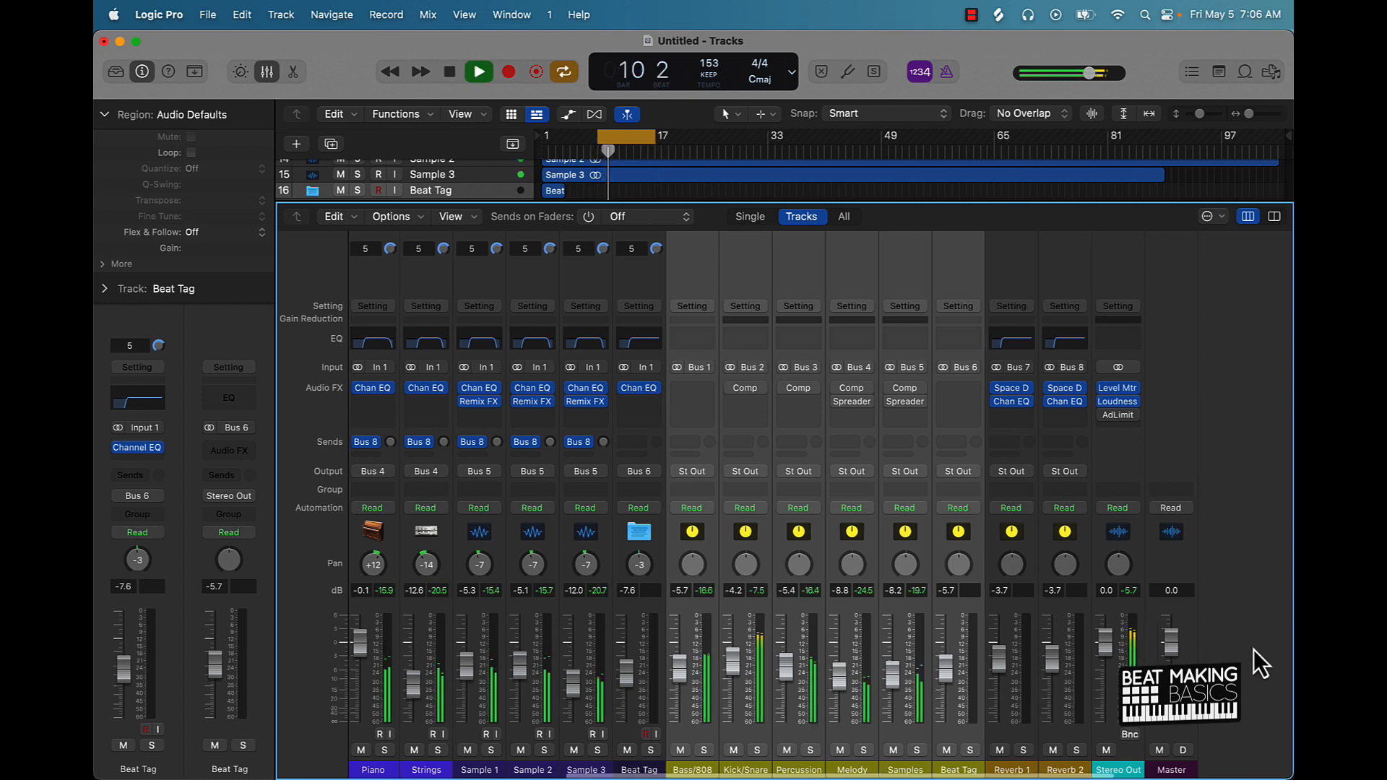
{"action": "scroll", "coordinate": [1255, 649], "scroll_direction": "left", "scroll_amount": 1}
{"action": "scroll", "coordinate": [1259, 657], "scroll_direction": "right", "scroll_amount": 2}
{"action": "key", "text": "space"}
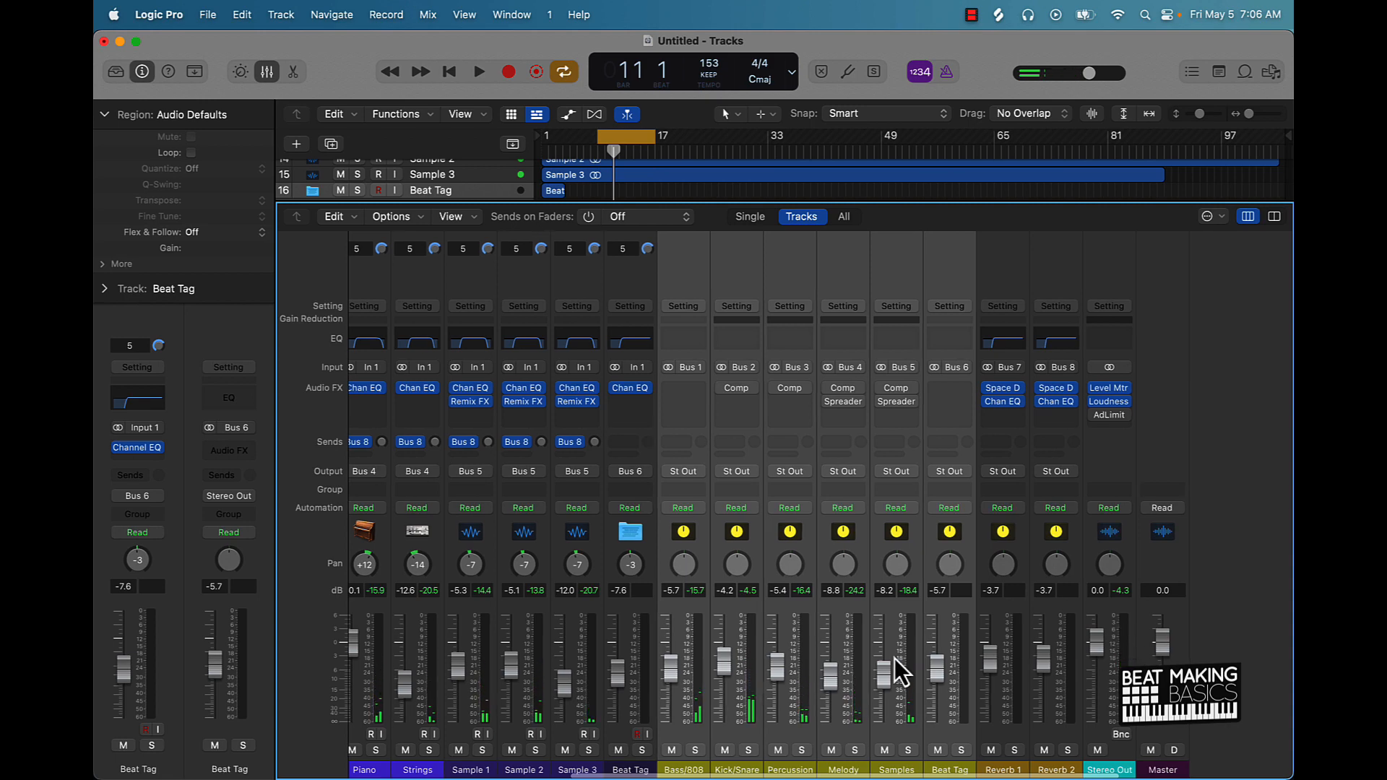
{"action": "left_click_drag", "start_coordinate": [783, 678], "coordinate": [923, 679]}
{"action": "key", "text": "space"}
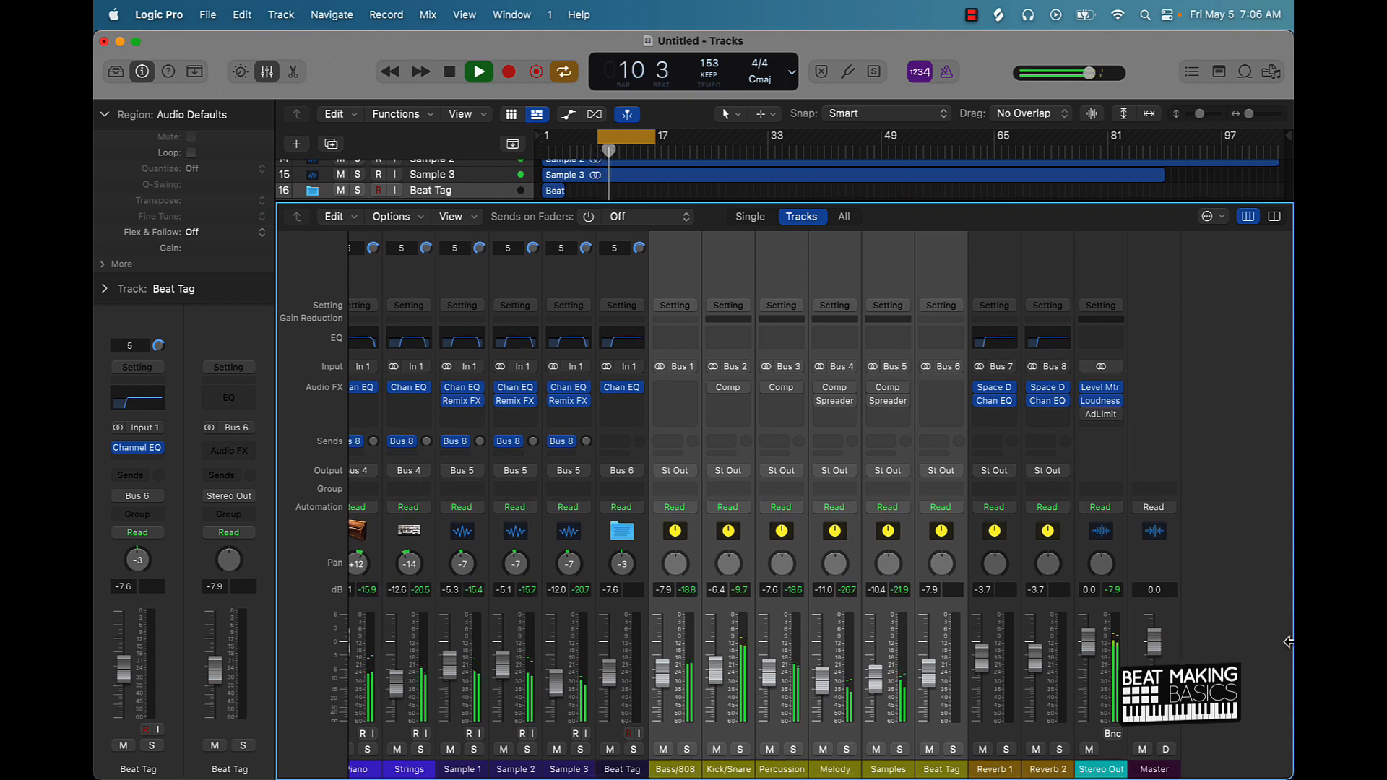
{"action": "key", "text": "space"}
{"action": "scroll", "coordinate": [618, 485], "scroll_direction": "left", "scroll_amount": 10}
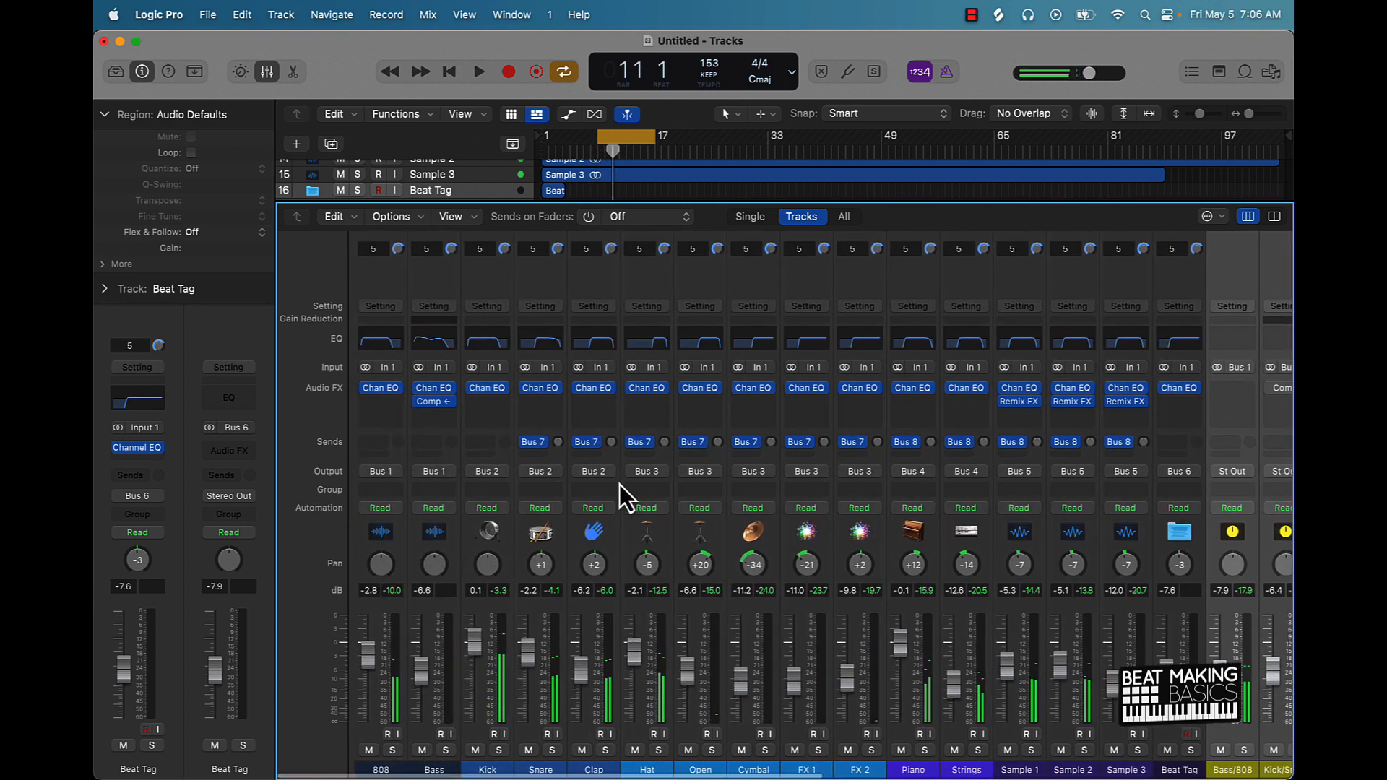
{"action": "scroll", "coordinate": [619, 484], "scroll_direction": "right", "scroll_amount": 10}
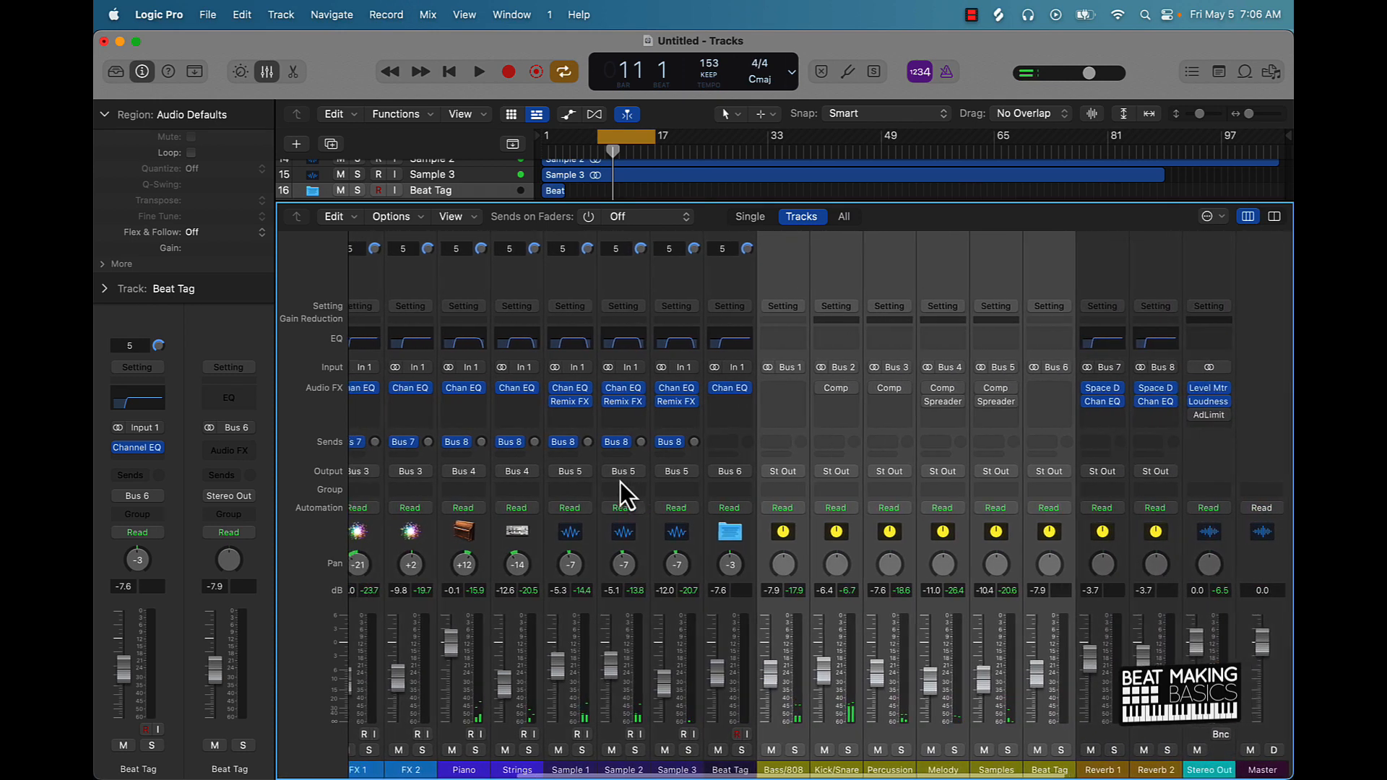
{"action": "scroll", "coordinate": [964, 436], "scroll_direction": "left", "scroll_amount": 10}
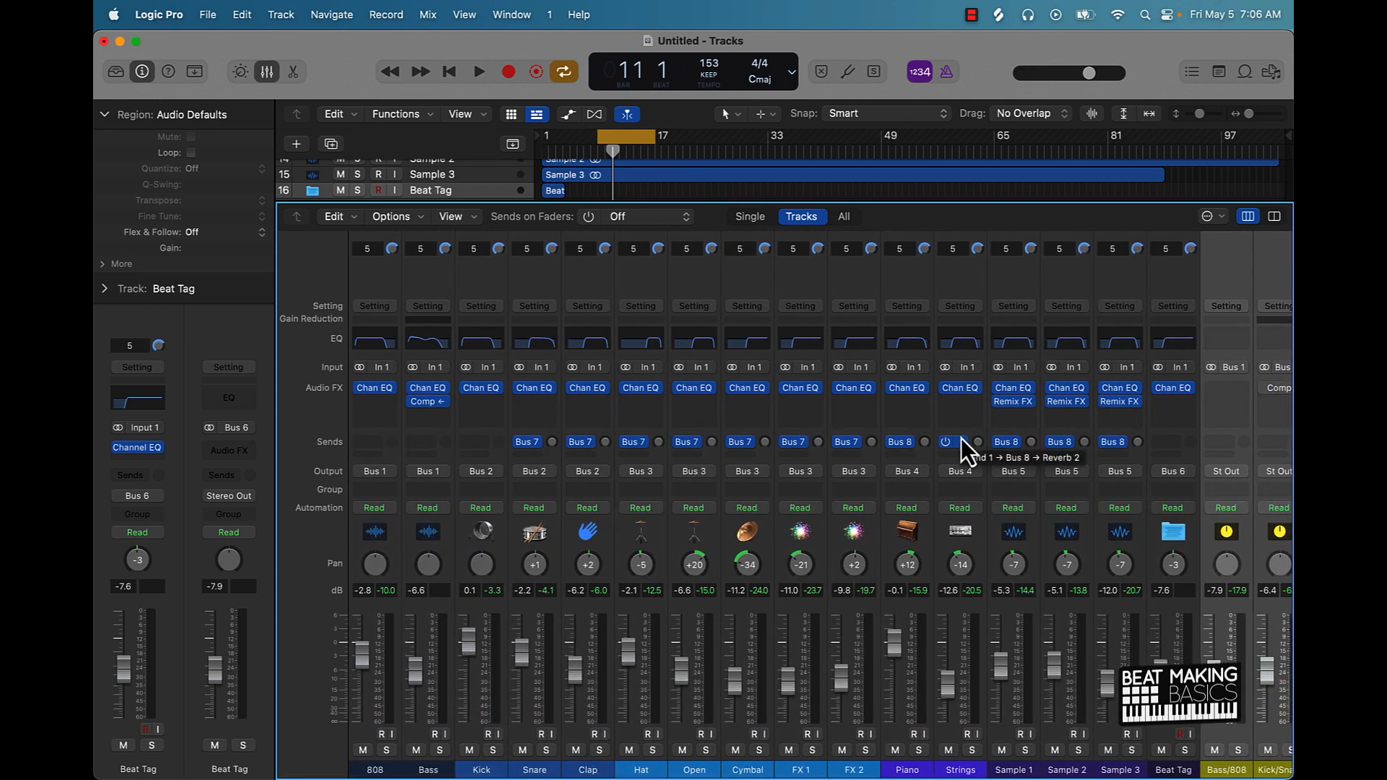
{"action": "scroll", "coordinate": [961, 438], "scroll_direction": "right", "scroll_amount": 10}
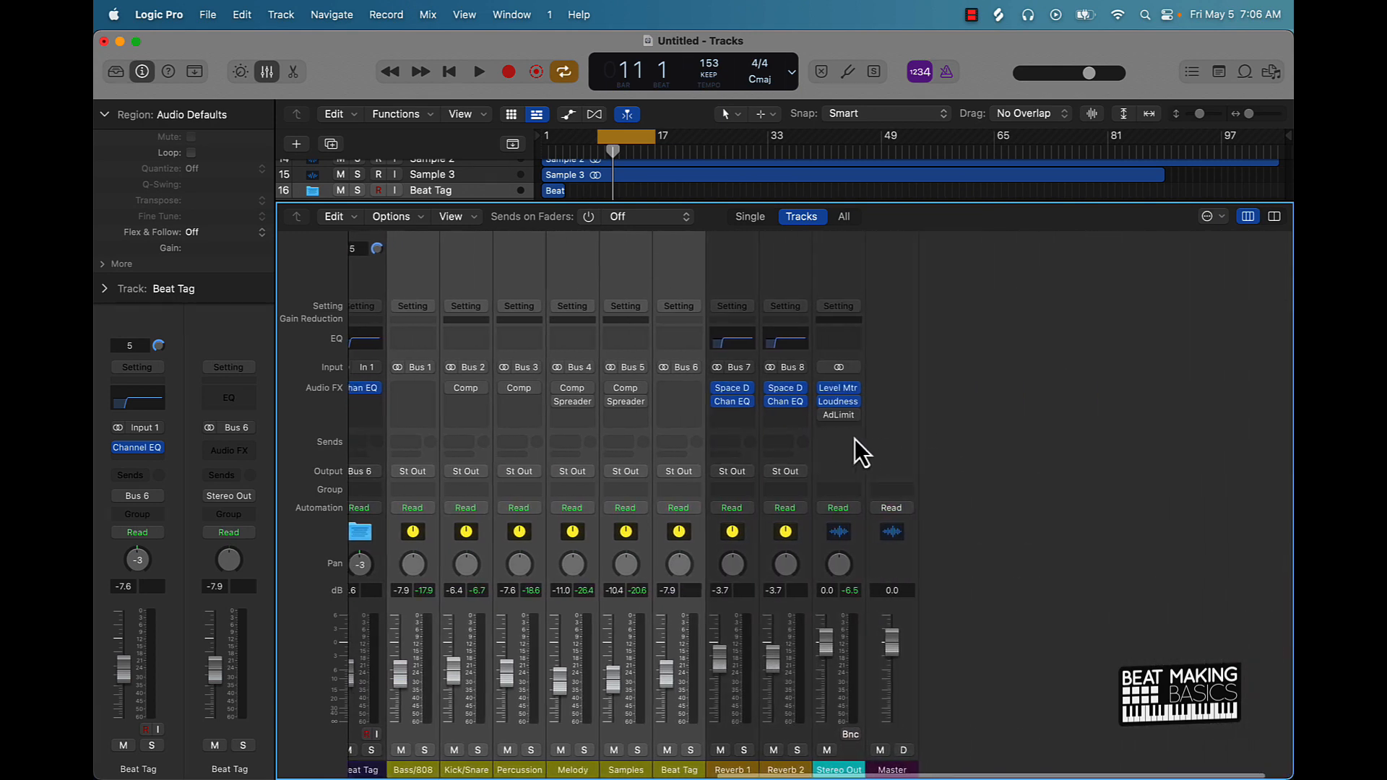
{"action": "scroll", "coordinate": [856, 439], "scroll_direction": "left", "scroll_amount": 10}
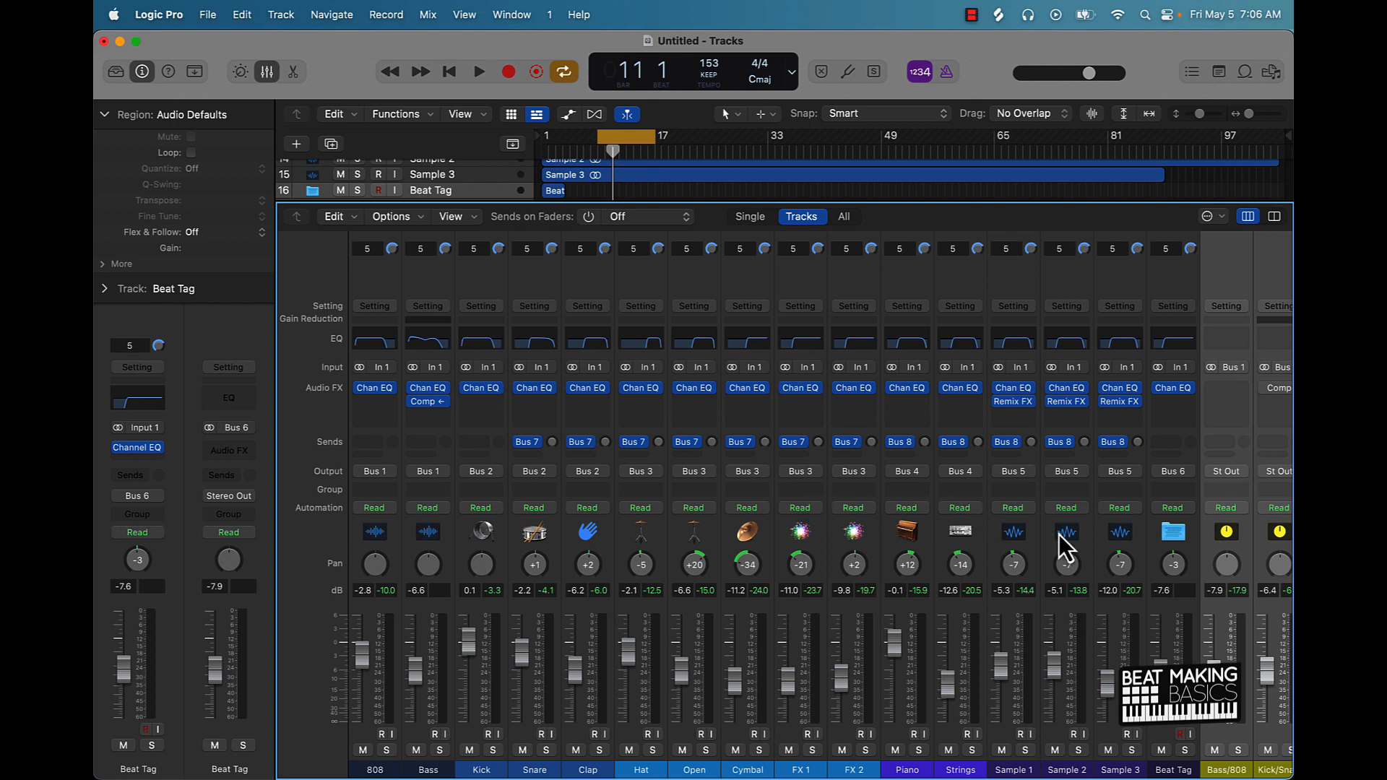
- Select the Sample 1, Sample 2 and Sample 3 strips and raise their Bus 8 sends together to -17.2 dB, checking in playback
{"action": "scroll", "coordinate": [913, 560], "scroll_direction": "right", "scroll_amount": 10}
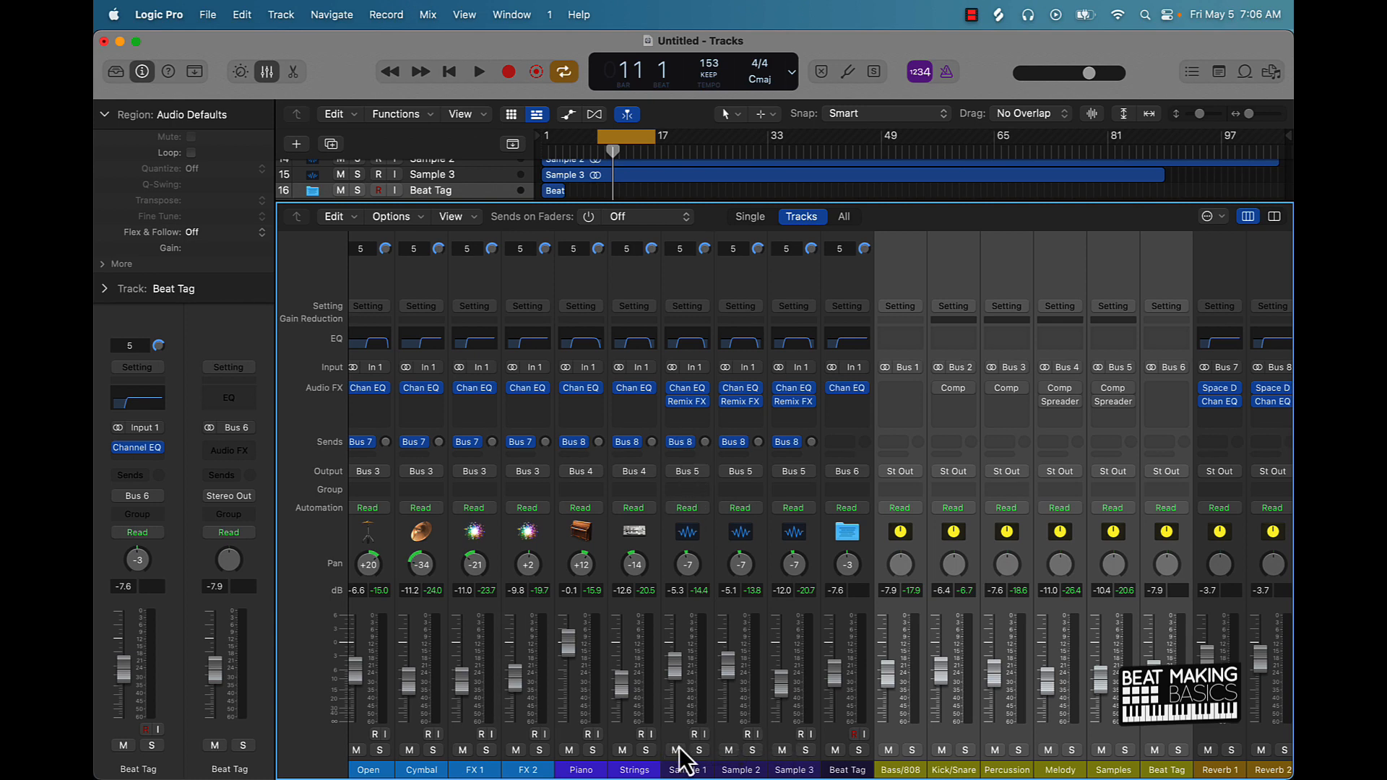
{"action": "left_click_drag", "start_coordinate": [678, 738], "coordinate": [789, 738]}
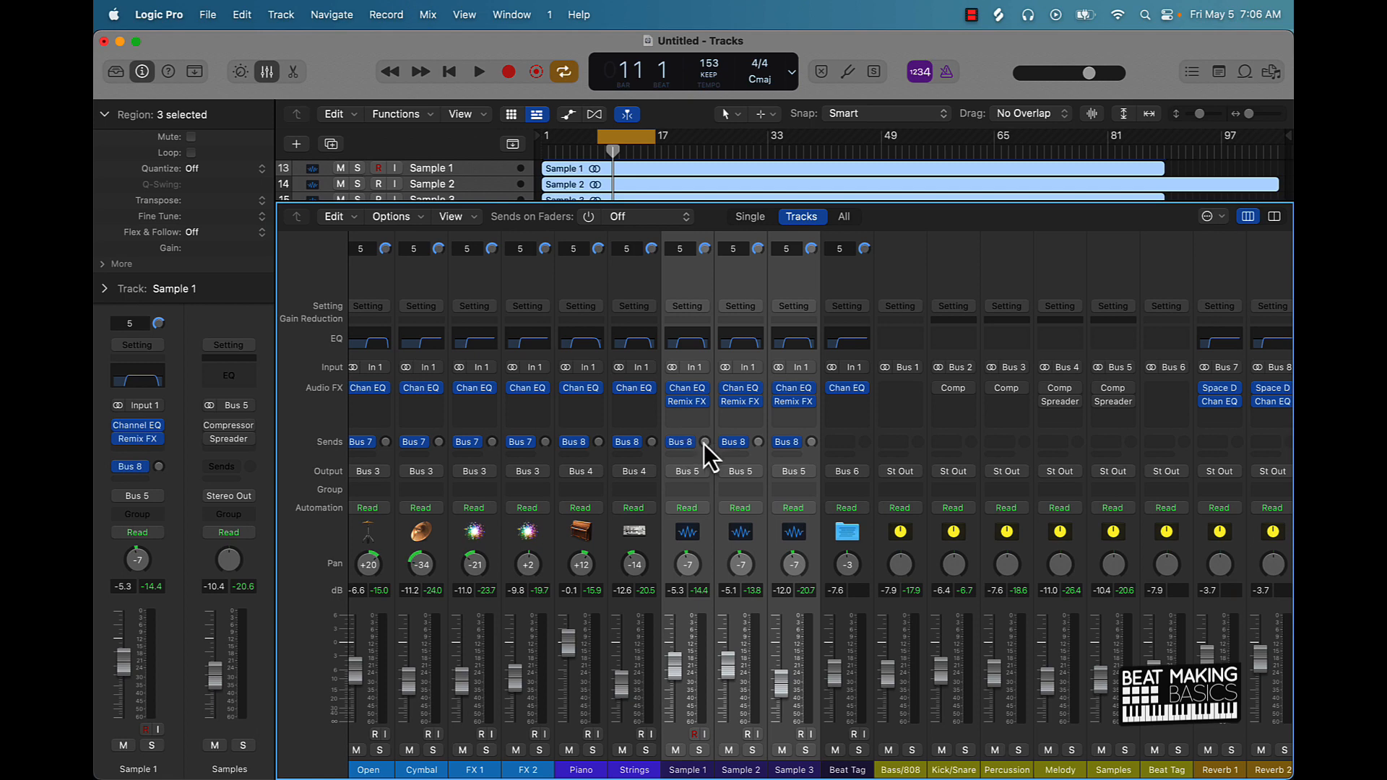
{"action": "left_click_drag", "start_coordinate": [701, 444], "coordinate": [701, 425]}
{"action": "key", "text": "space"}
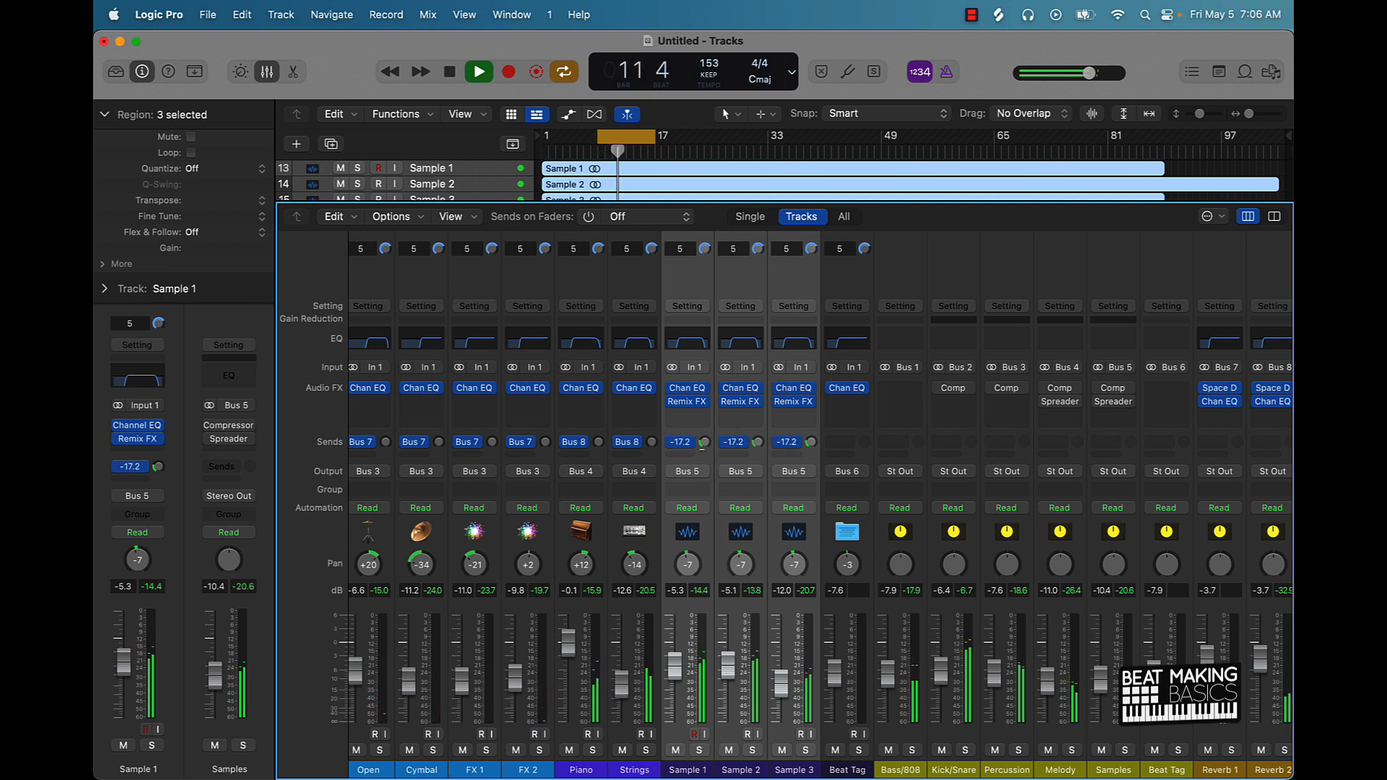
{"action": "key", "text": "space"}
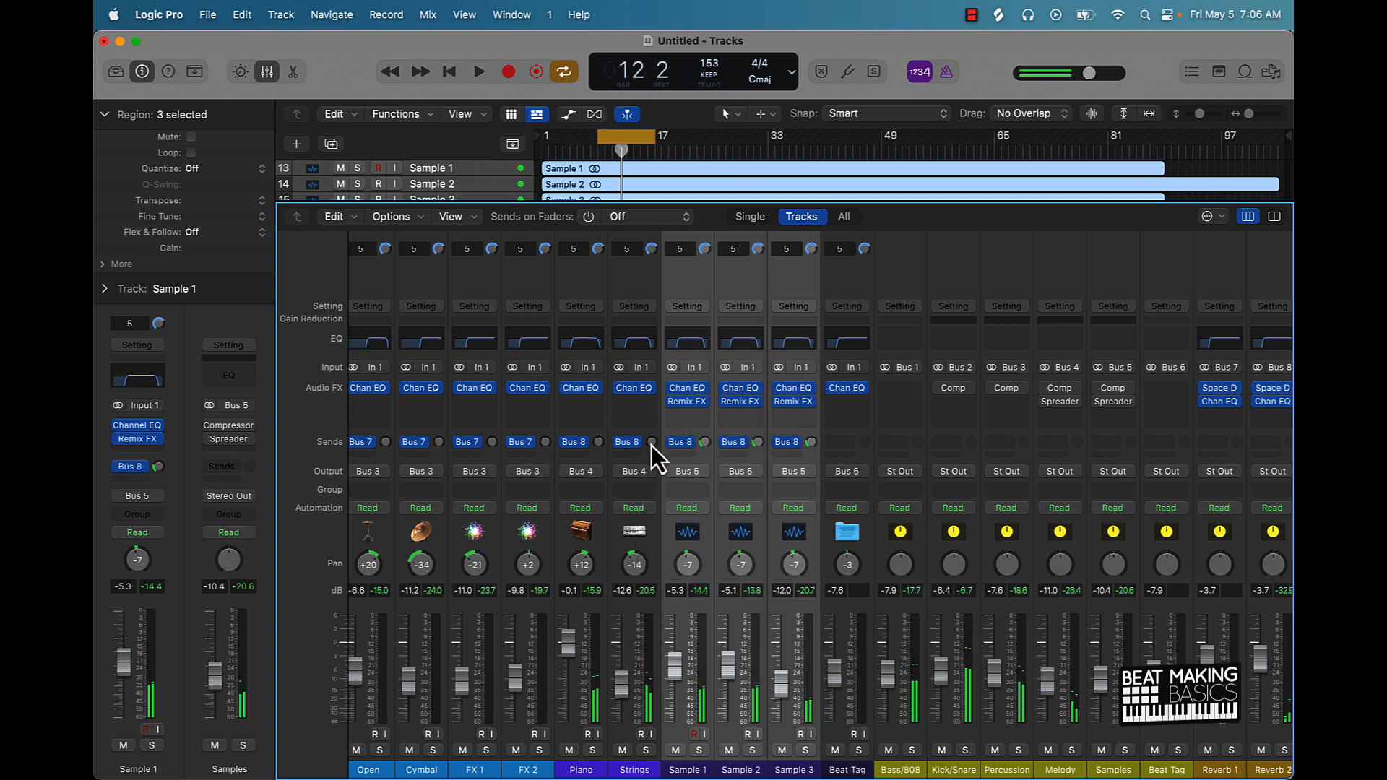
- Set the Strings track to -14.8 dB with pan at -6, and raise its Bus 8 send to -8.5 dB during playback
{"action": "left_click_drag", "start_coordinate": [652, 442], "coordinate": [652, 442]}
{"action": "key", "text": "space"}
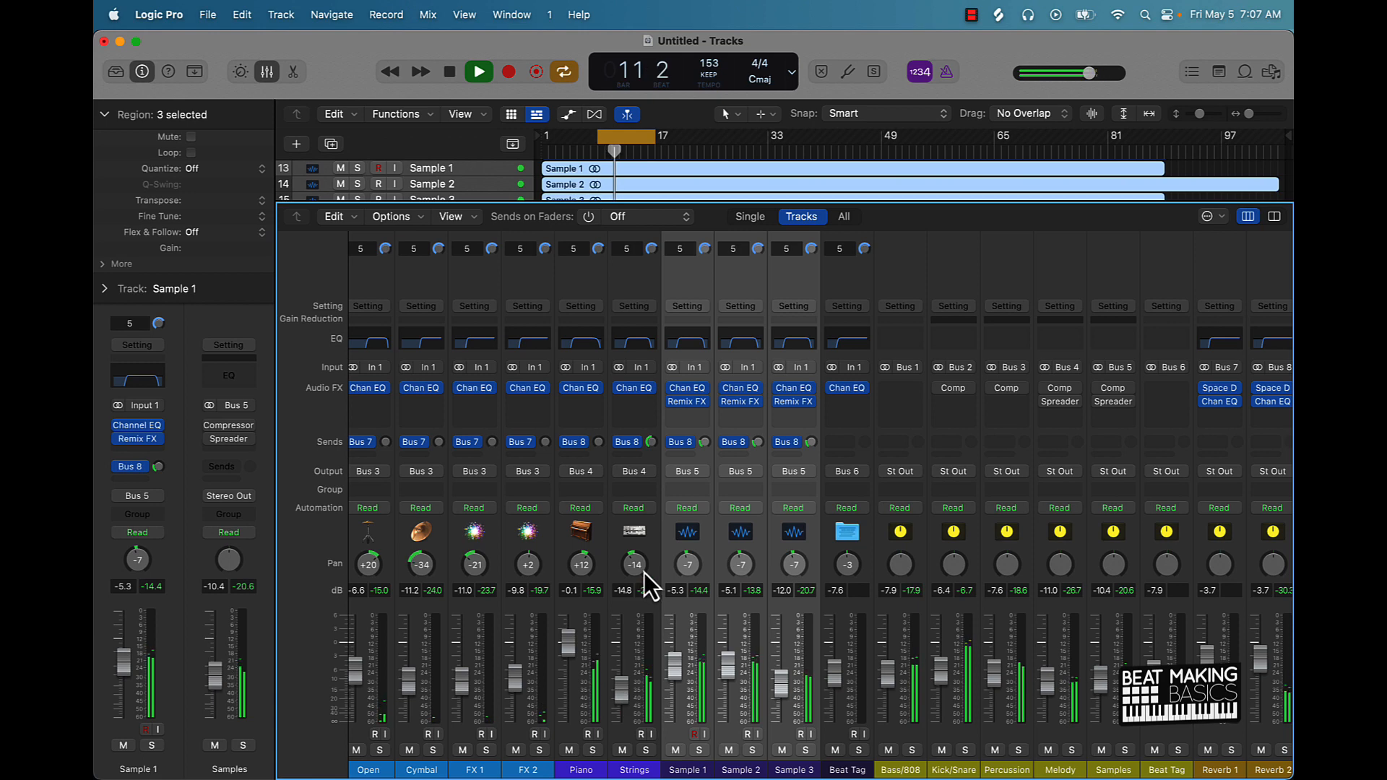
{"action": "left_click_drag", "start_coordinate": [643, 573], "coordinate": [644, 573]}
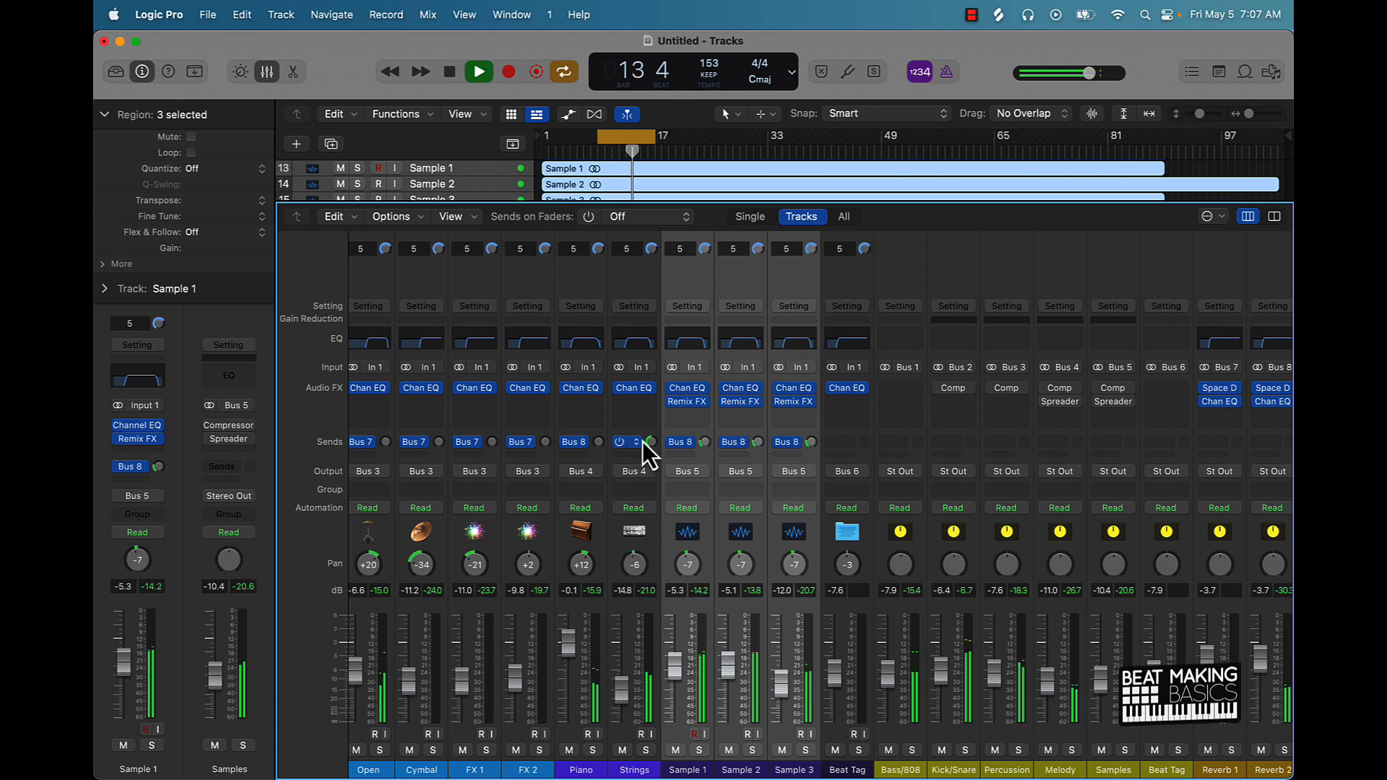
{"action": "left_click_drag", "start_coordinate": [648, 443], "coordinate": [647, 448]}
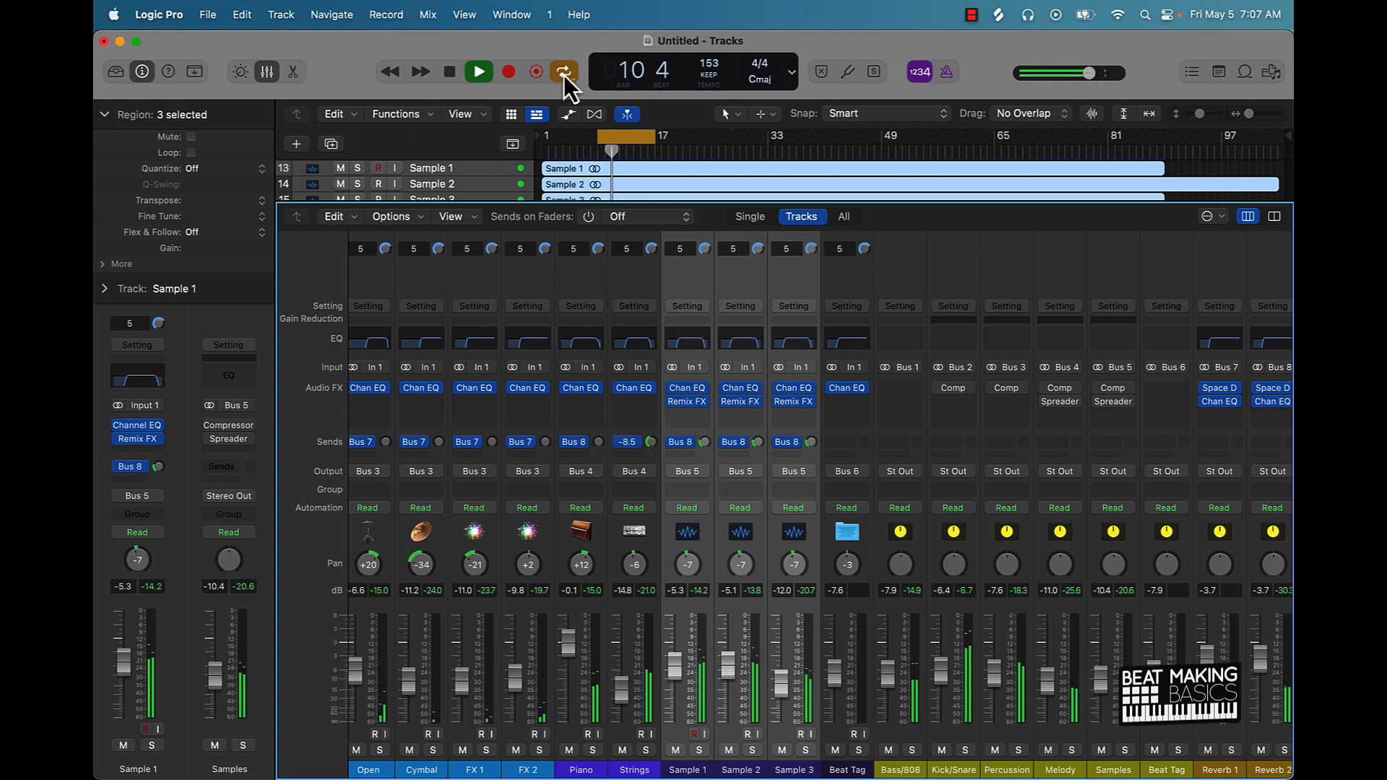
- Turn off the cycle range, pan the Hat track to +2 while the beat plays on, and stop playback
{"action": "left_click", "coordinate": [622, 137]}
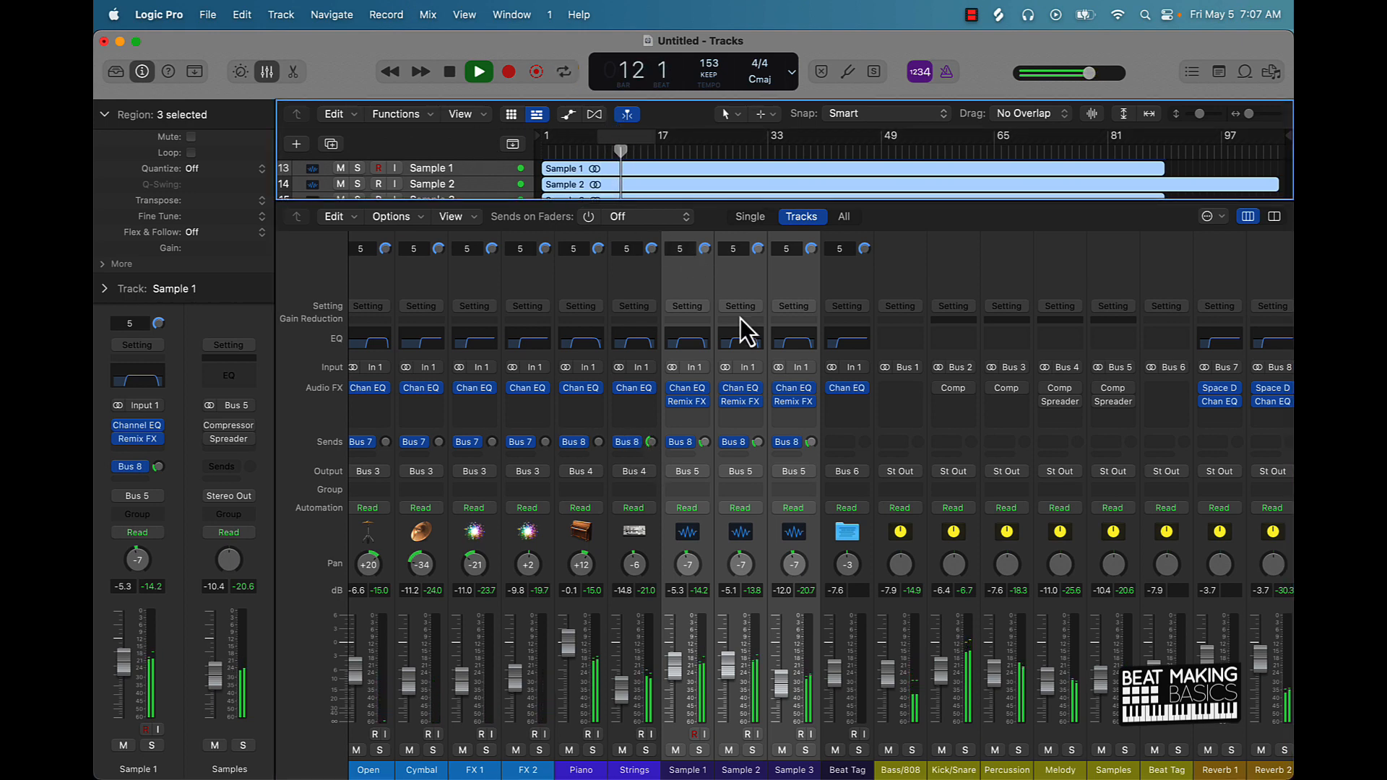
{"action": "scroll", "coordinate": [553, 509], "scroll_direction": "left", "scroll_amount": 4}
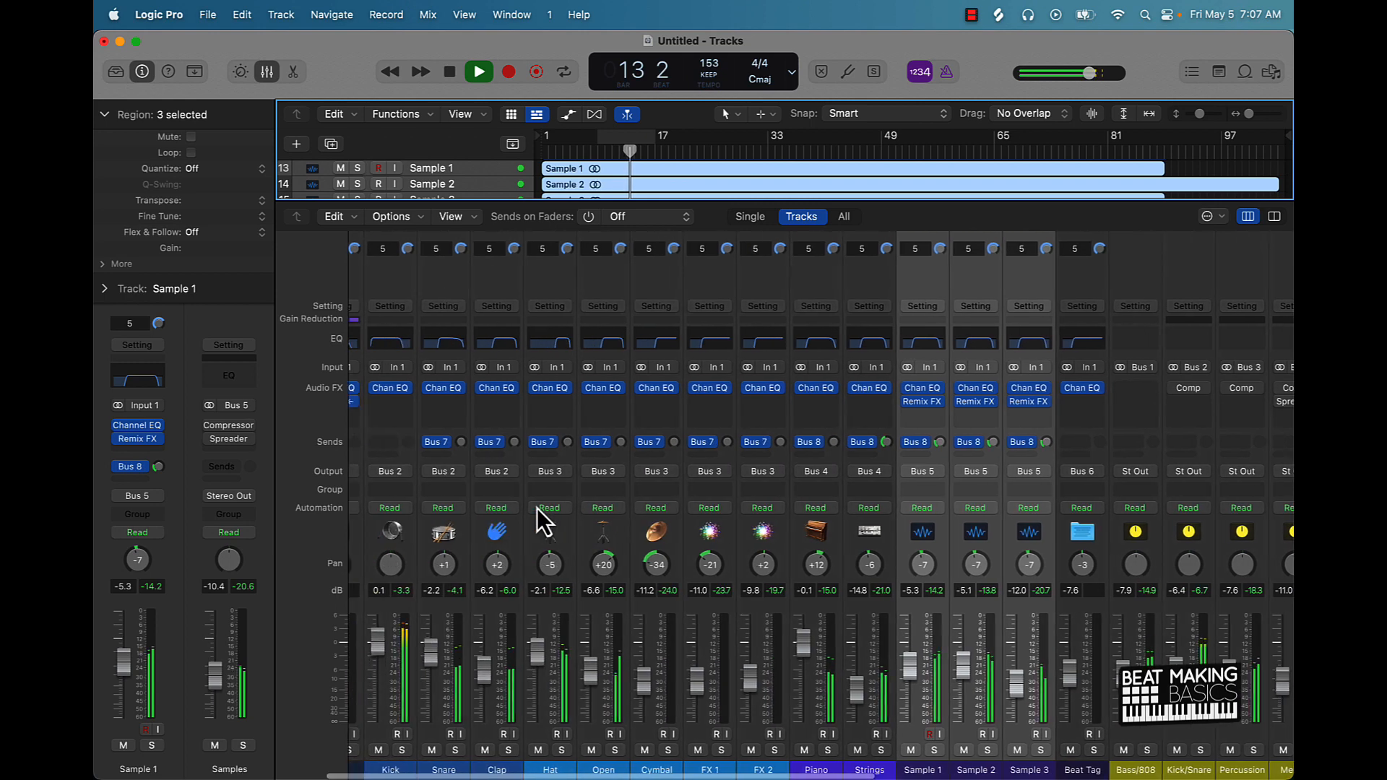
{"action": "scroll", "coordinate": [537, 509], "scroll_direction": "left", "scroll_amount": 3}
{"action": "left_click_drag", "start_coordinate": [630, 562], "coordinate": [631, 557]}
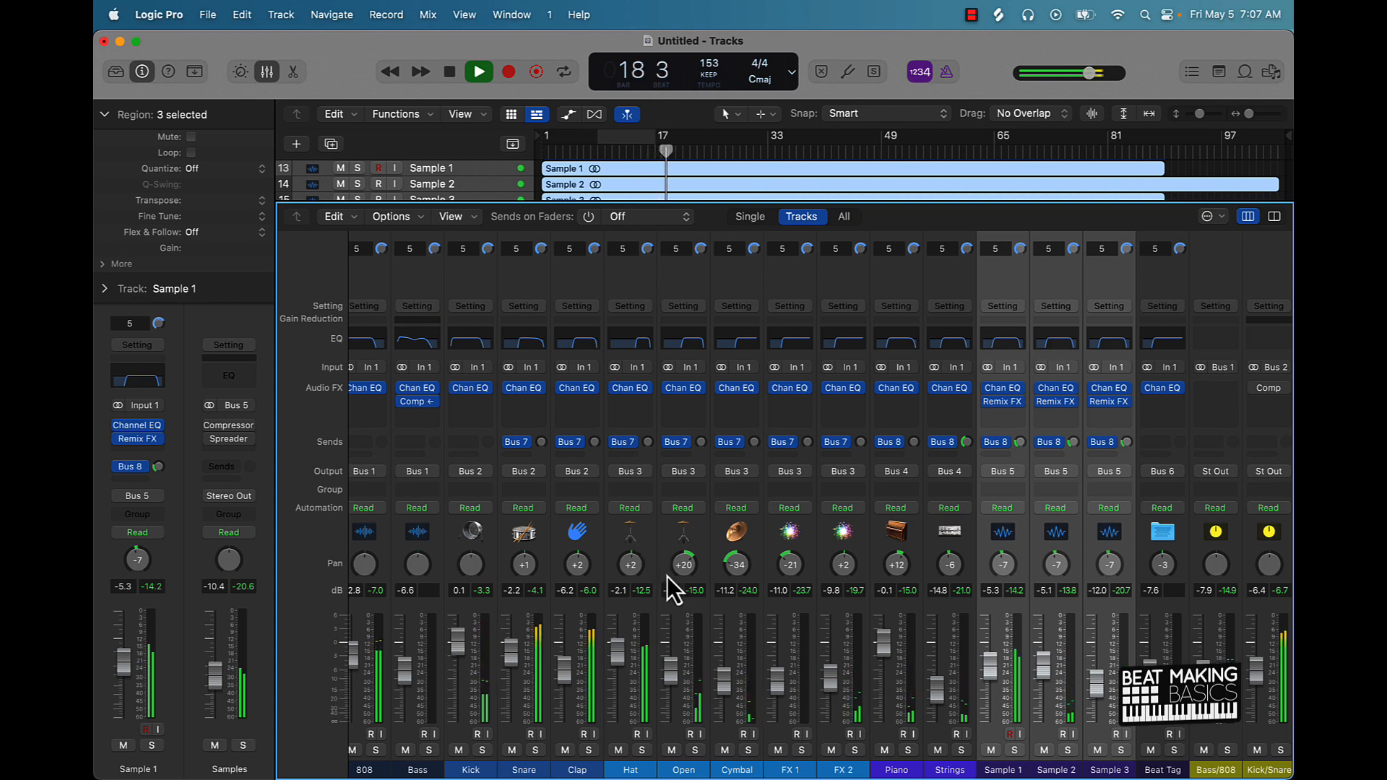
{"action": "scroll", "coordinate": [469, 640], "scroll_direction": "left", "scroll_amount": 2}
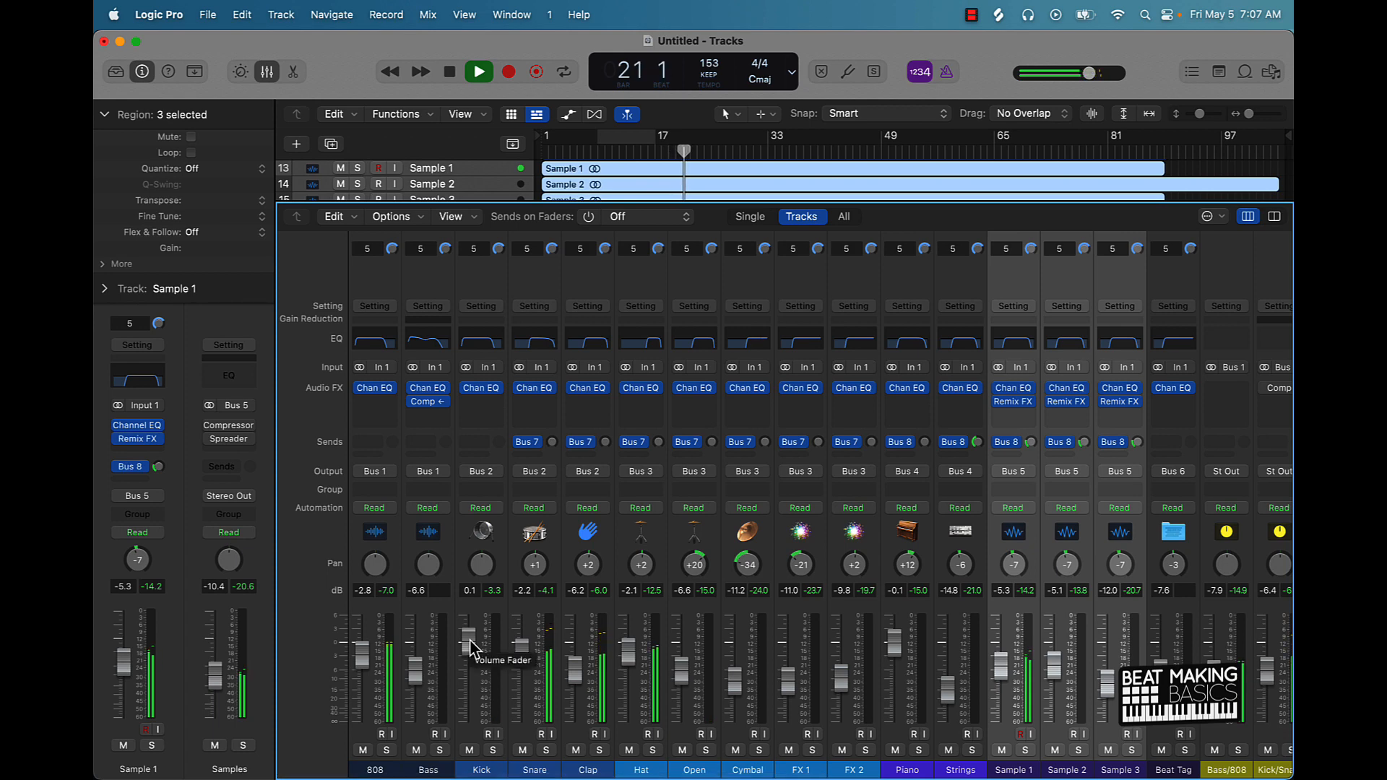
{"action": "key", "text": "space"}
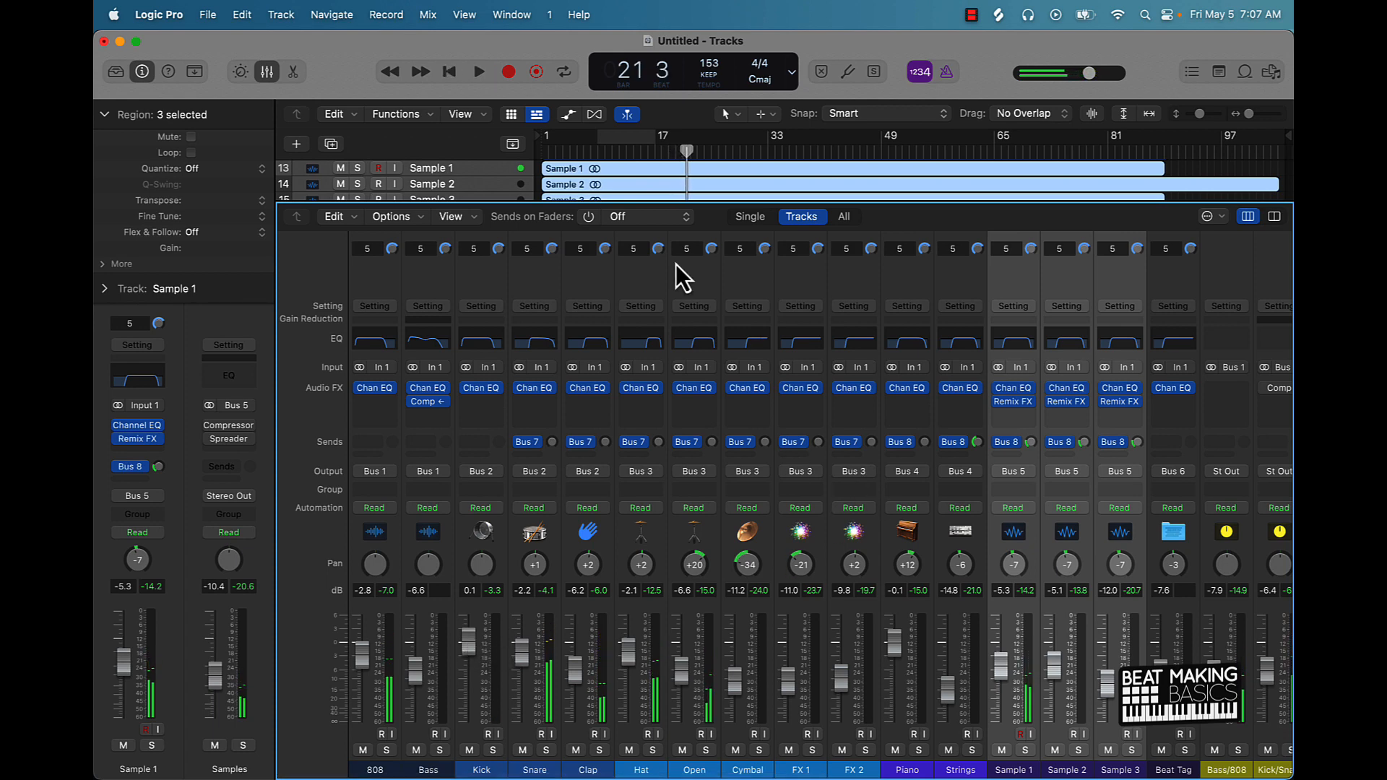
- Examine the Channel EQ curves on the 808, Bass and Kick tracks one after another, closing each plug-in window
{"action": "left_click", "coordinate": [1190, 169]}
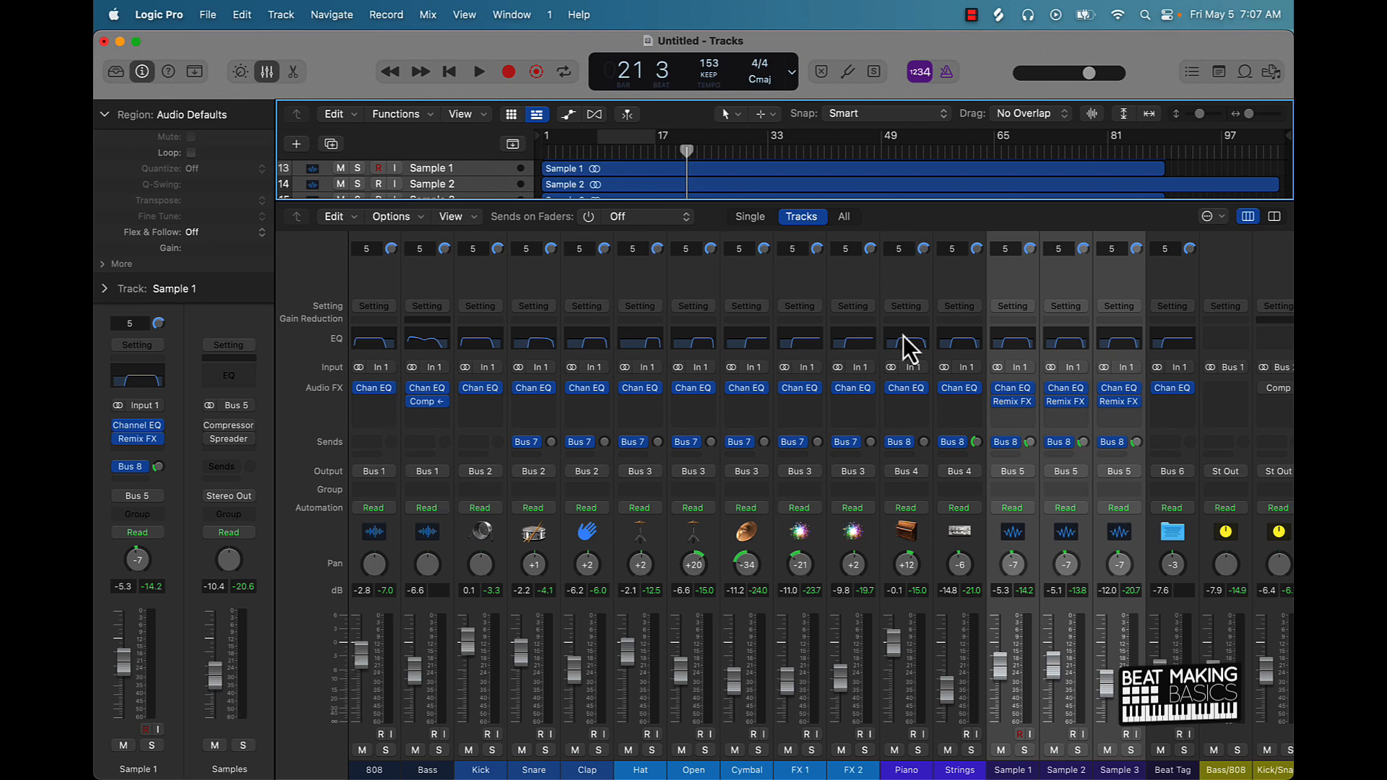
{"action": "left_click", "coordinate": [373, 342]}
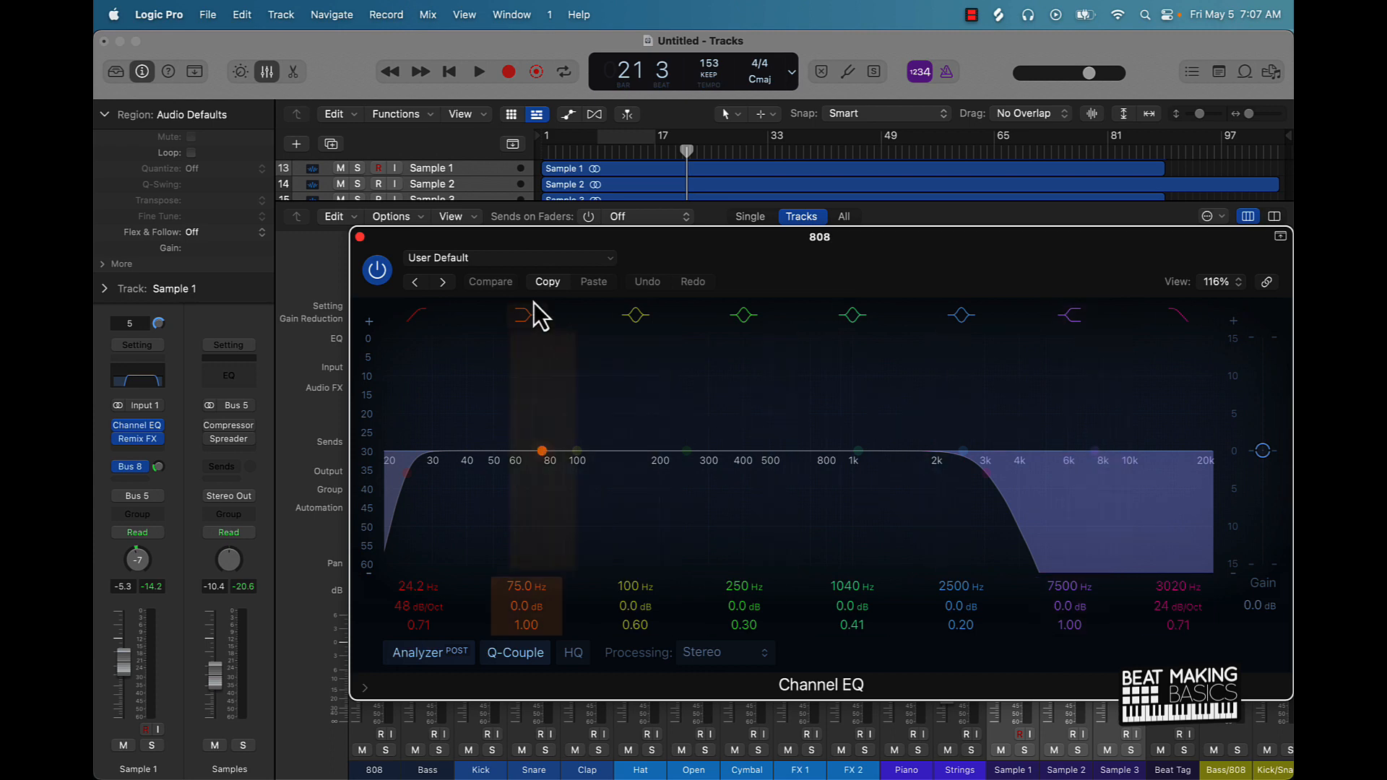
{"action": "left_click", "coordinate": [360, 237]}
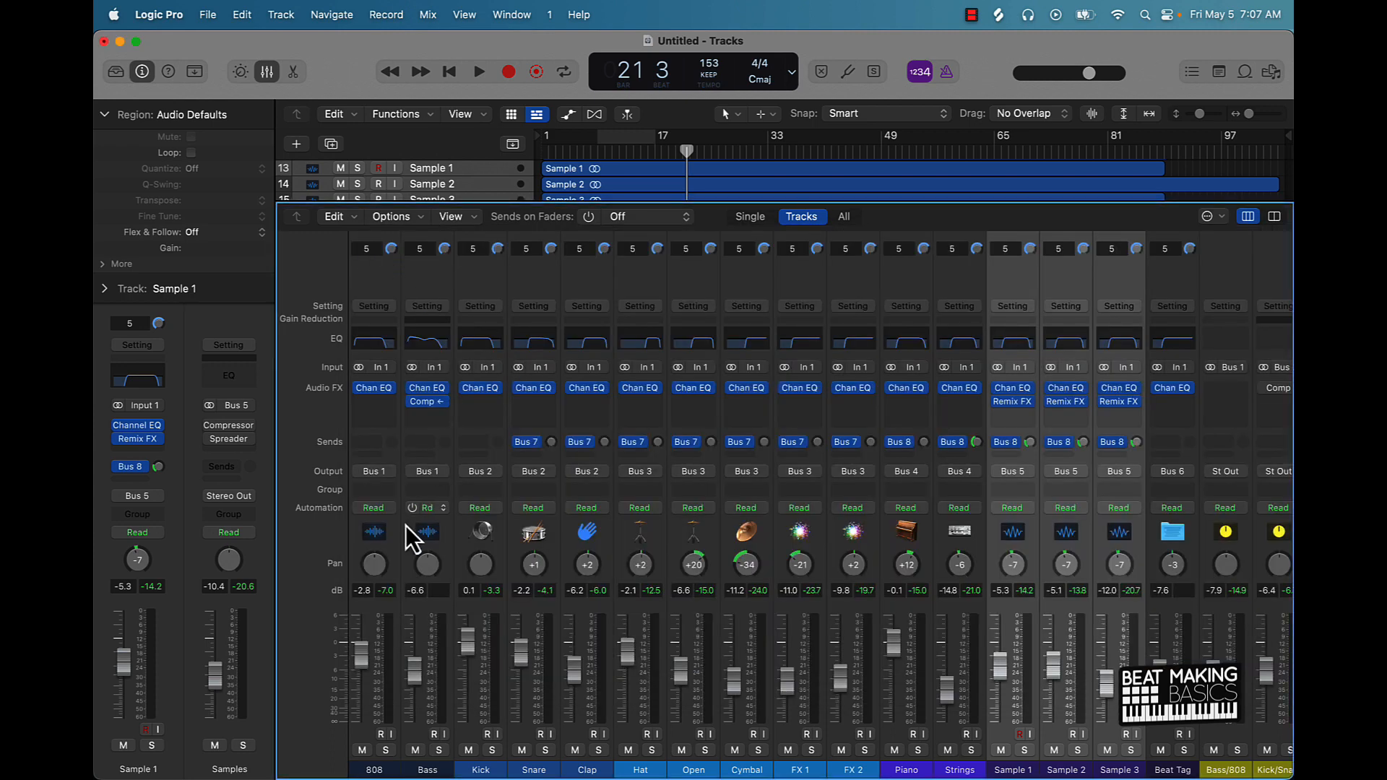
{"action": "left_click", "coordinate": [415, 586]}
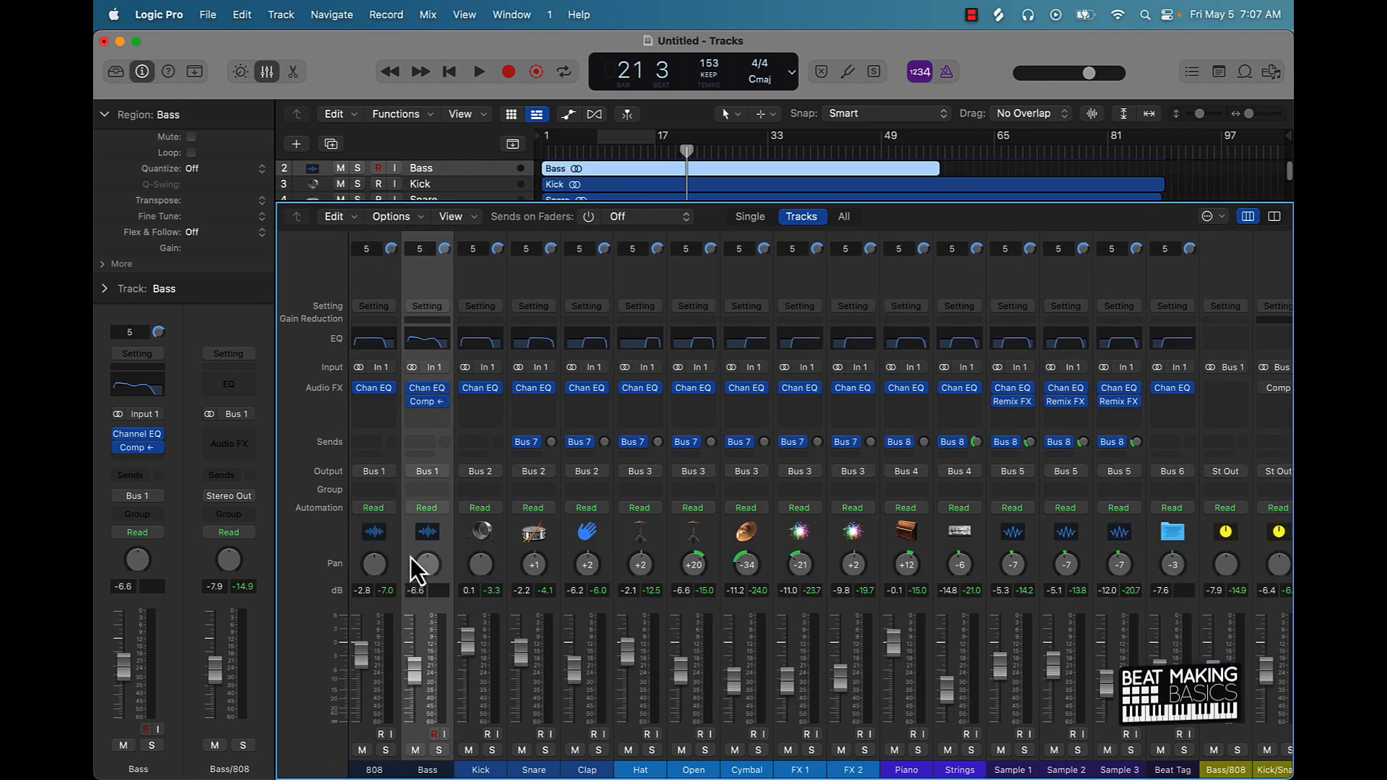
{"action": "left_click", "coordinate": [428, 339]}
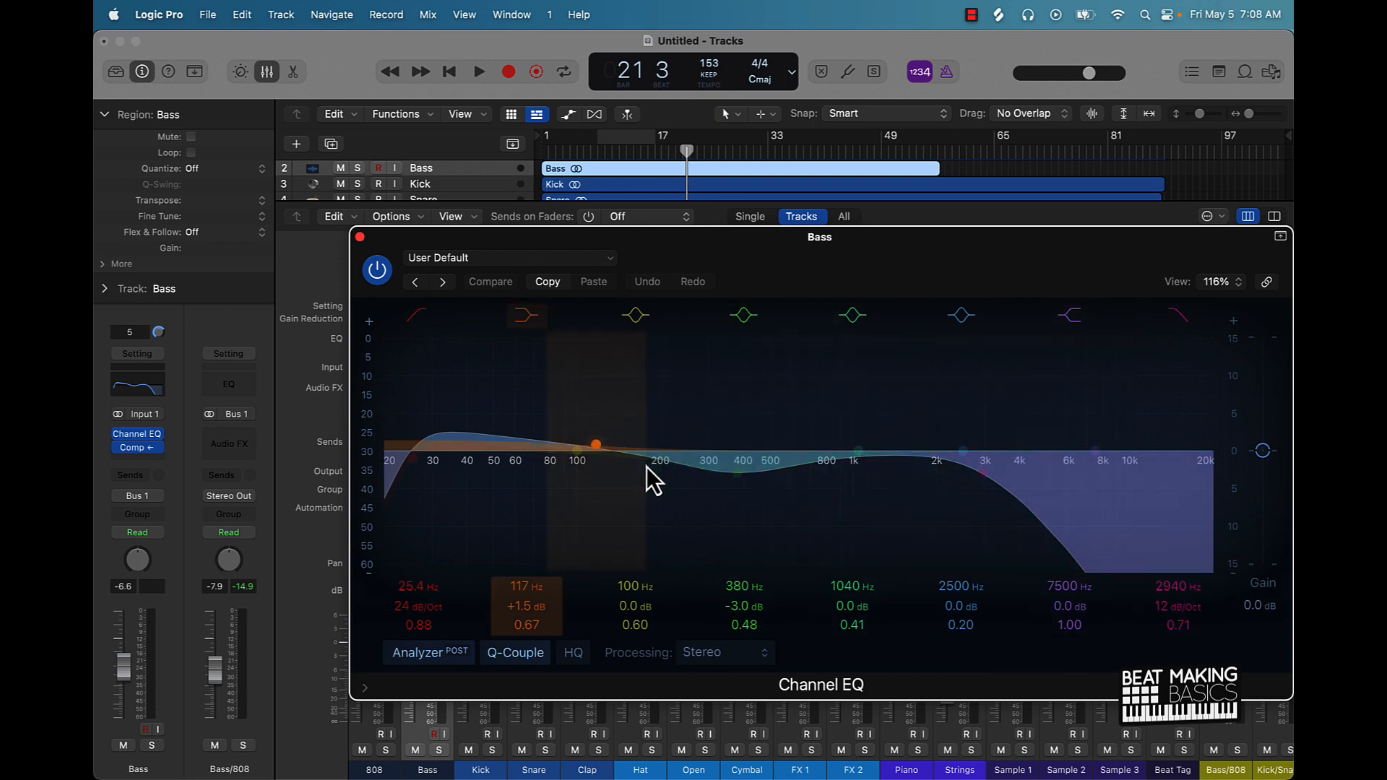
{"action": "left_click", "coordinate": [360, 237]}
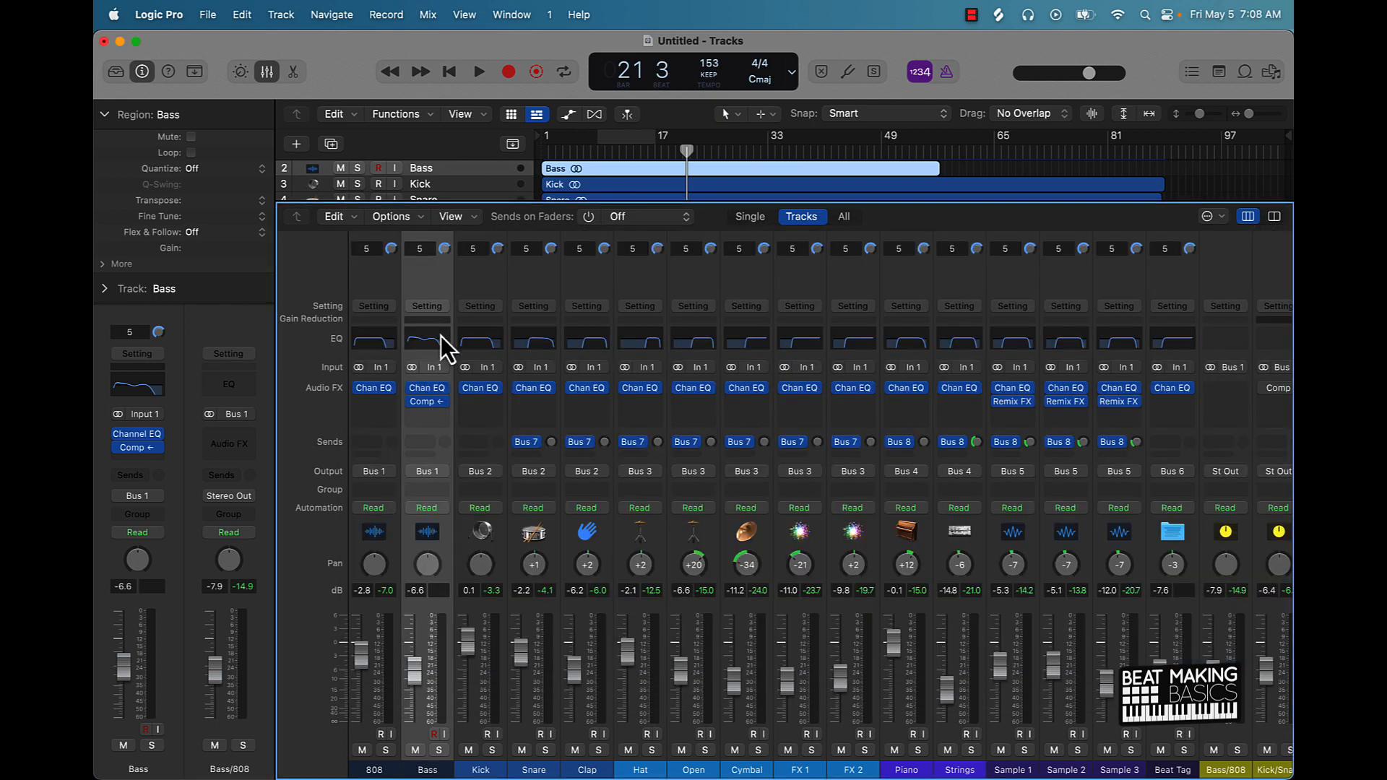
{"action": "double_click", "coordinate": [471, 341]}
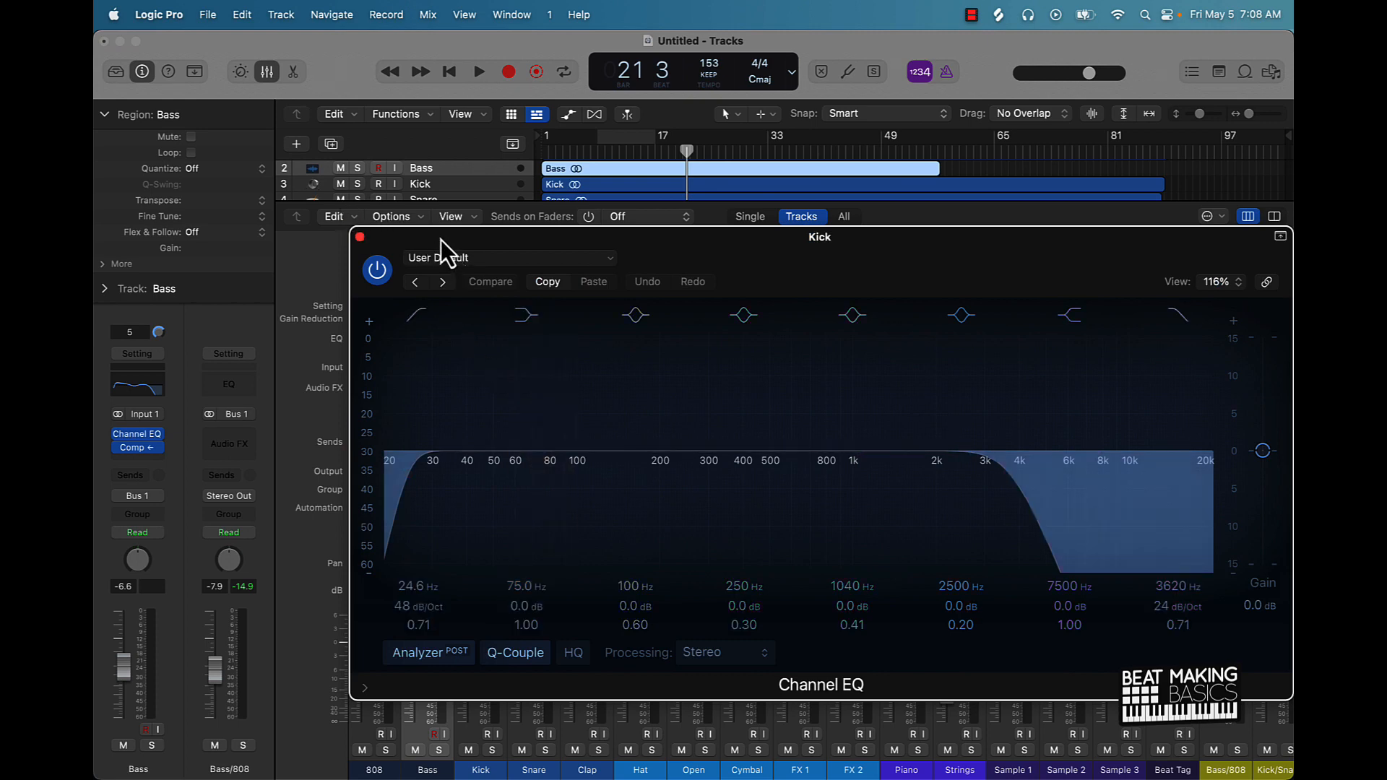
{"action": "left_click_drag", "start_coordinate": [440, 240], "coordinate": [384, 215]}
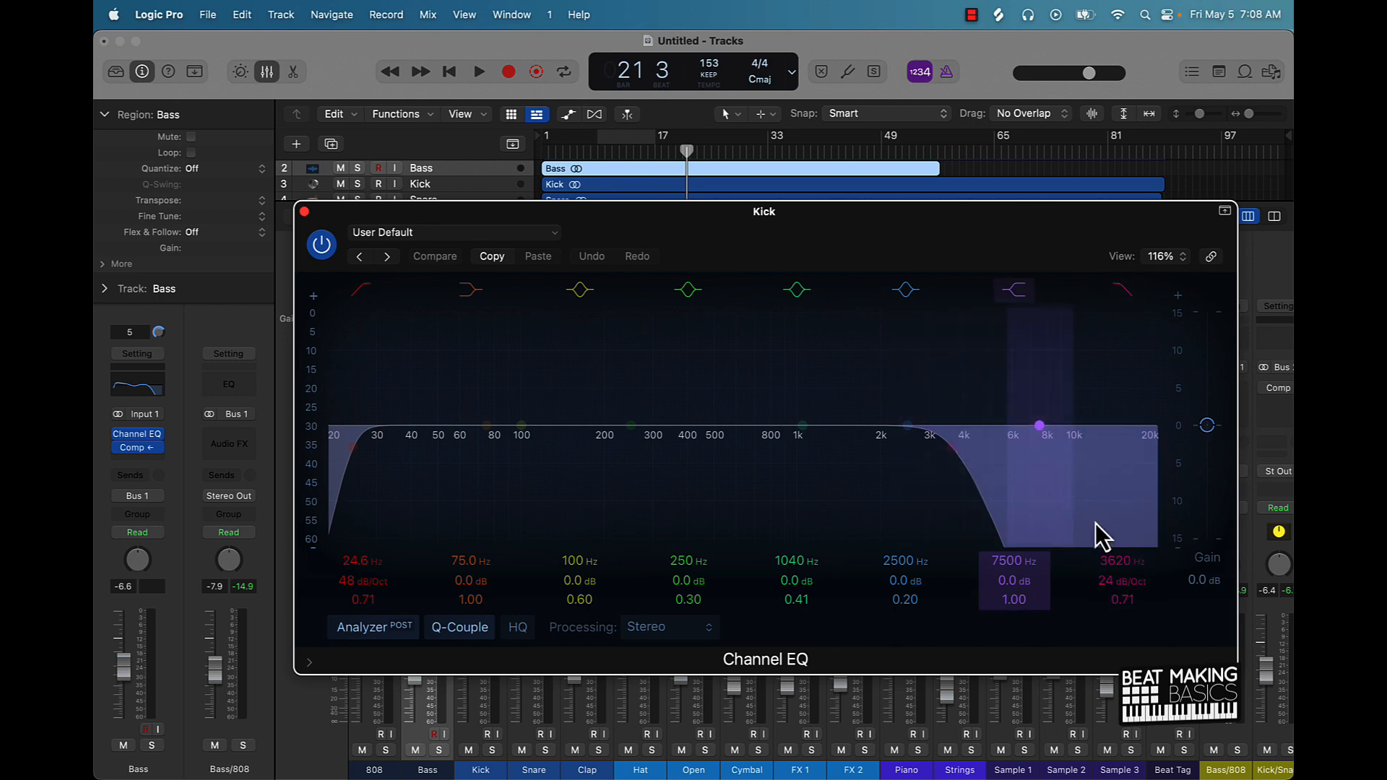
{"action": "left_click", "coordinate": [304, 212]}
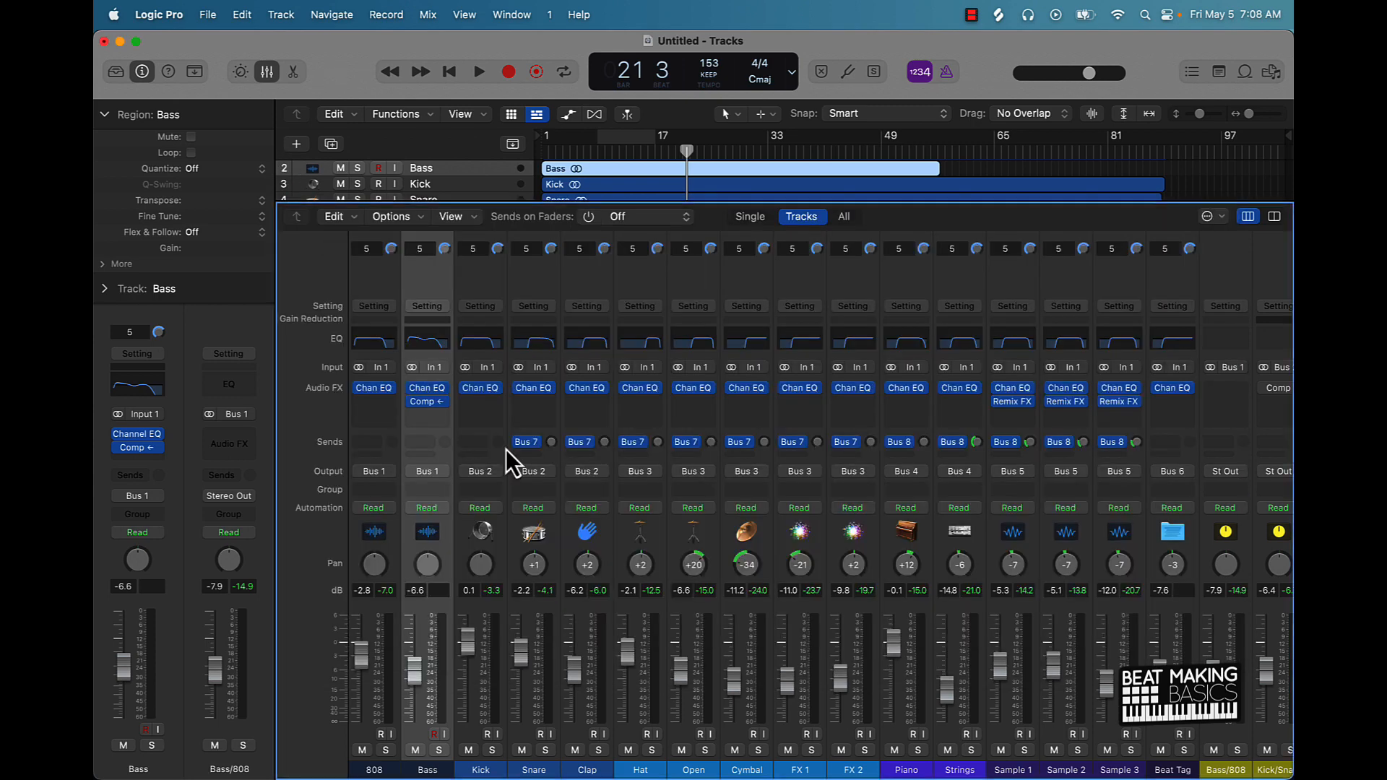
- Examine the Channel EQ filter settings on the Snare, Clap and Hat tracks, closing each plug-in window
{"action": "double_click", "coordinate": [526, 341]}
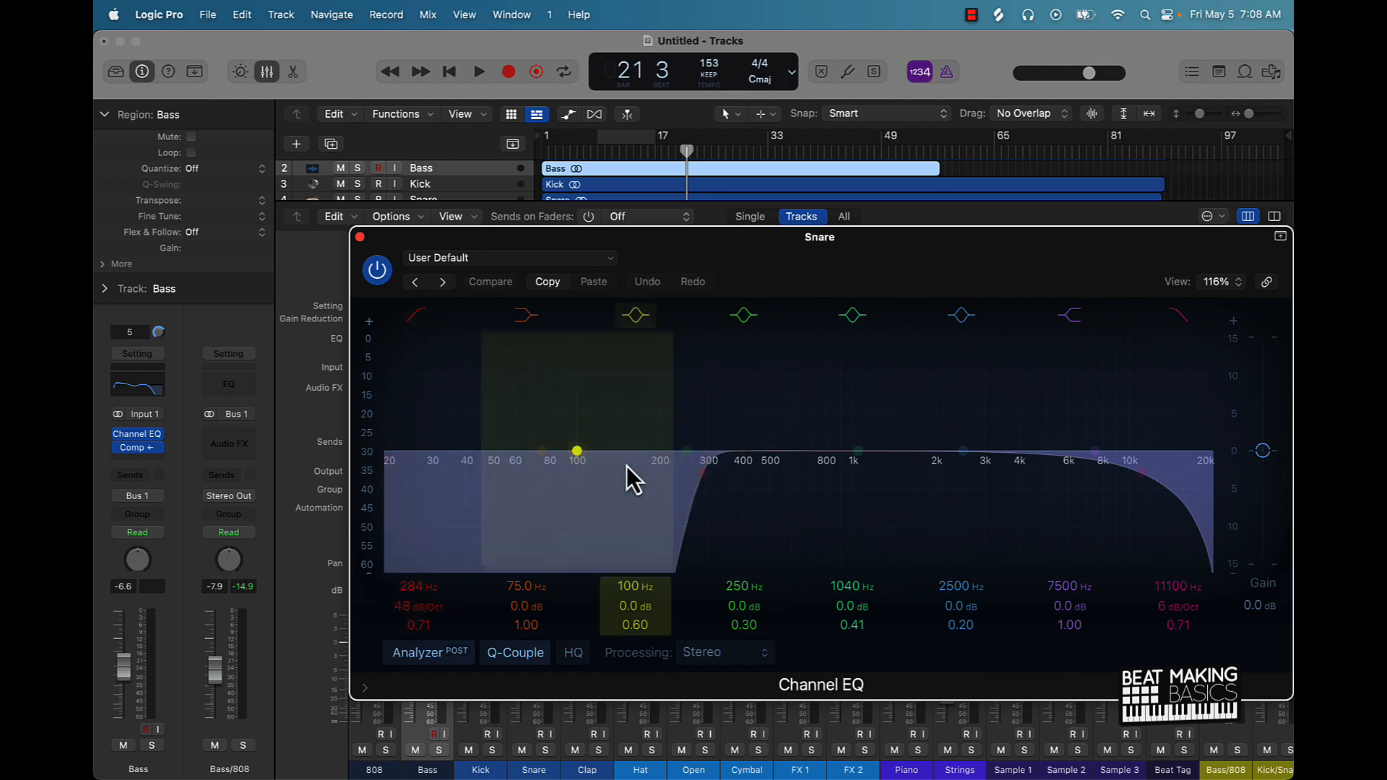
{"action": "left_click", "coordinate": [360, 237]}
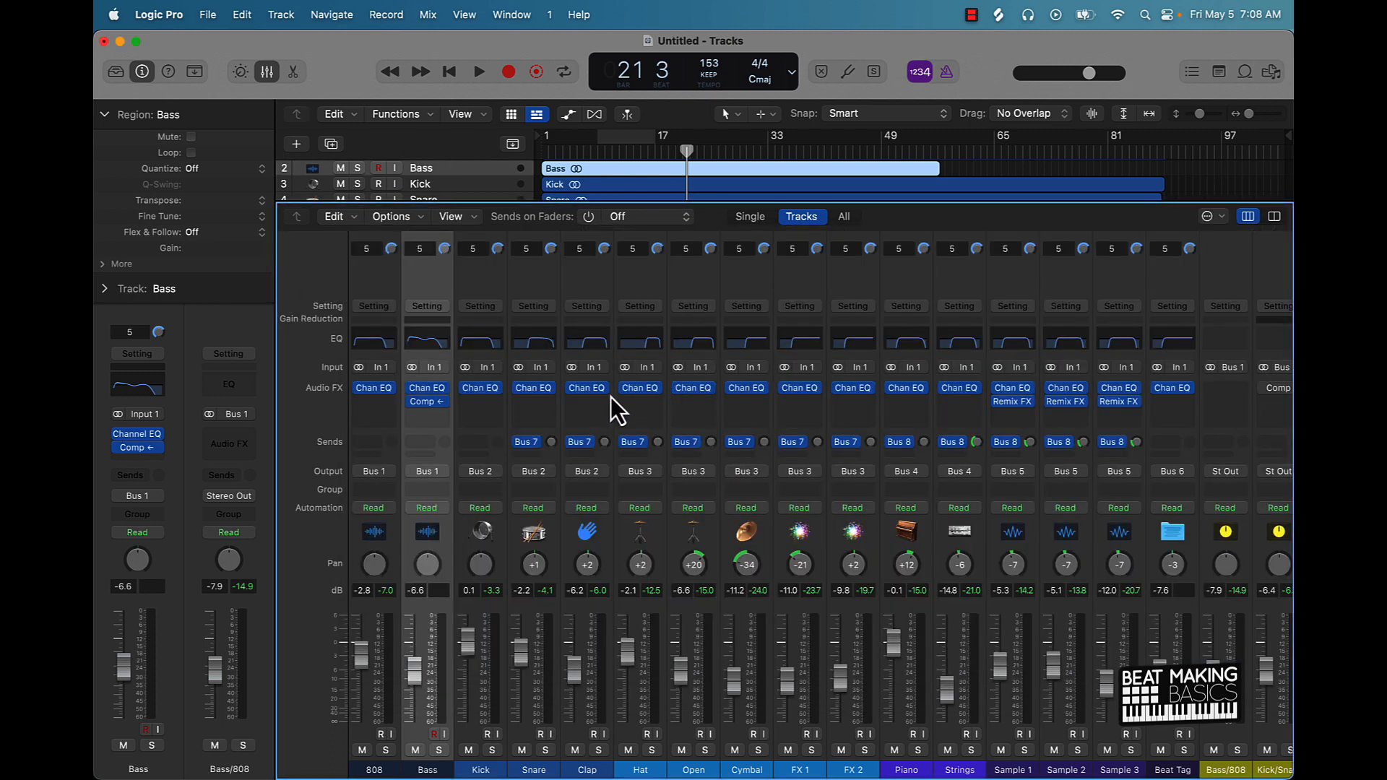
{"action": "left_click", "coordinate": [584, 349]}
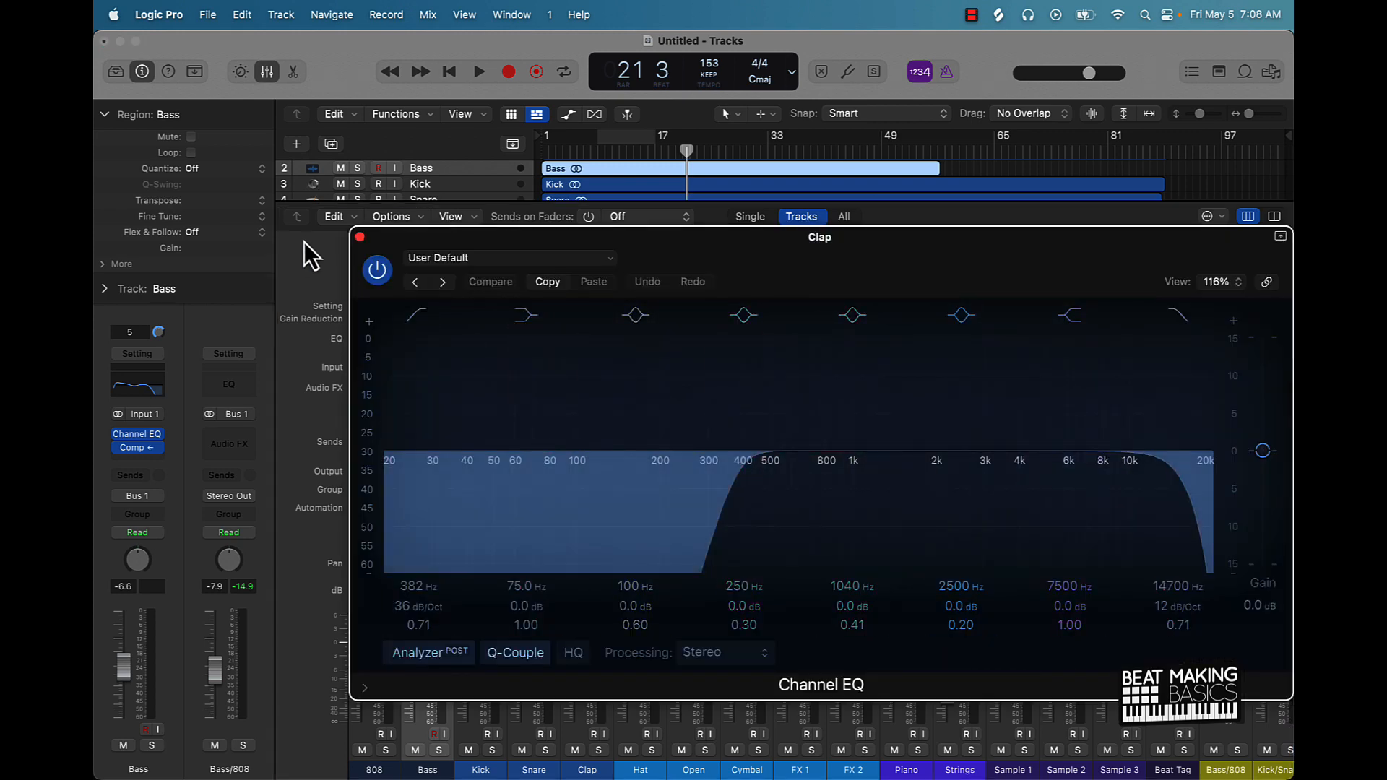
{"action": "left_click", "coordinate": [359, 237]}
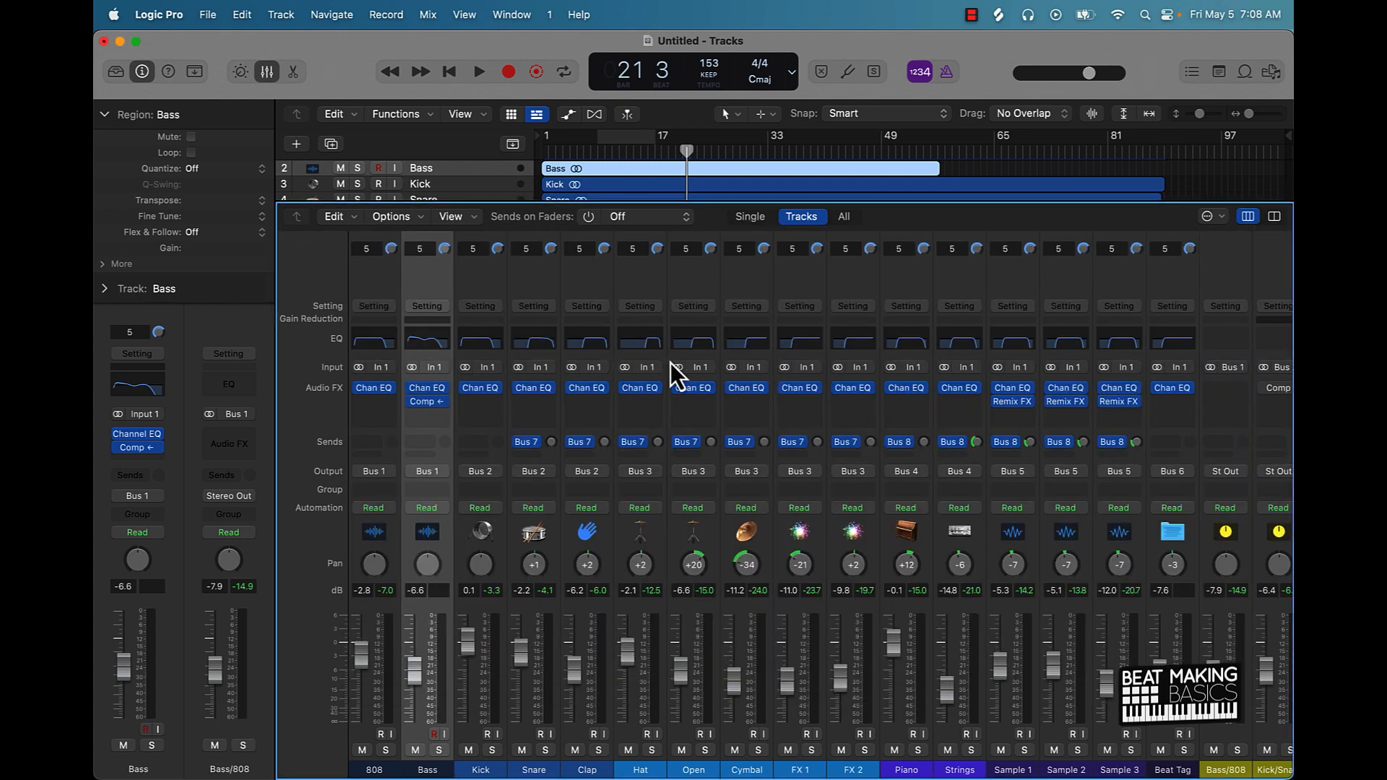
{"action": "left_click", "coordinate": [645, 345]}
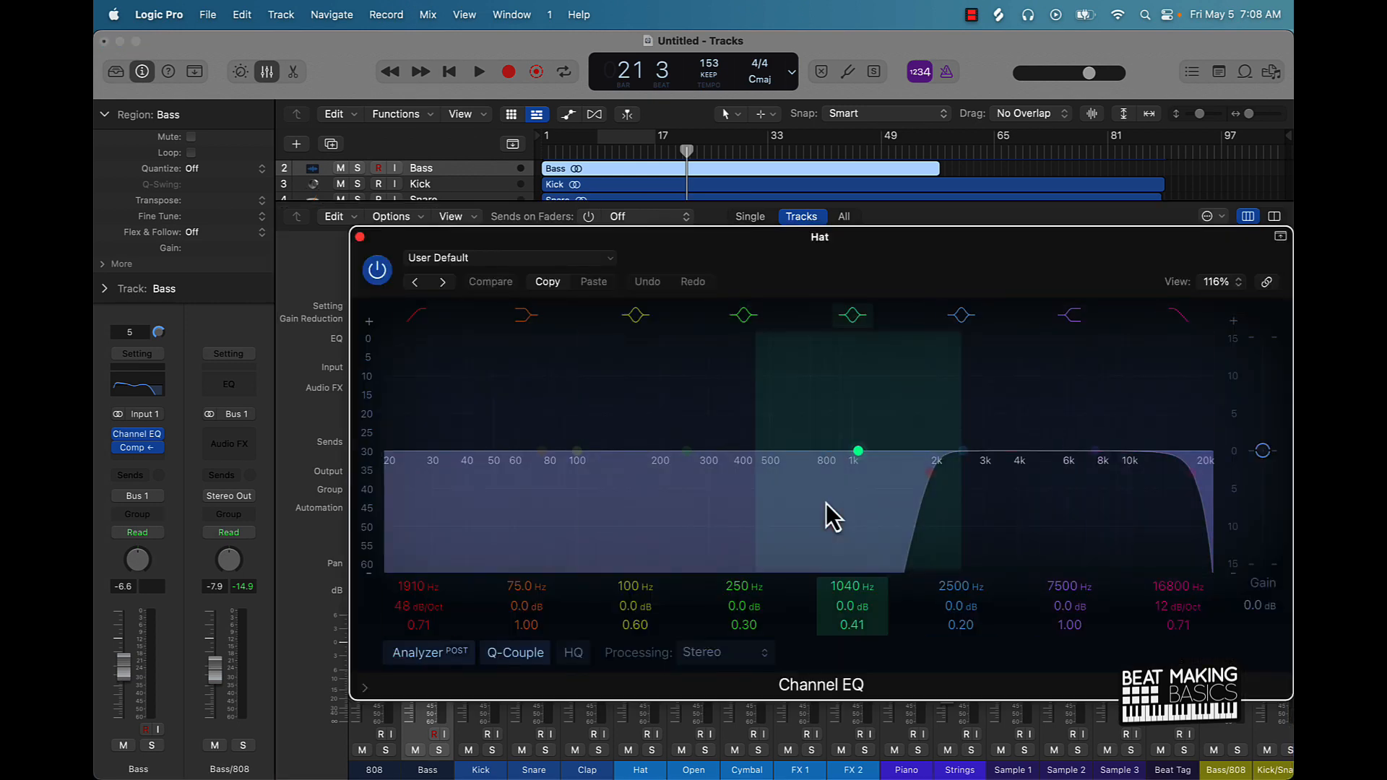
{"action": "left_click", "coordinate": [359, 237]}
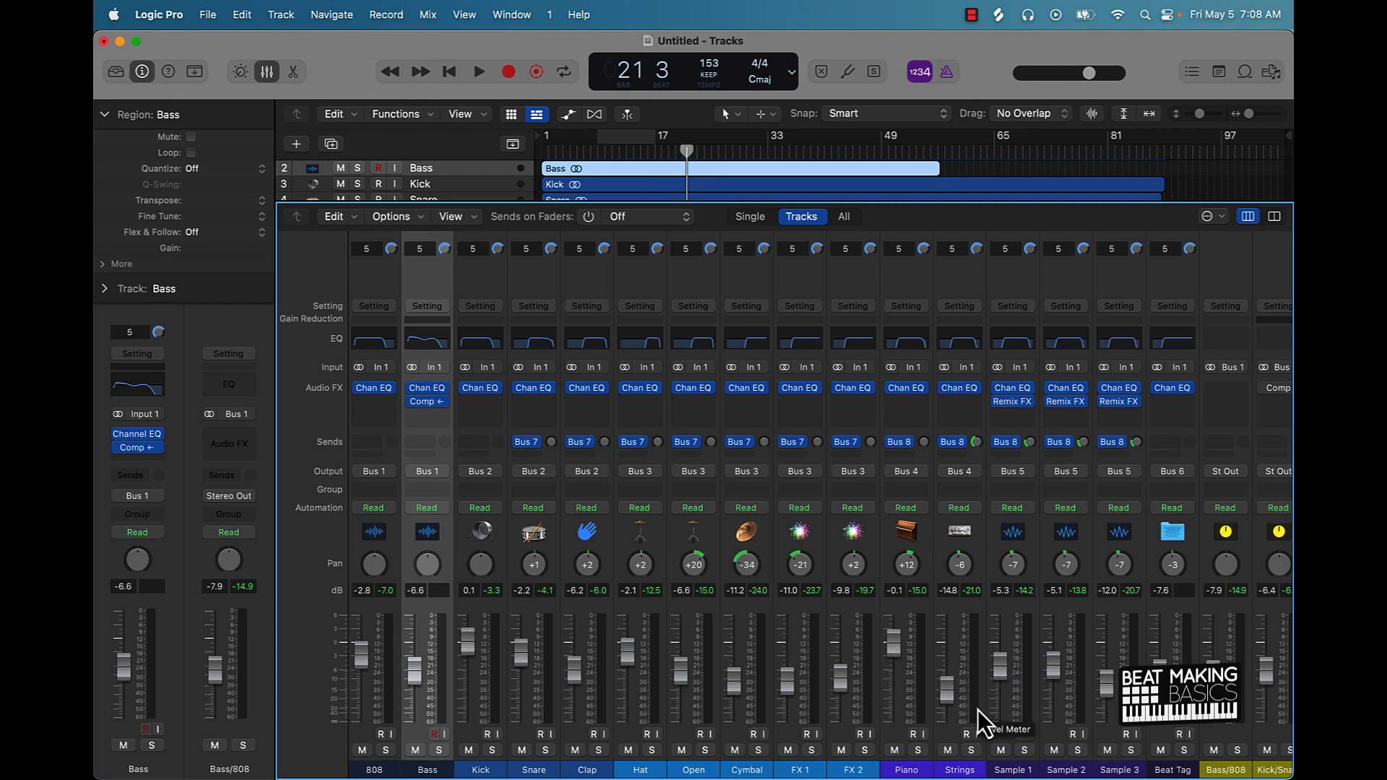
- Insert the Waves Nx Ocean Way Nashville (s) plug-in in the free Audio FX slot of the Stereo Out channel
{"action": "scroll", "coordinate": [978, 709], "scroll_direction": "right", "scroll_amount": 10}
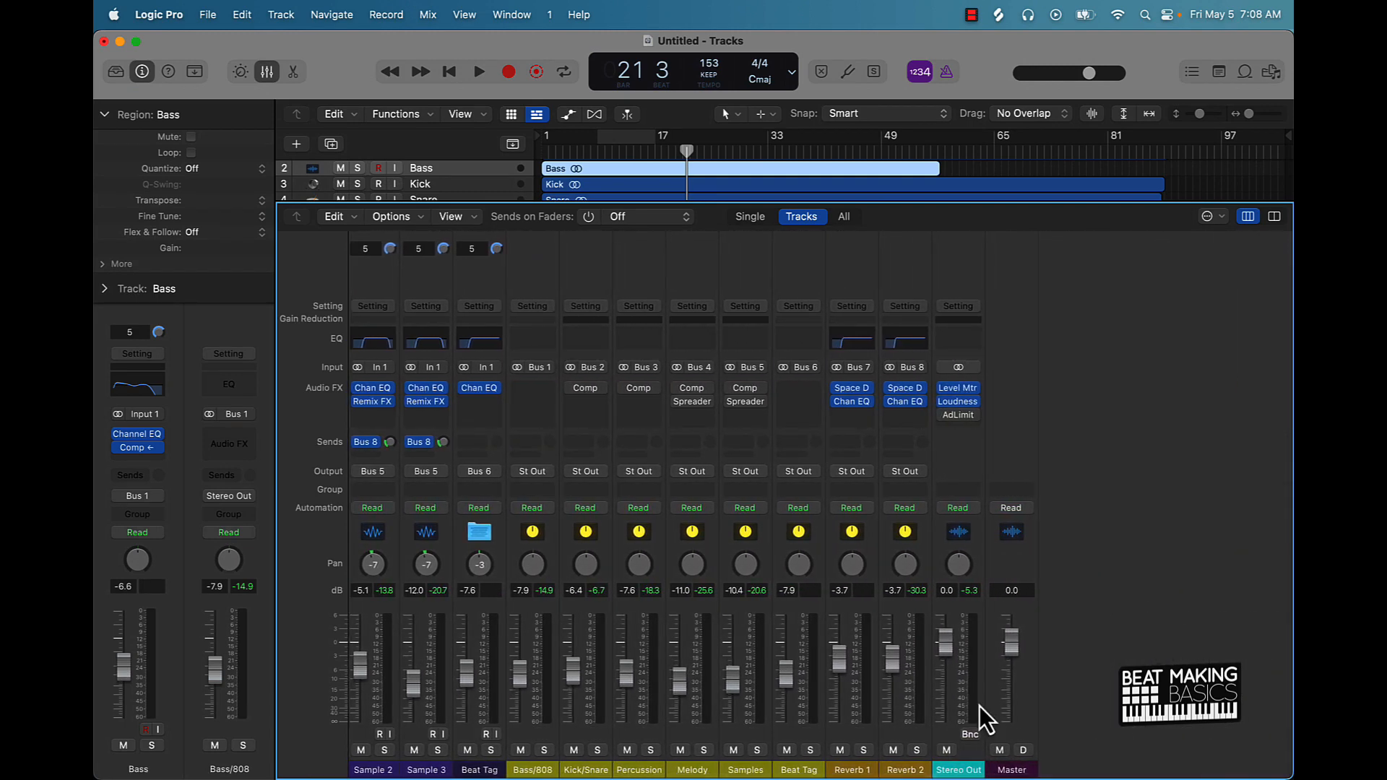
{"action": "scroll", "coordinate": [830, 626], "scroll_direction": "left", "scroll_amount": 10}
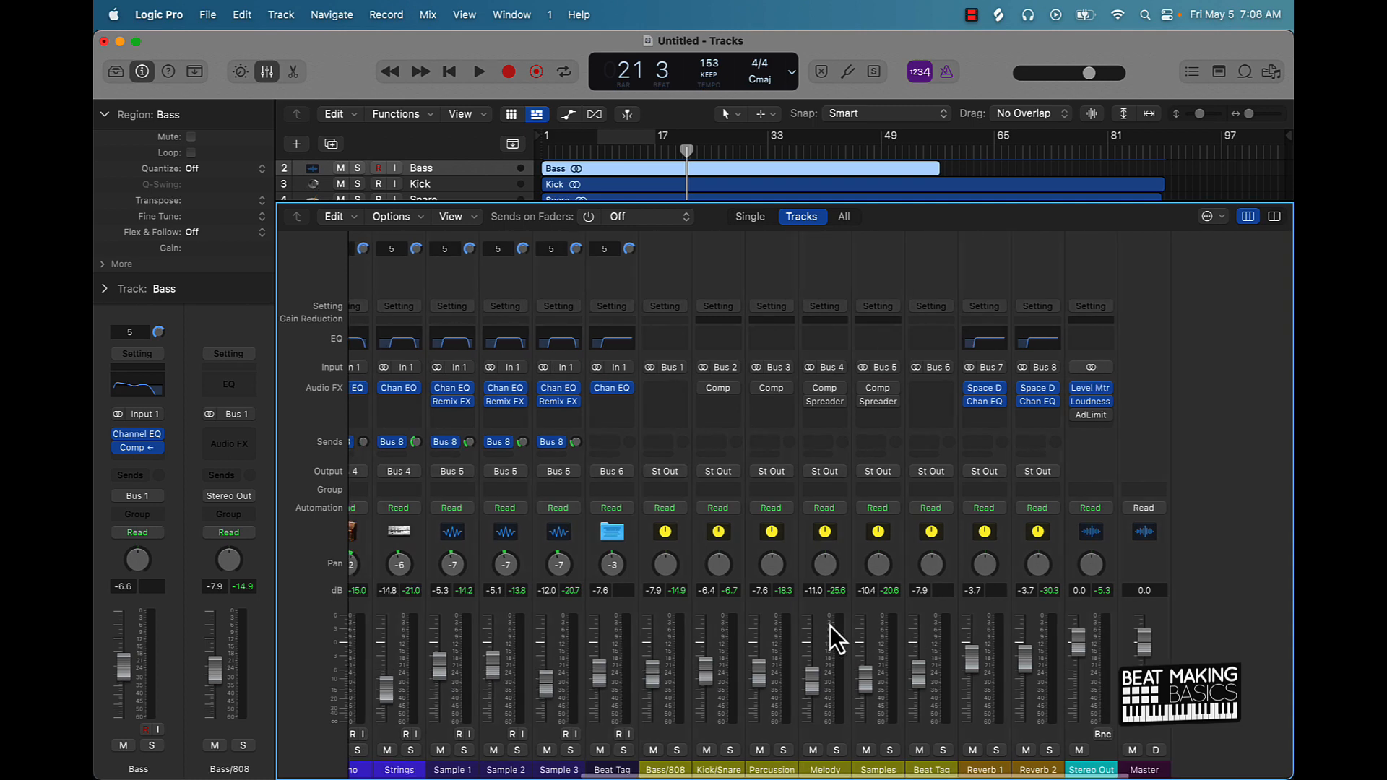
{"action": "scroll", "coordinate": [825, 627], "scroll_direction": "right", "scroll_amount": 10}
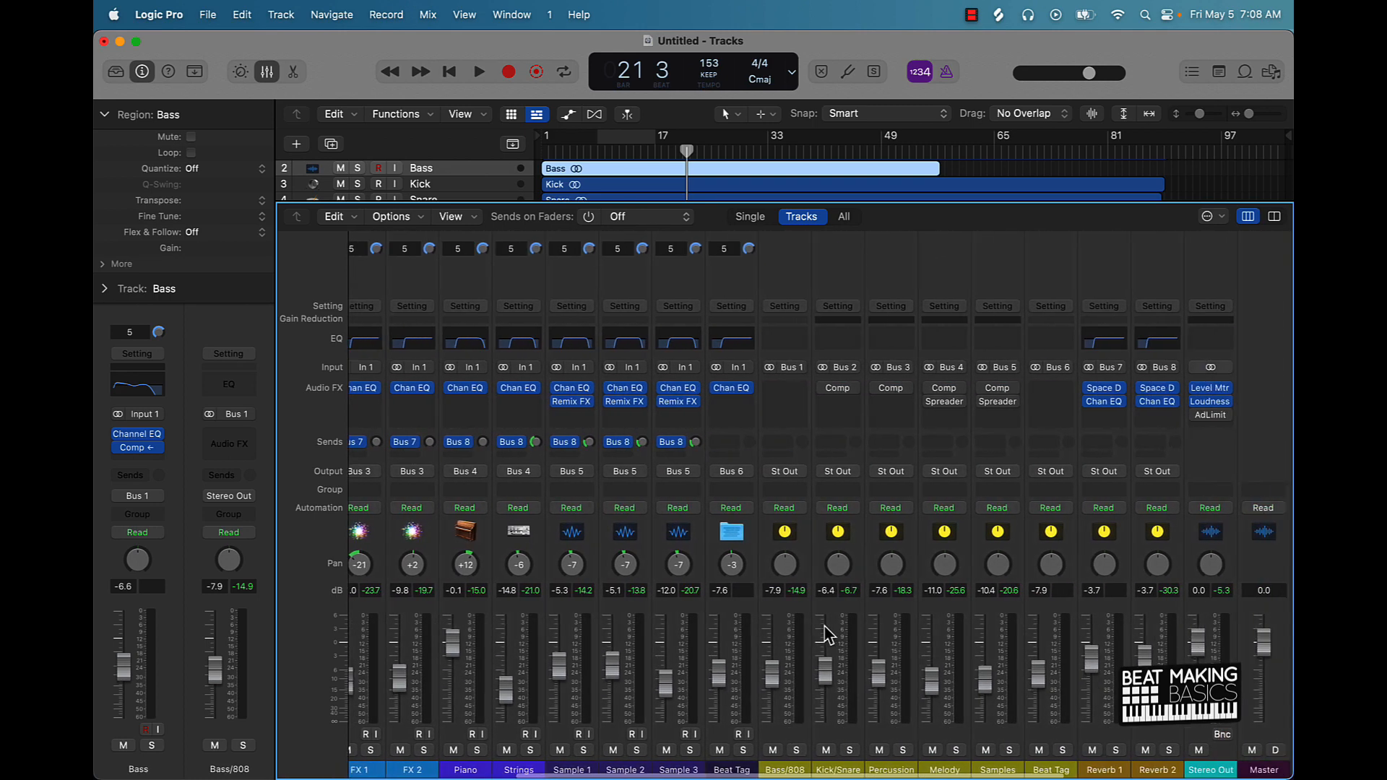
{"action": "left_click", "coordinate": [841, 427]}
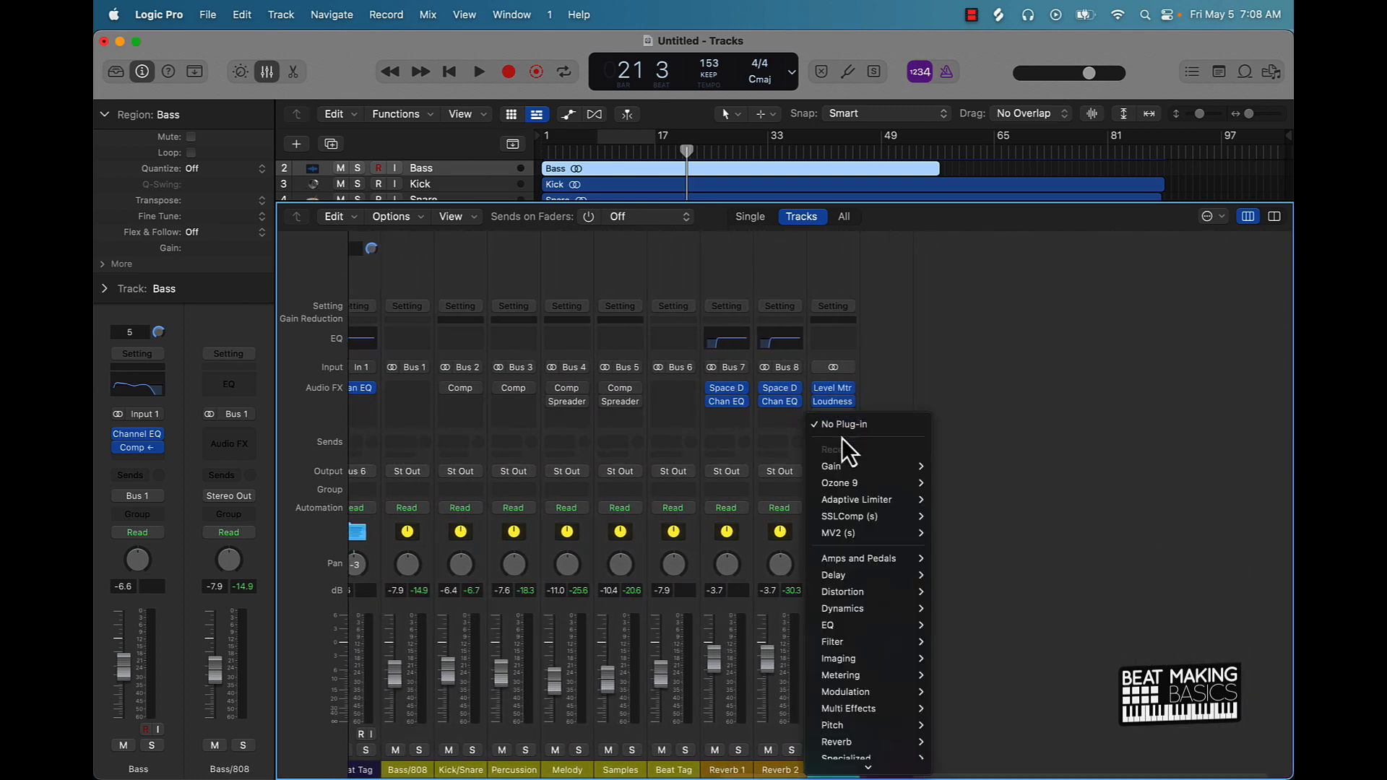
{"action": "mouse_move", "coordinate": [865, 770]}
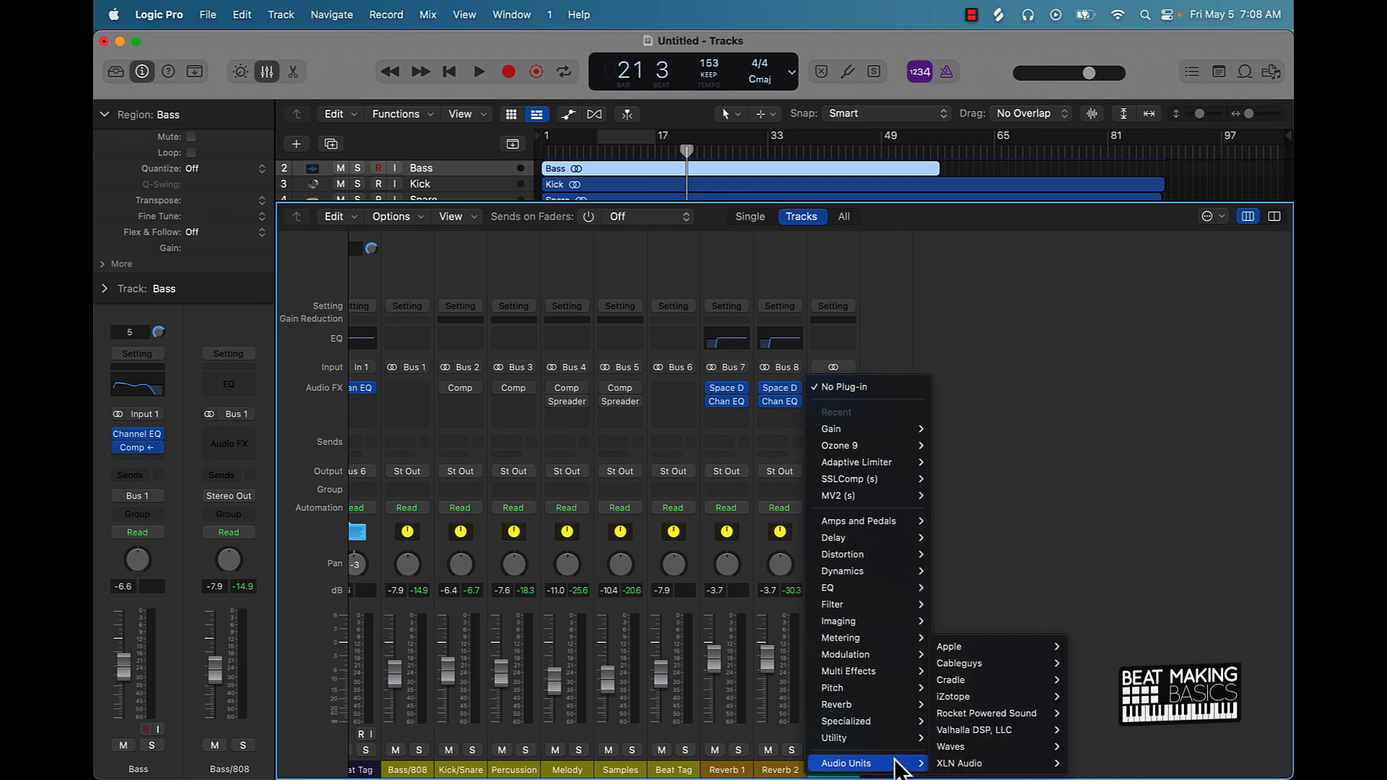
{"action": "mouse_move", "coordinate": [1012, 732]}
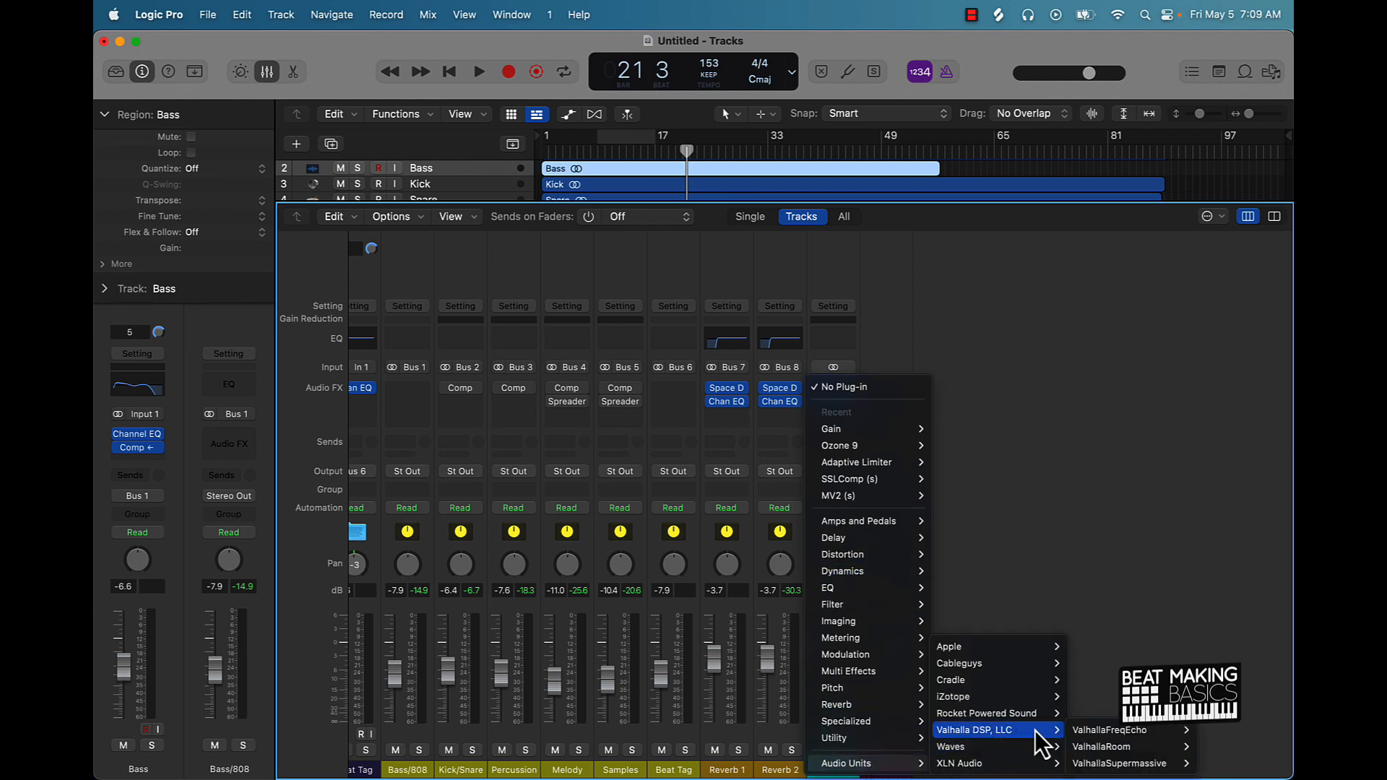
{"action": "mouse_move", "coordinate": [951, 746]}
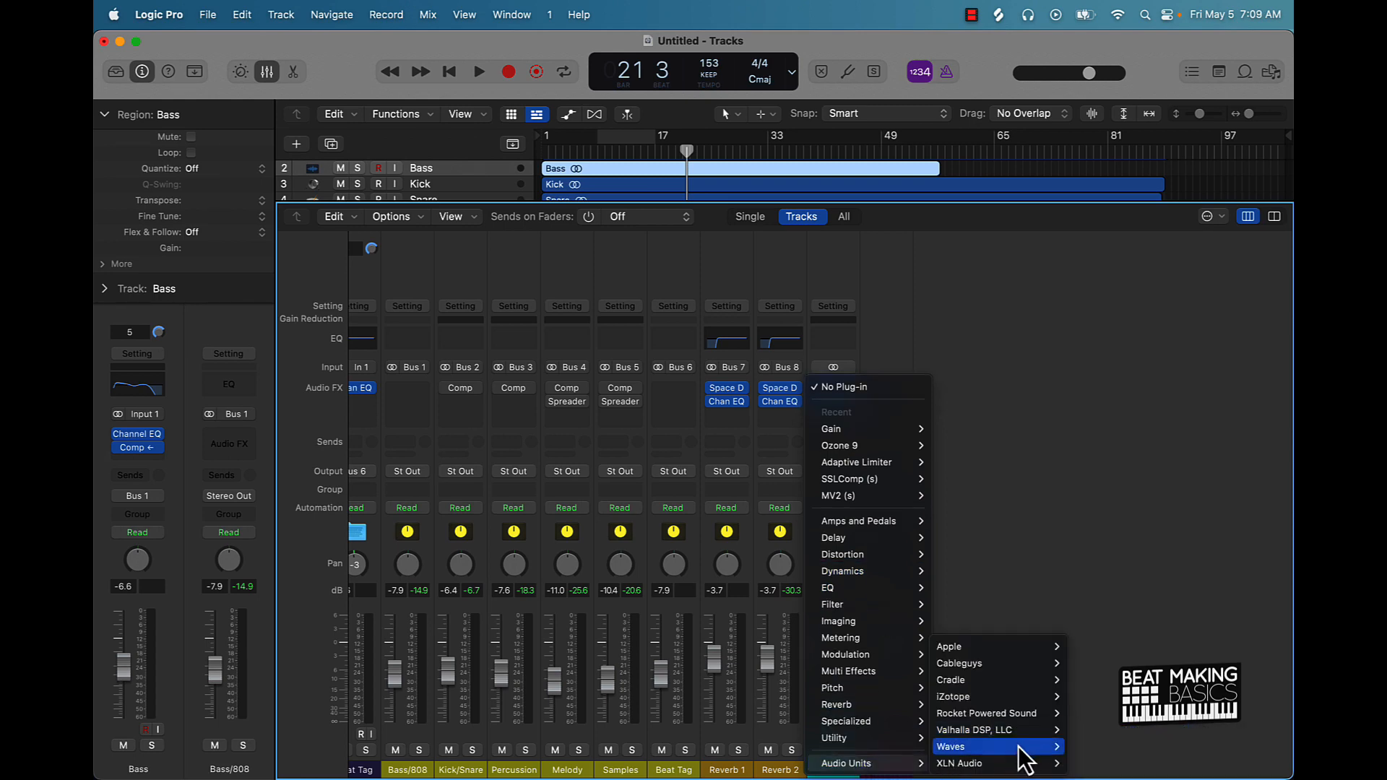
{"action": "scroll", "coordinate": [1086, 654], "scroll_direction": "down", "scroll_amount": 10}
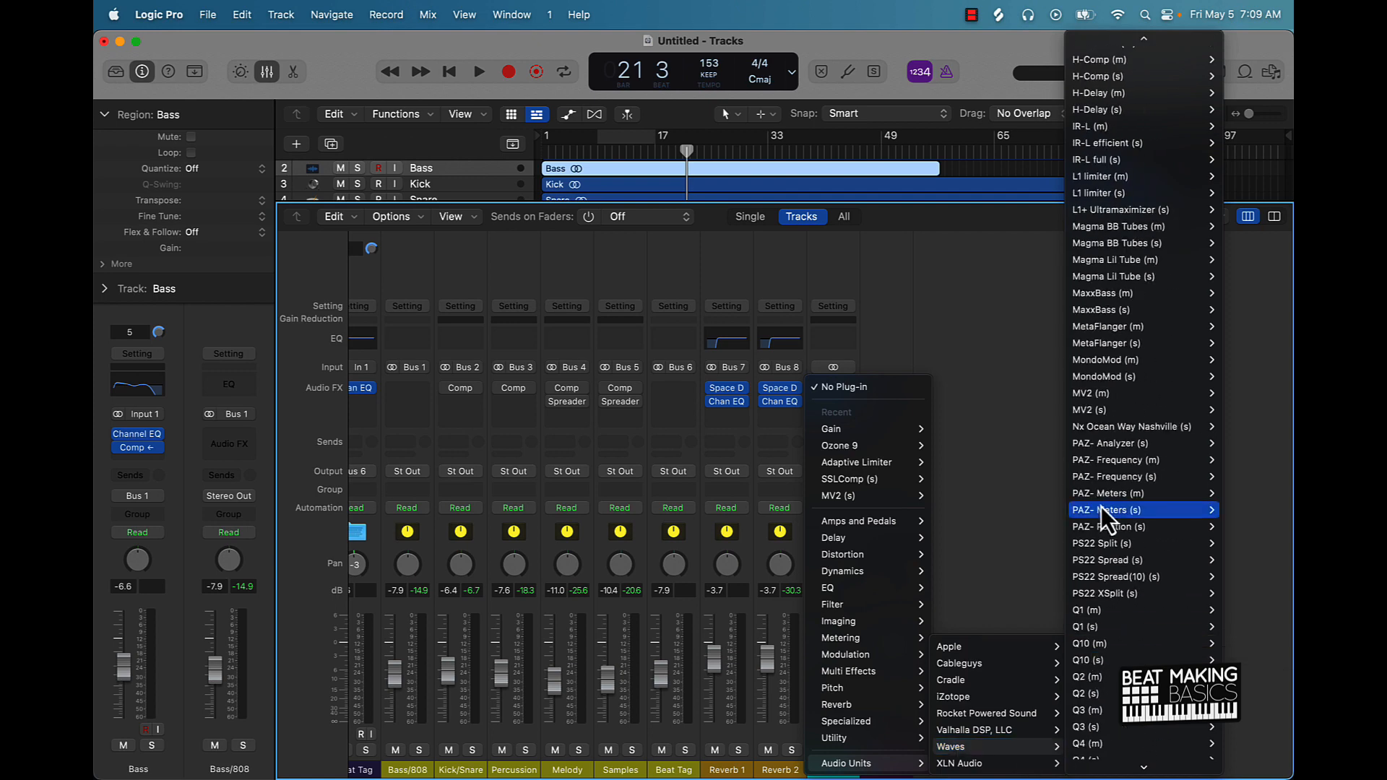
{"action": "left_click", "coordinate": [1110, 427]}
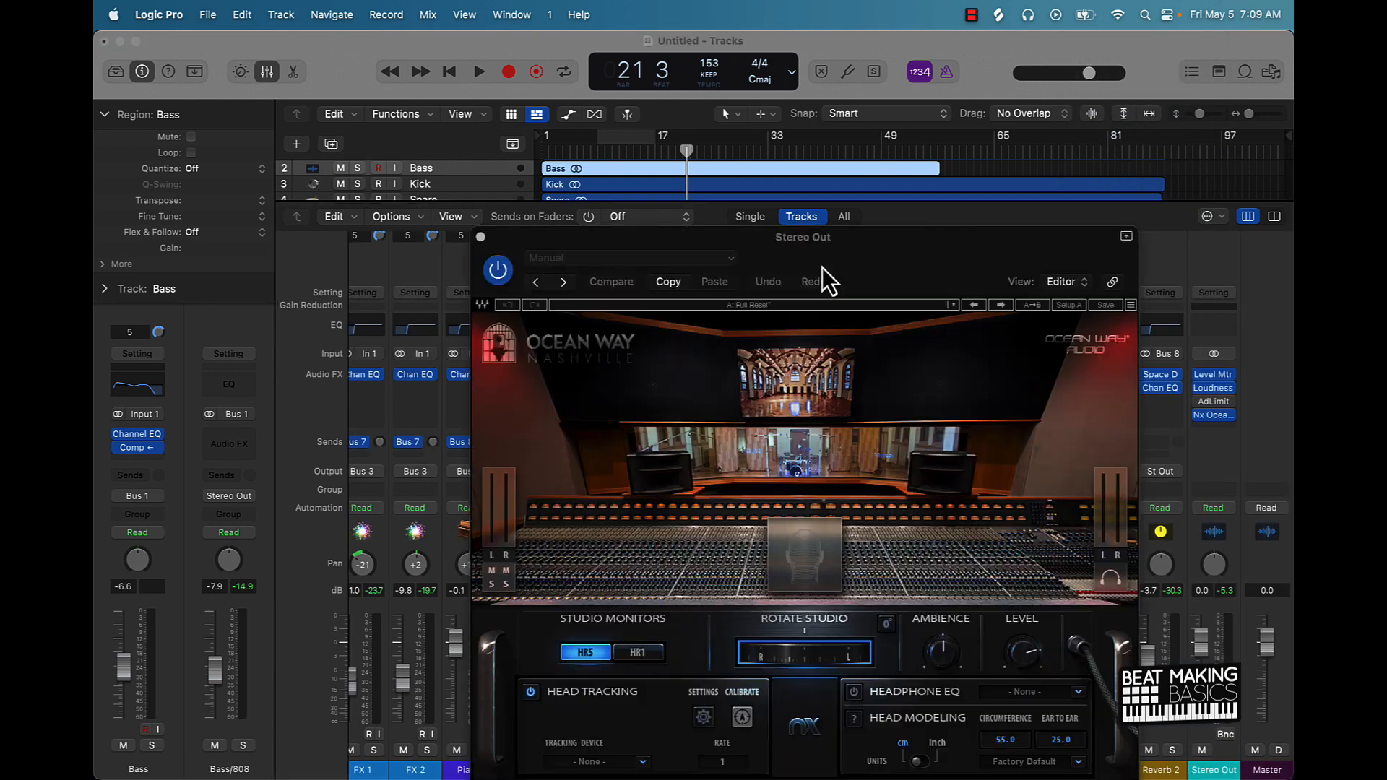
- Turn off head tracking in the Nx Ocean Way Nashville plug-in, and play the beat with the cycle range enabled
{"action": "left_click_drag", "start_coordinate": [823, 267], "coordinate": [507, 115]}
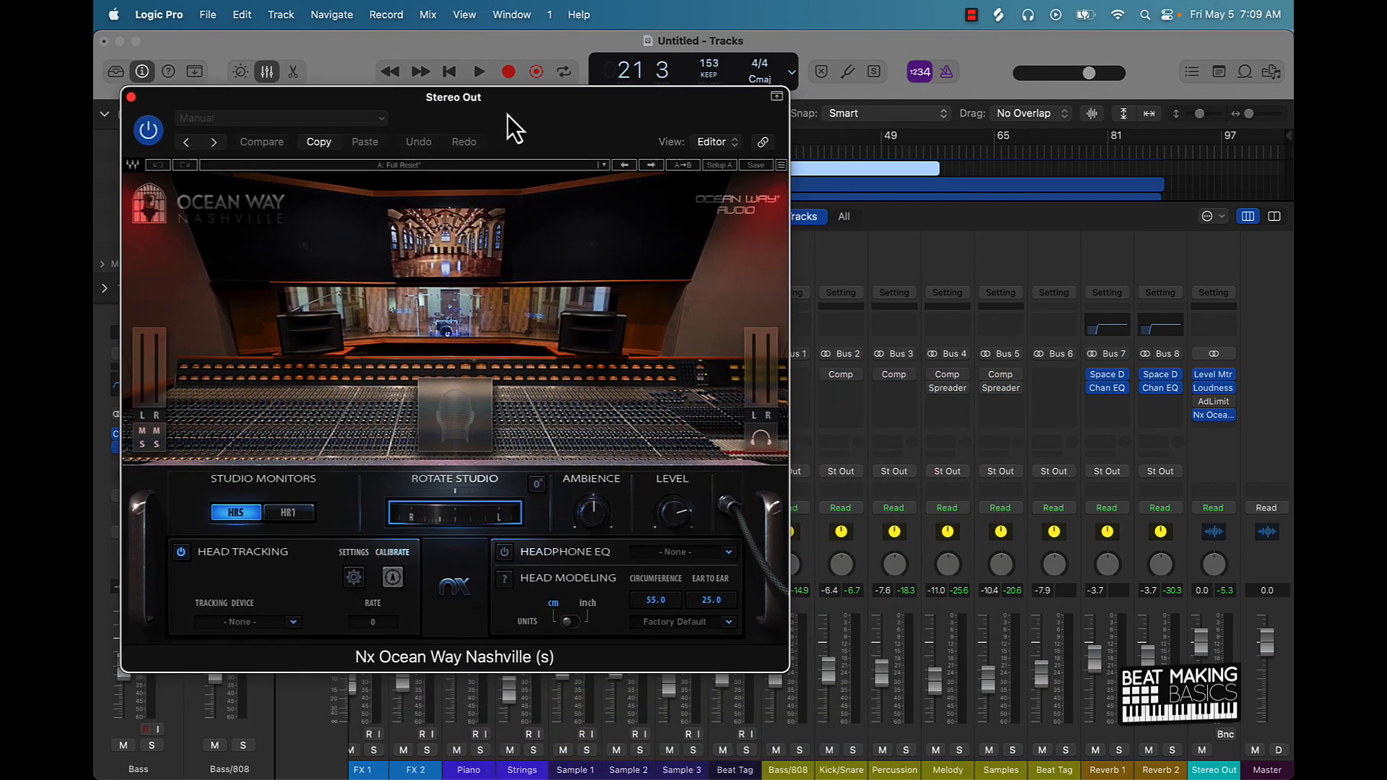
{"action": "left_click", "coordinate": [104, 42]}
{"action": "left_click_drag", "start_coordinate": [513, 112], "coordinate": [726, 148]}
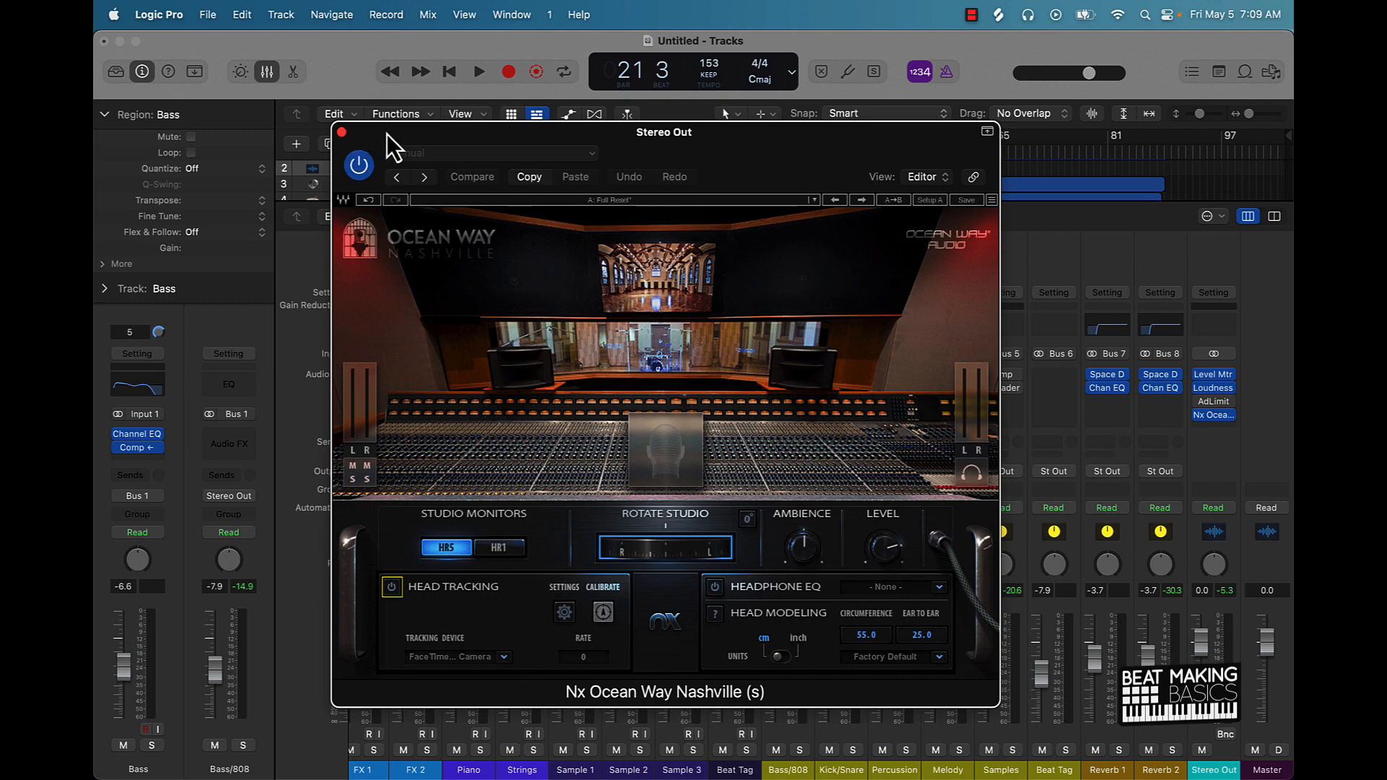
{"action": "left_click_drag", "start_coordinate": [839, 146], "coordinate": [724, 299]}
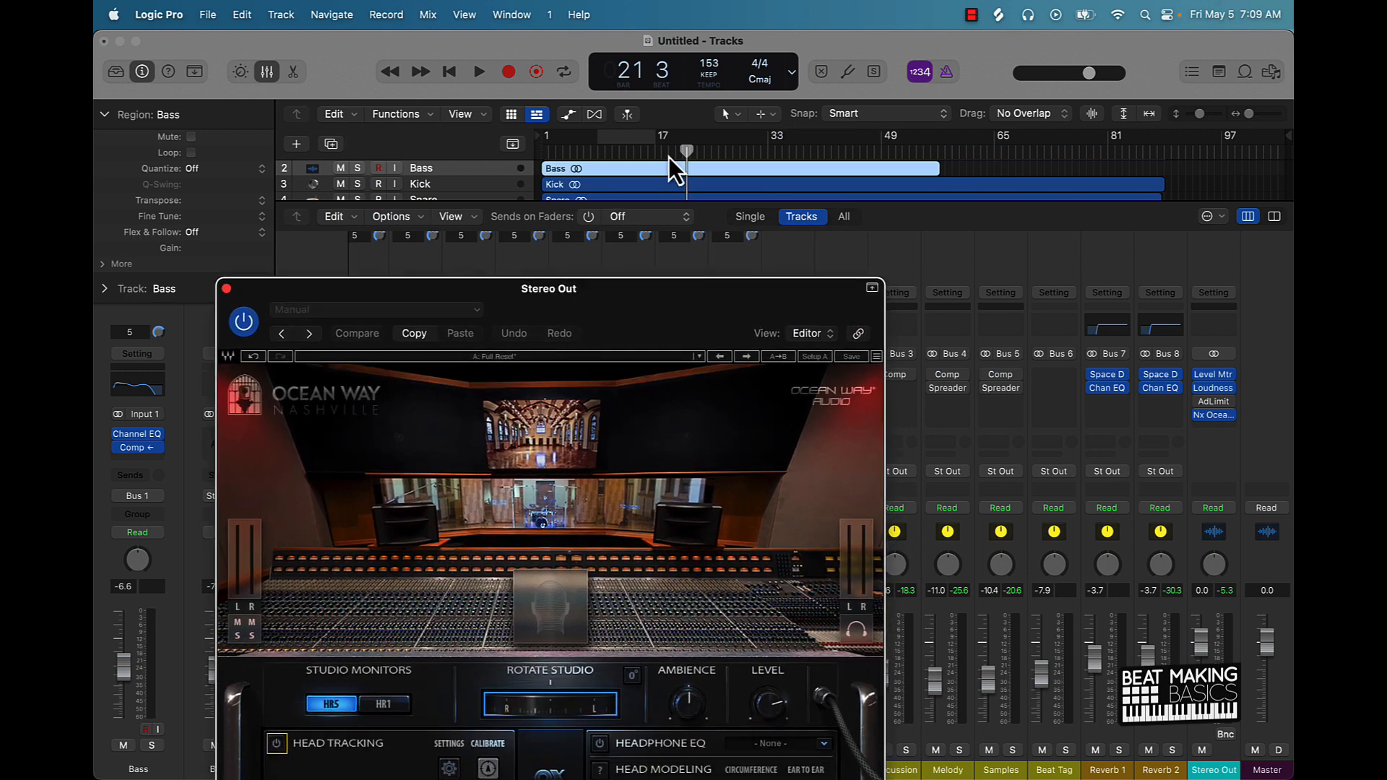
{"action": "left_click", "coordinate": [626, 133]}
{"action": "key", "text": "space"}
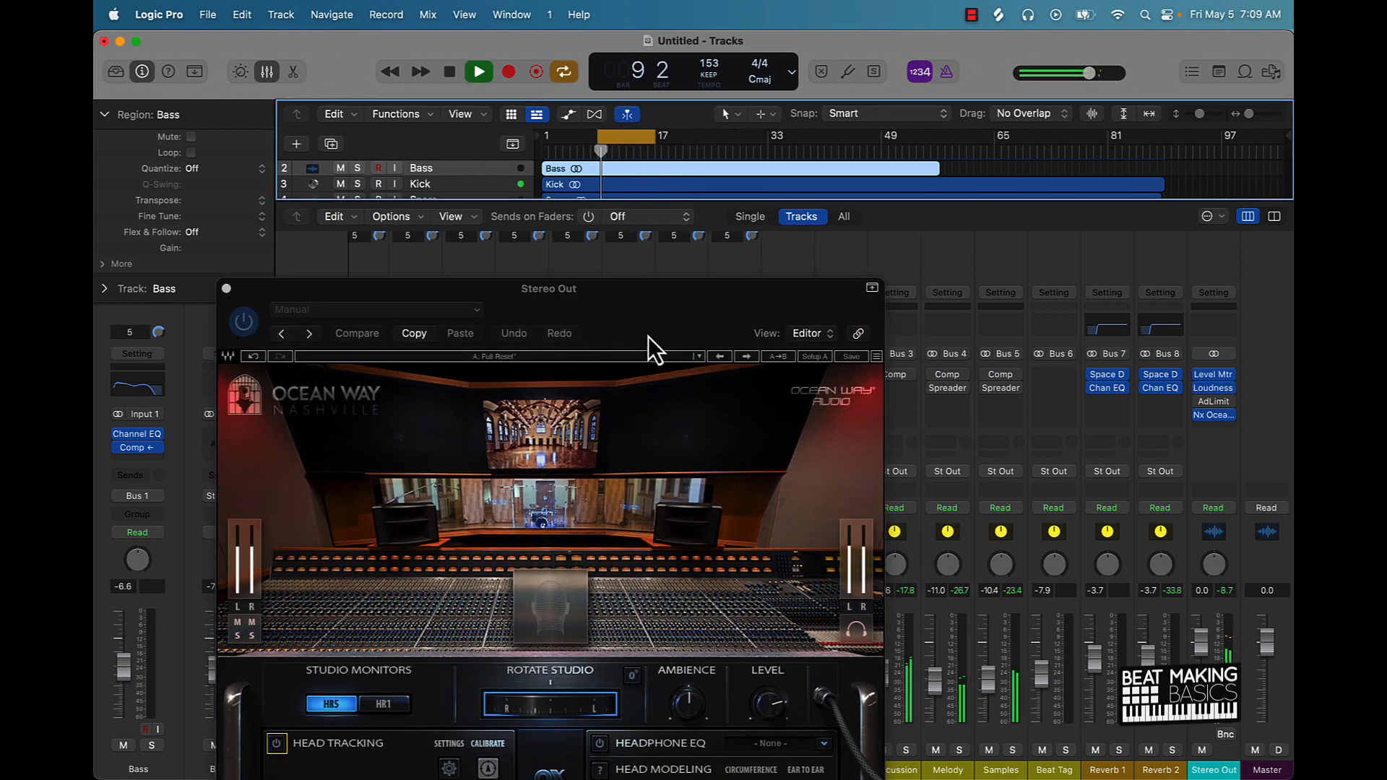
- Move the studio plug-in window off the first mixer channels and raise the 808 track to -1.1 dB during playback
{"action": "left_click_drag", "start_coordinate": [648, 337], "coordinate": [1055, 148]}
{"action": "scroll", "coordinate": [474, 507], "scroll_direction": "left", "scroll_amount": 8}
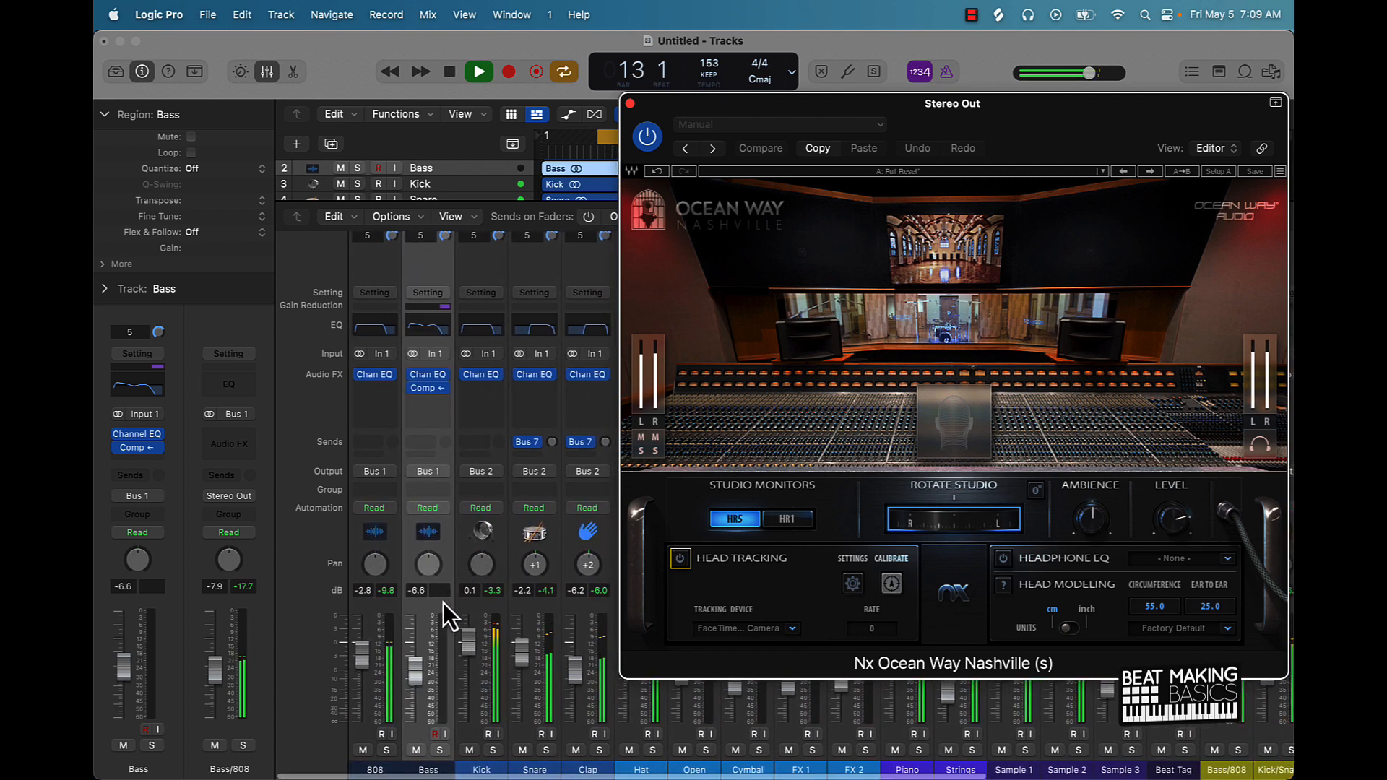
{"action": "left_click_drag", "start_coordinate": [363, 651], "coordinate": [362, 648]}
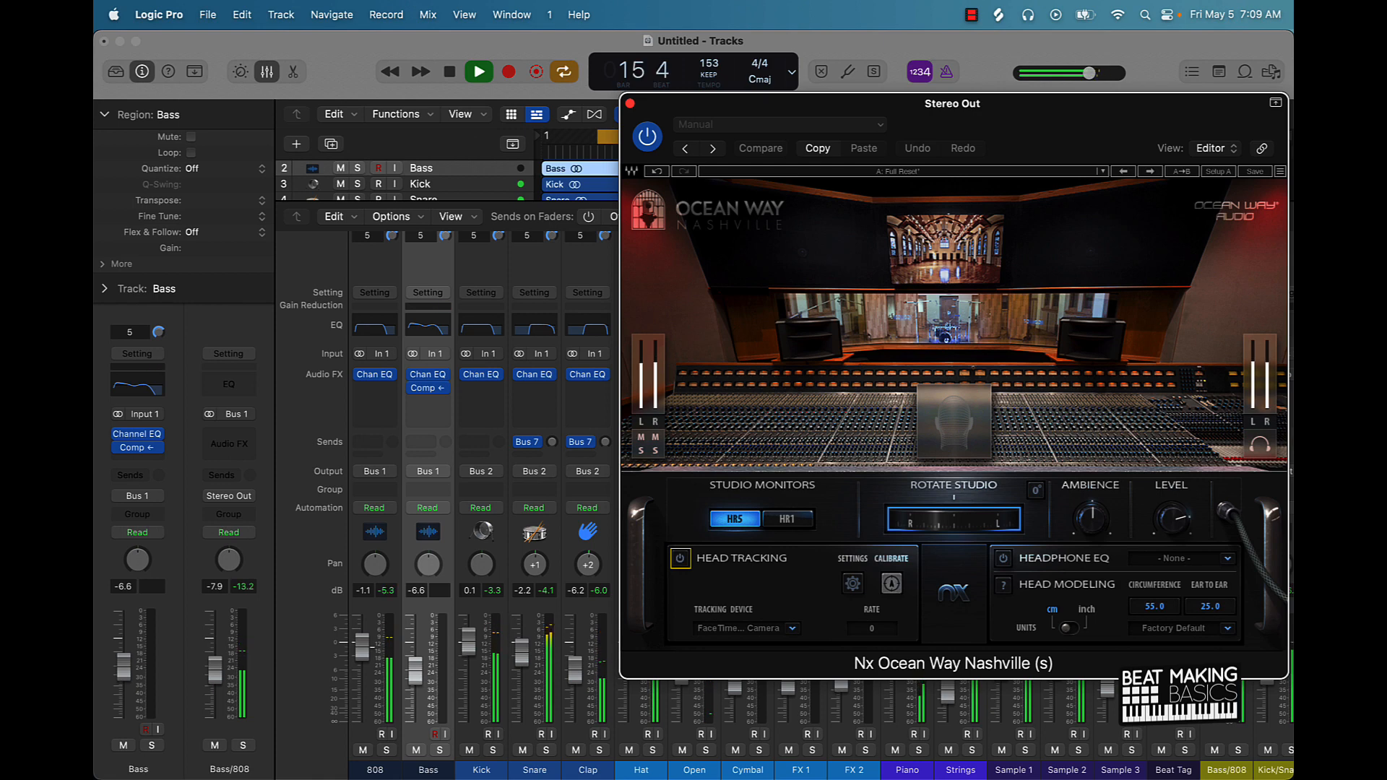
{"action": "left_click", "coordinate": [496, 435]}
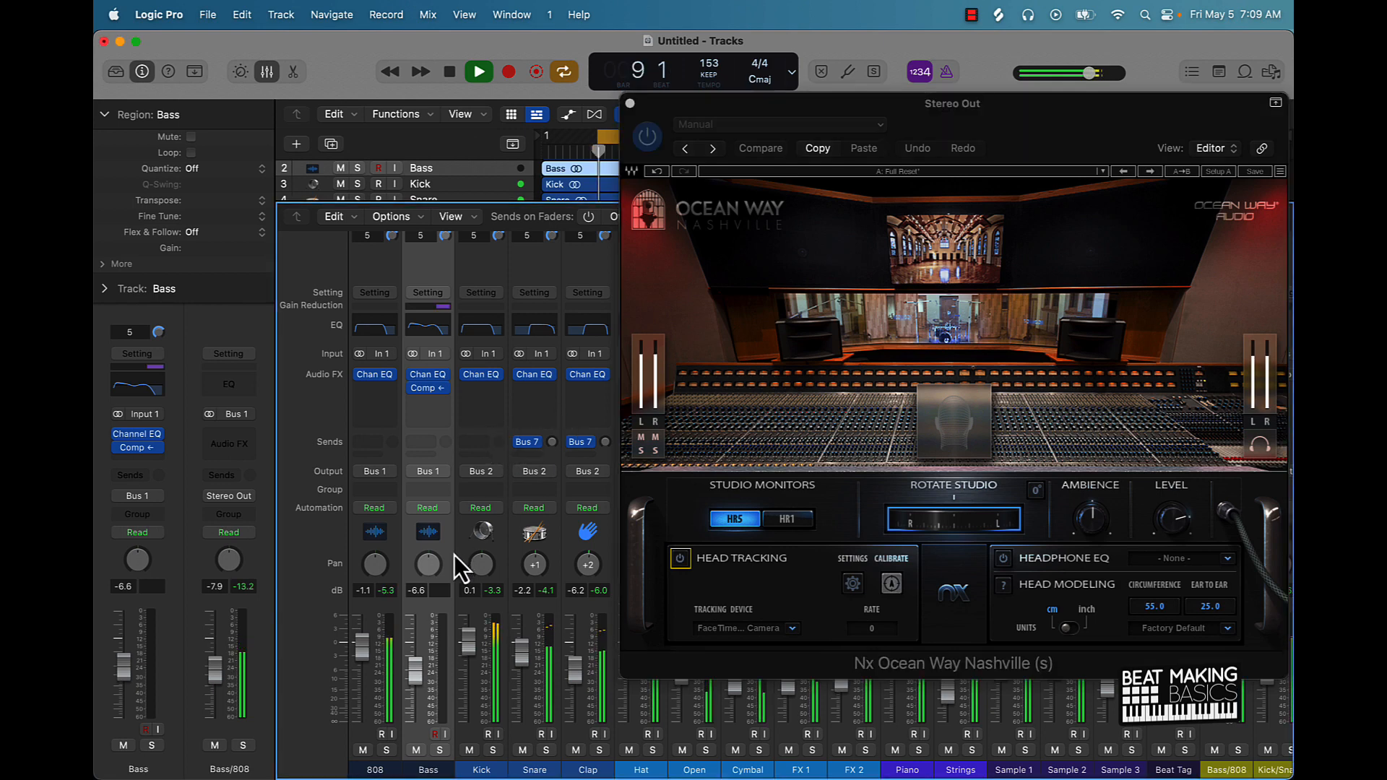
- Uncover the Piano channel while the beat plays, and set it to 1.4 dB with pan at +4
{"action": "left_click_drag", "start_coordinate": [1012, 103], "coordinate": [693, 15]}
{"action": "scroll", "coordinate": [1164, 561], "scroll_direction": "right", "scroll_amount": 5}
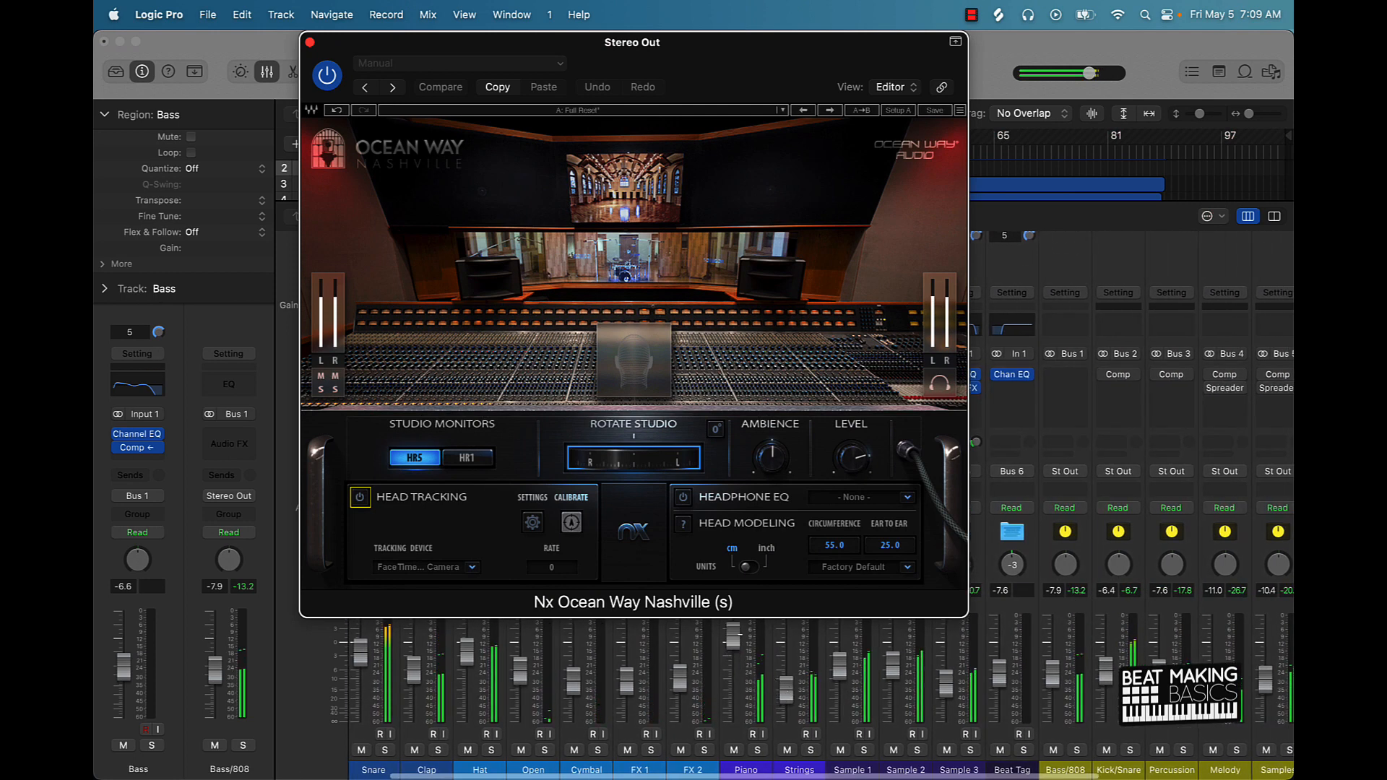
{"action": "left_click", "coordinate": [795, 623]}
{"action": "left_click_drag", "start_coordinate": [583, 84], "coordinate": [1200, 84]}
{"action": "left_click_drag", "start_coordinate": [746, 564], "coordinate": [745, 575]}
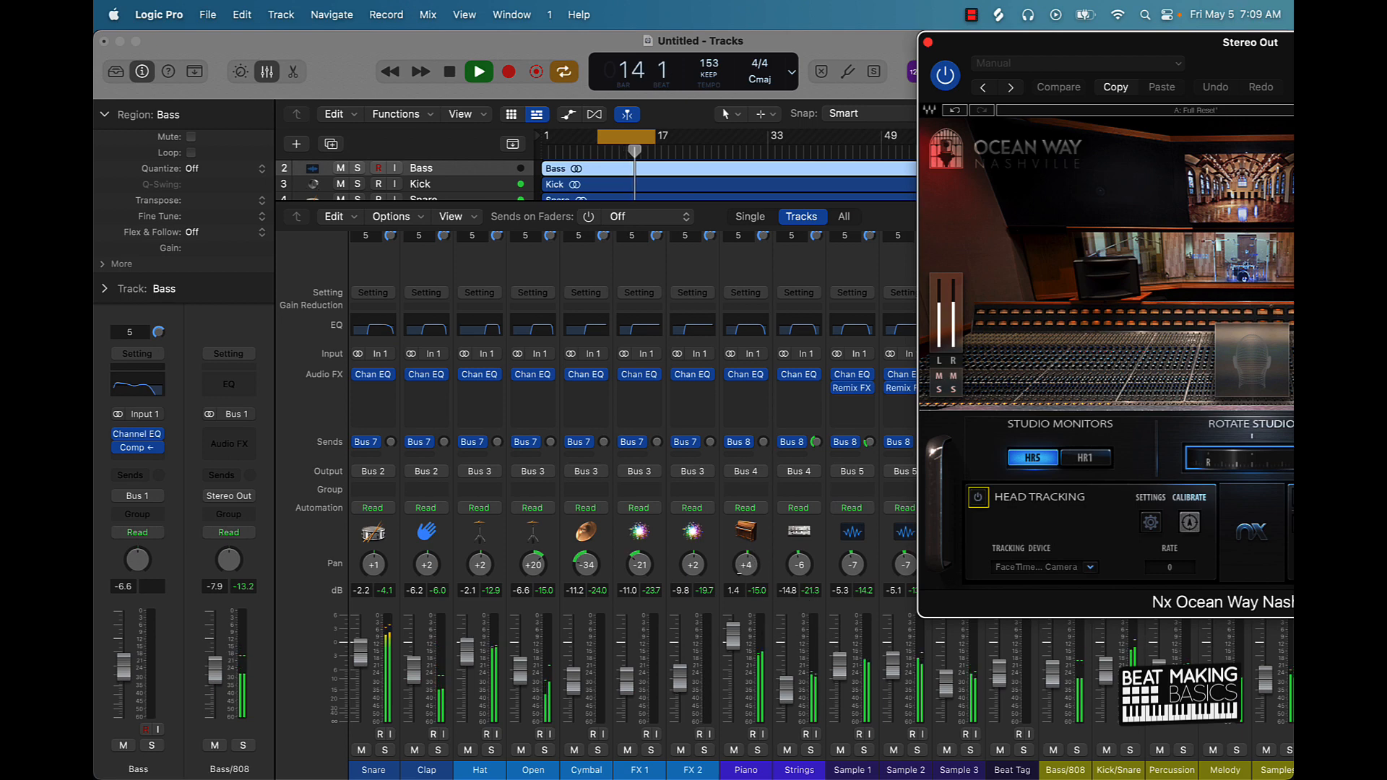
- Add a Spreader modulation effect with its default settings to the Piano track, and set the track's pan to +2
{"action": "left_click", "coordinate": [752, 396]}
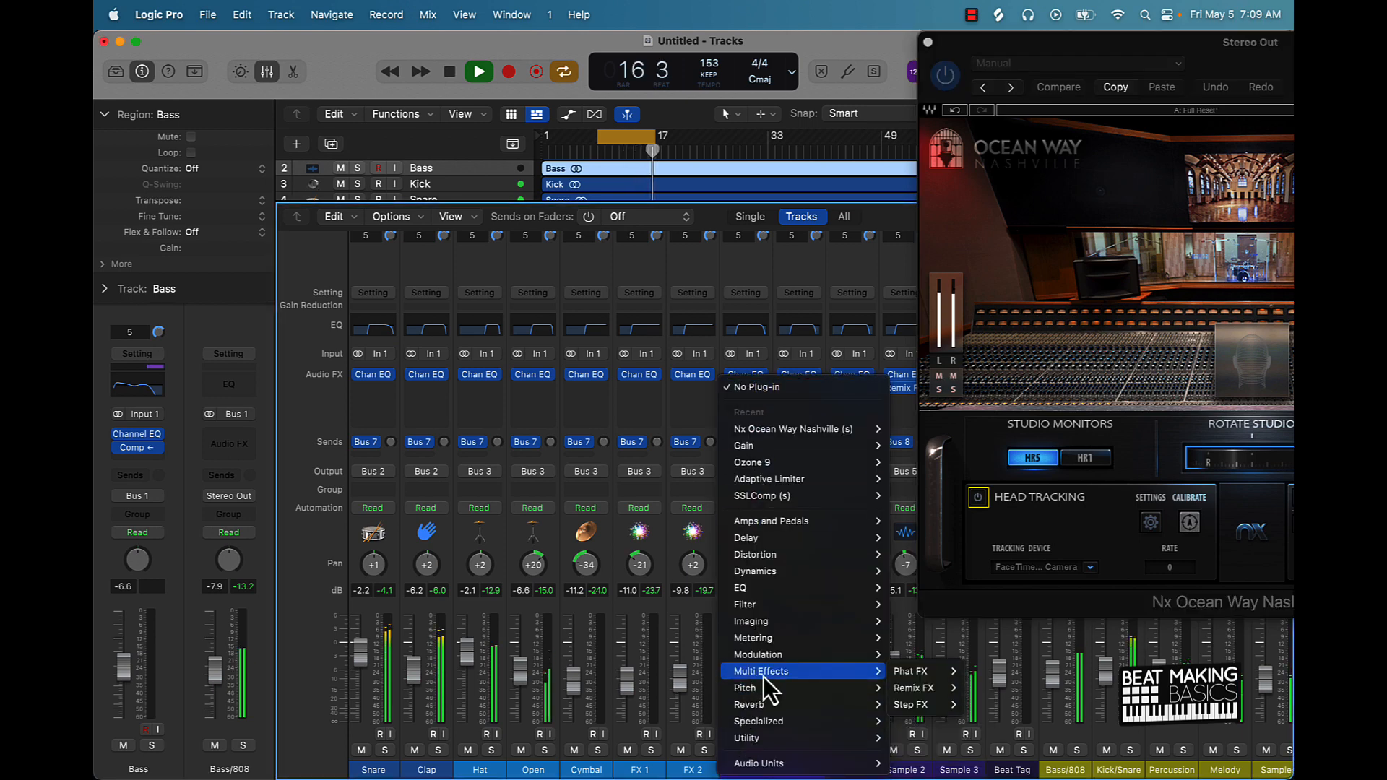
{"action": "mouse_move", "coordinate": [774, 666]}
{"action": "mouse_move", "coordinate": [831, 654]}
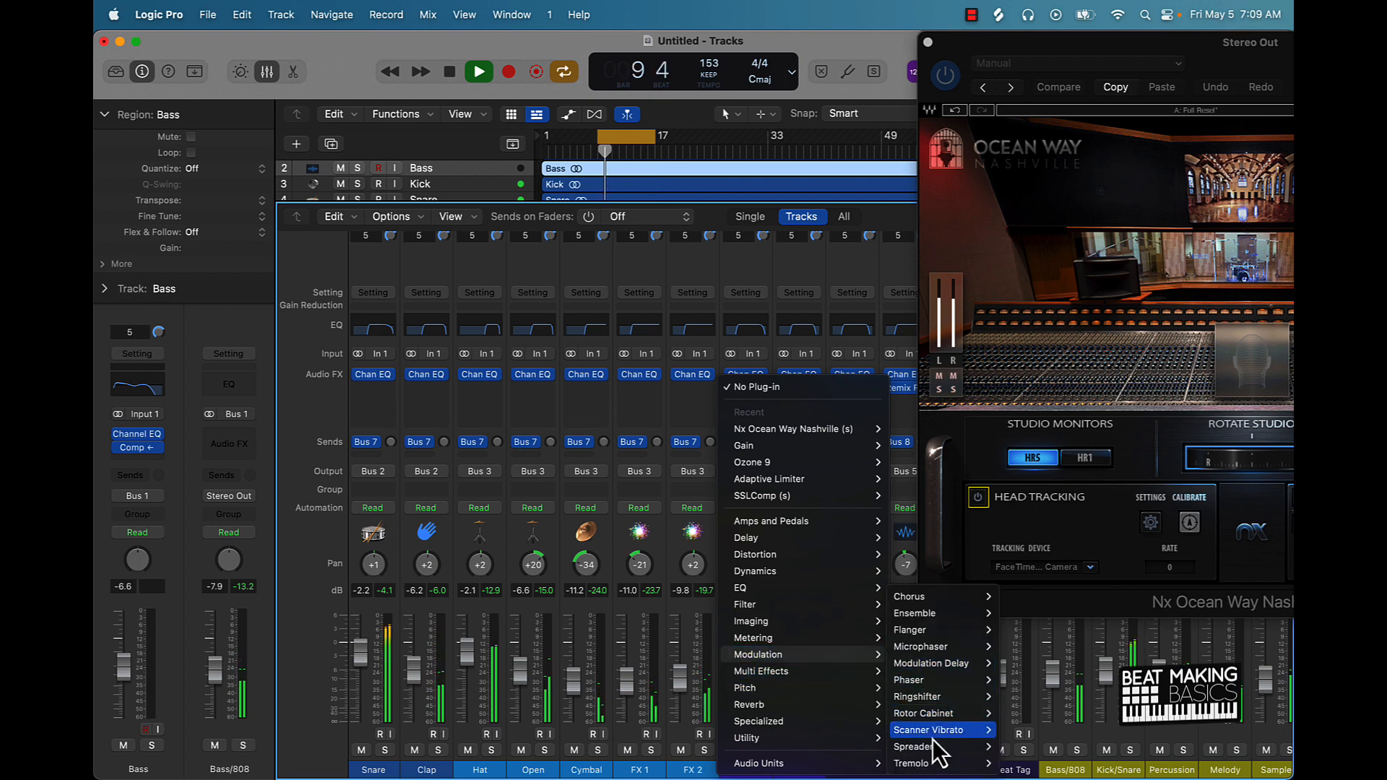
{"action": "mouse_move", "coordinate": [932, 746]}
{"action": "left_click", "coordinate": [1035, 751]}
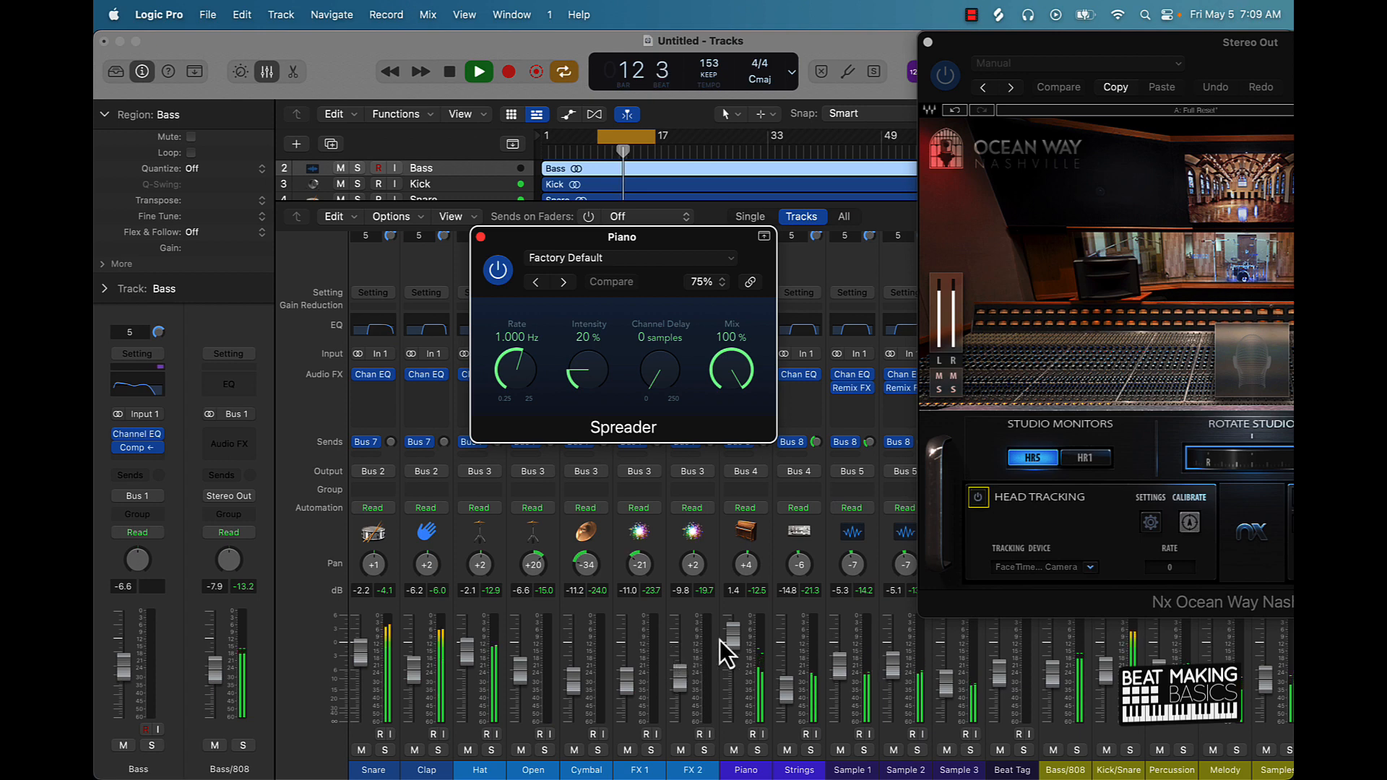
{"action": "left_click_drag", "start_coordinate": [749, 571], "coordinate": [752, 597]}
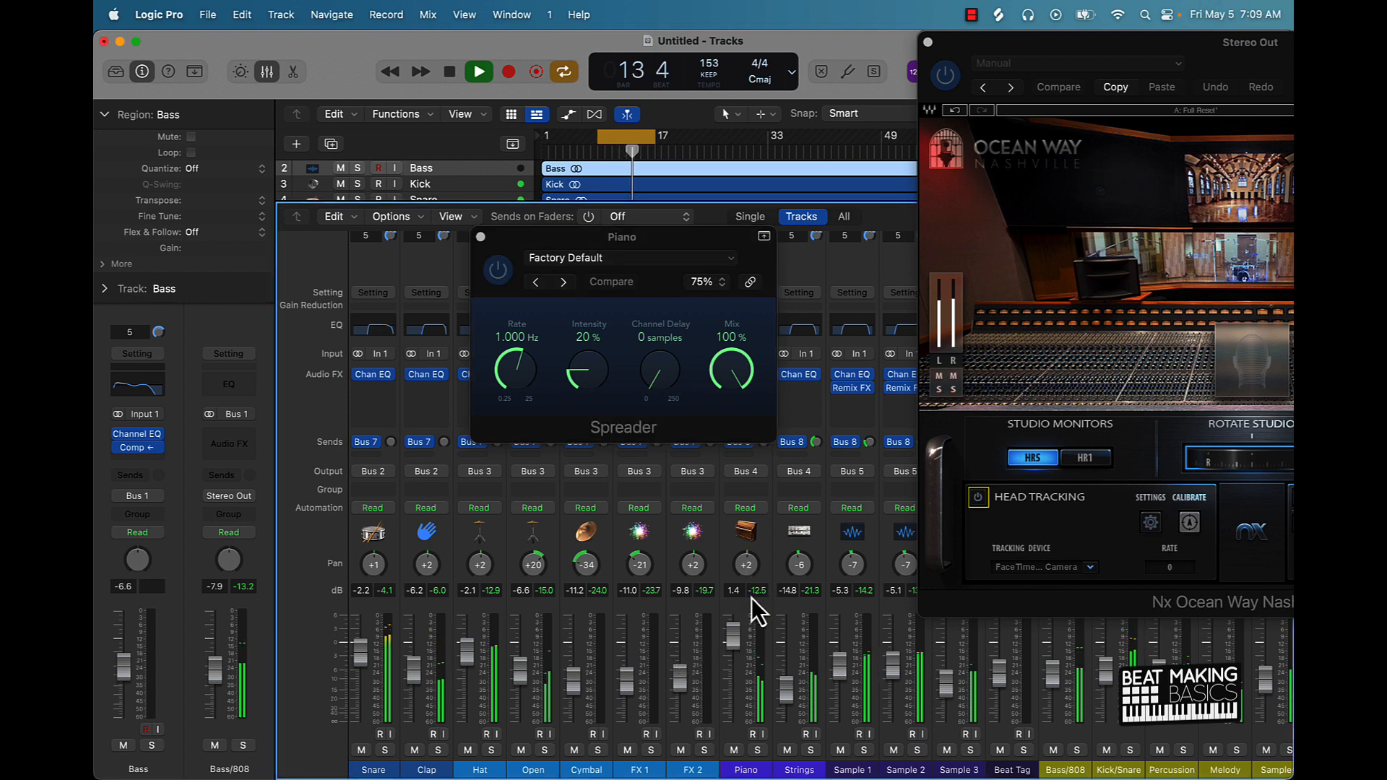
{"action": "left_click", "coordinate": [487, 244]}
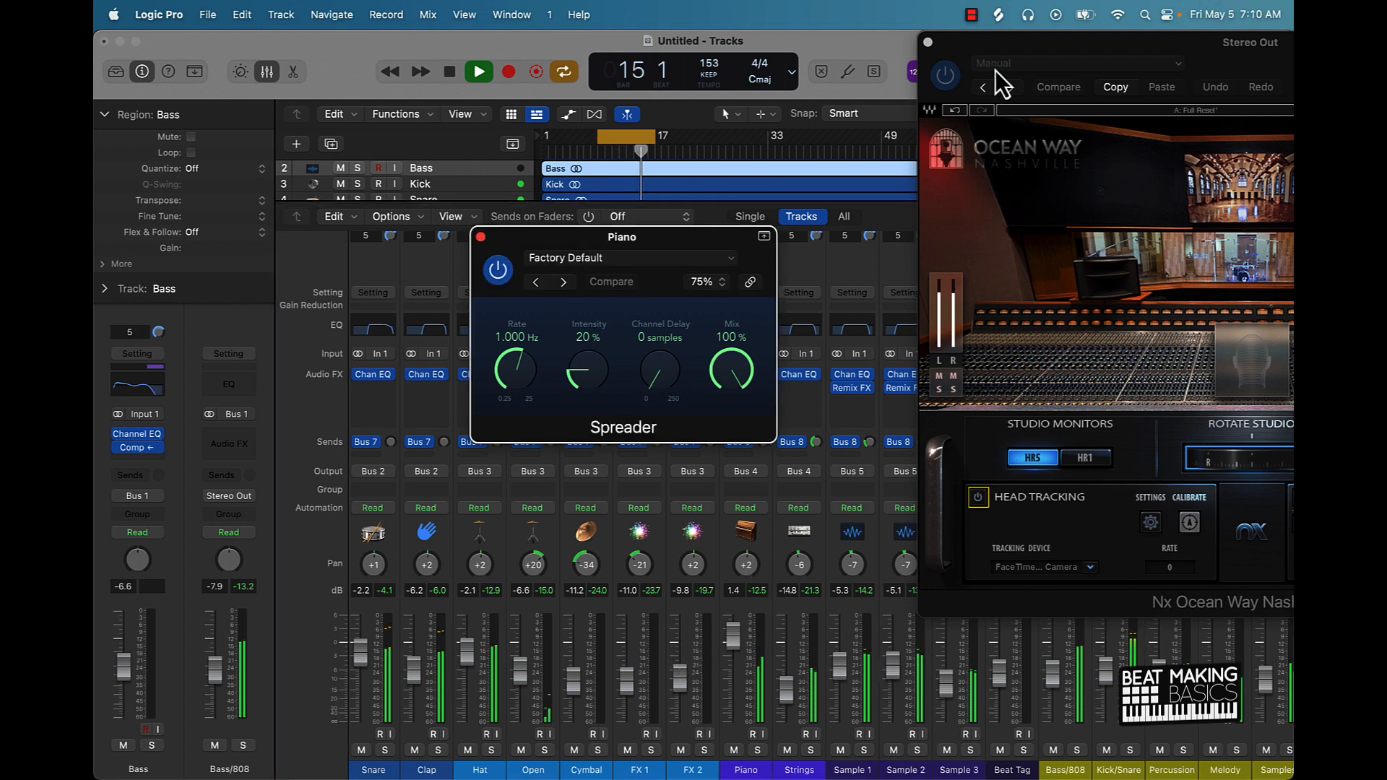
{"action": "left_click", "coordinate": [481, 237]}
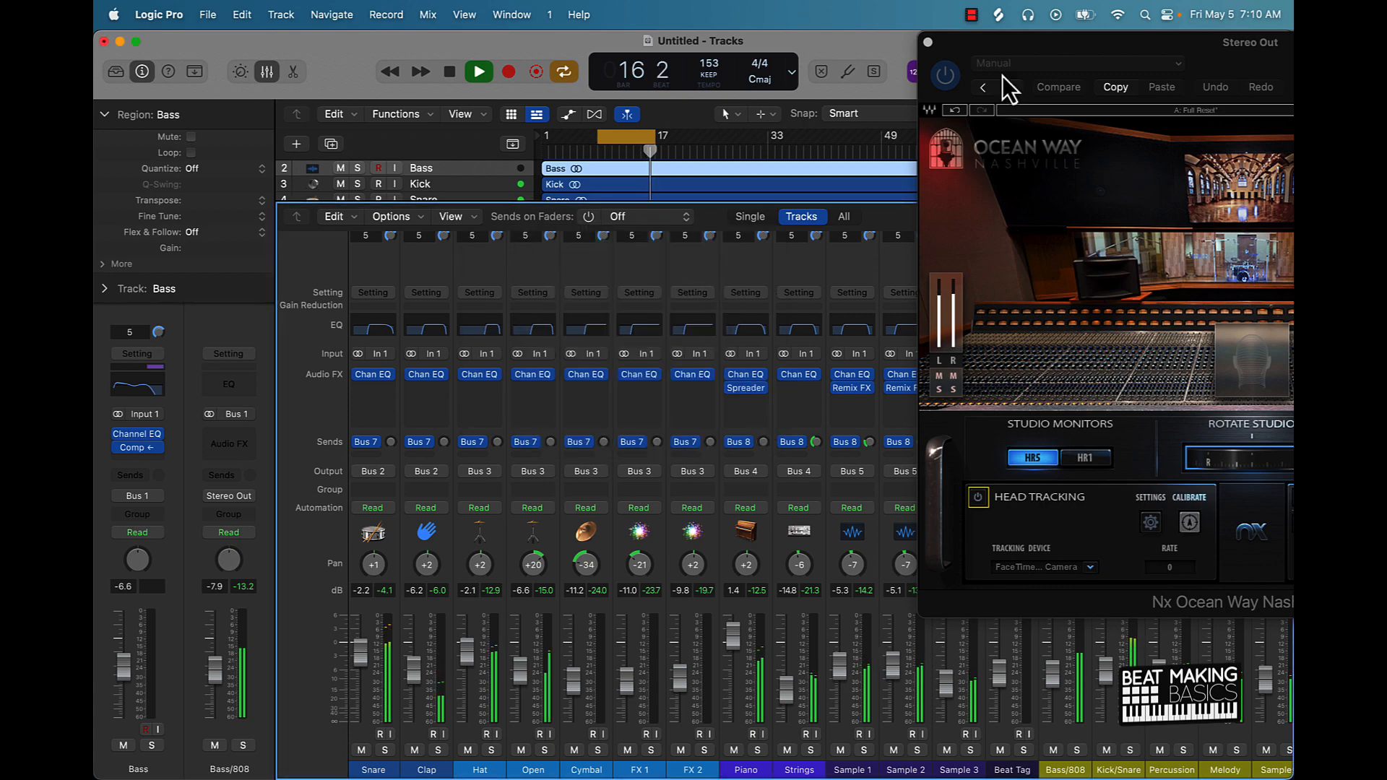
- Close the Nx Ocean Way Nashville window, stop playback and remove the plug-in from the Stereo Out channel
{"action": "left_click_drag", "start_coordinate": [997, 45], "coordinate": [519, 45]}
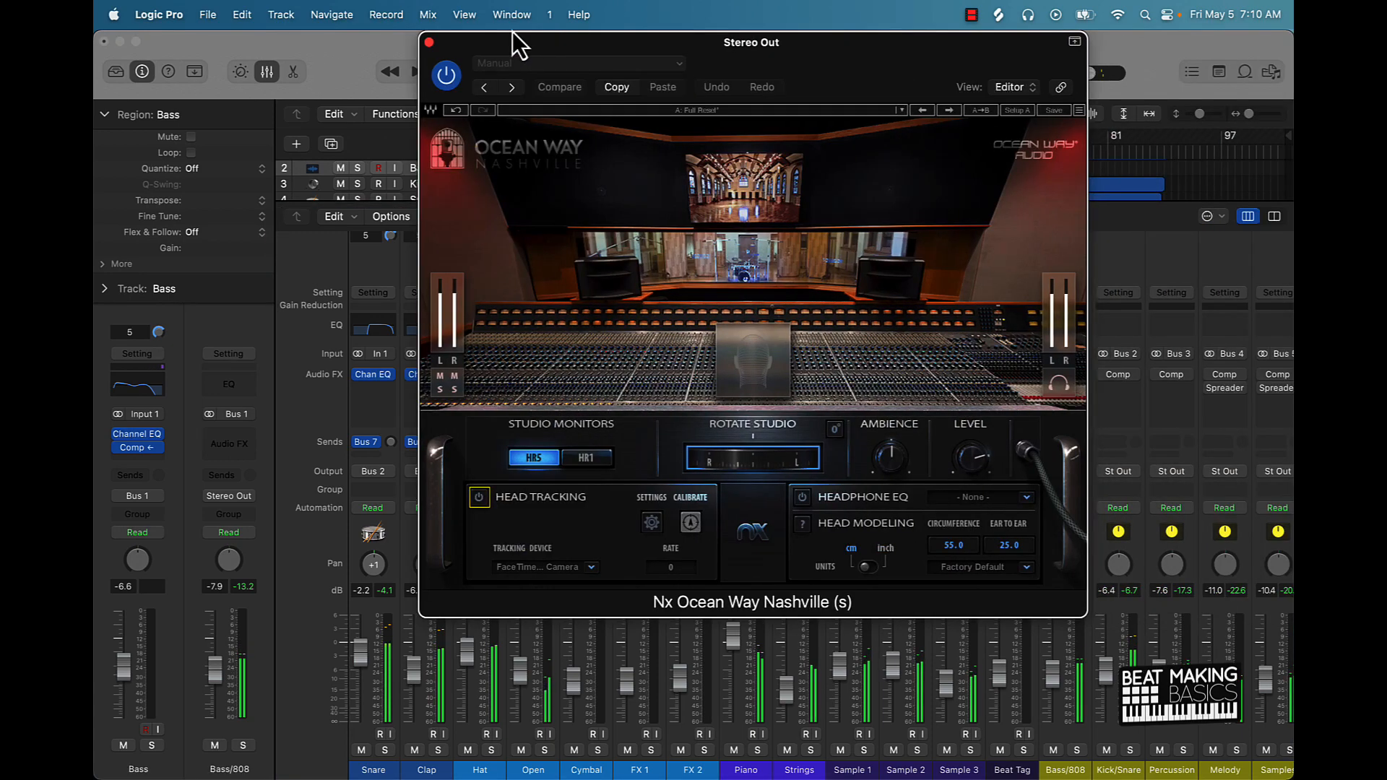
{"action": "left_click", "coordinate": [428, 43]}
{"action": "scroll", "coordinate": [1095, 497], "scroll_direction": "right", "scroll_amount": 5}
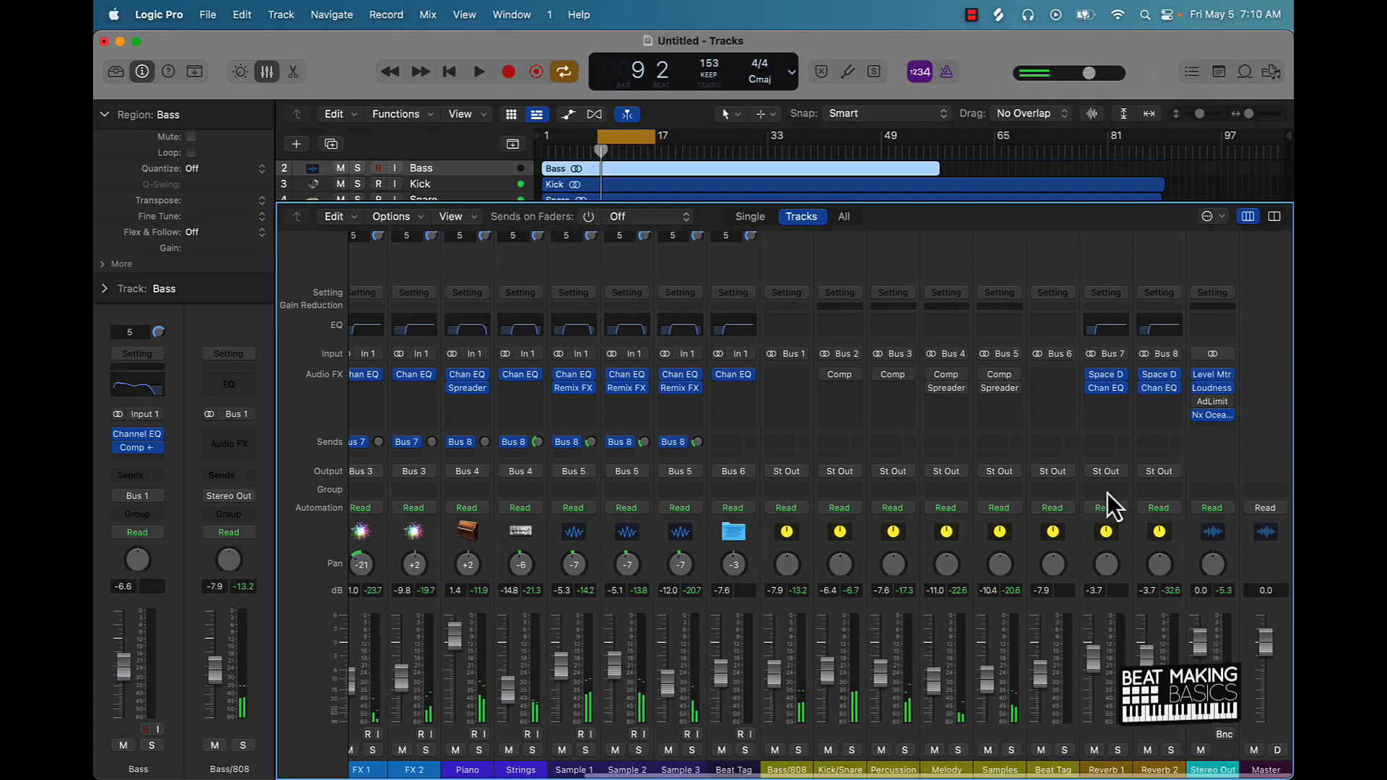
{"action": "left_click", "coordinate": [1231, 415]}
{"action": "left_click", "coordinate": [1128, 393]}
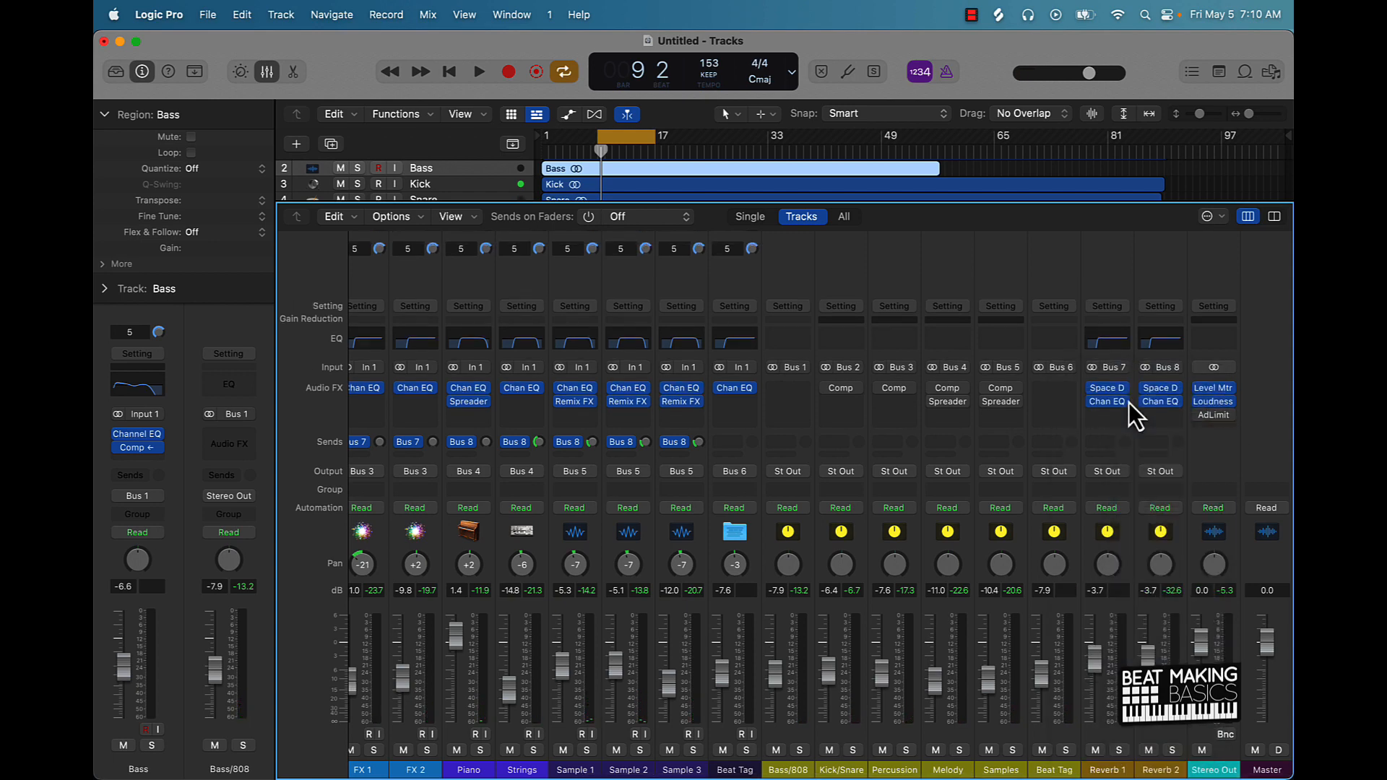
- Deselect the Bass region, listen to the cycled section, and raise the Hat track to -1.3 dB during playback
{"action": "left_click", "coordinate": [1217, 180]}
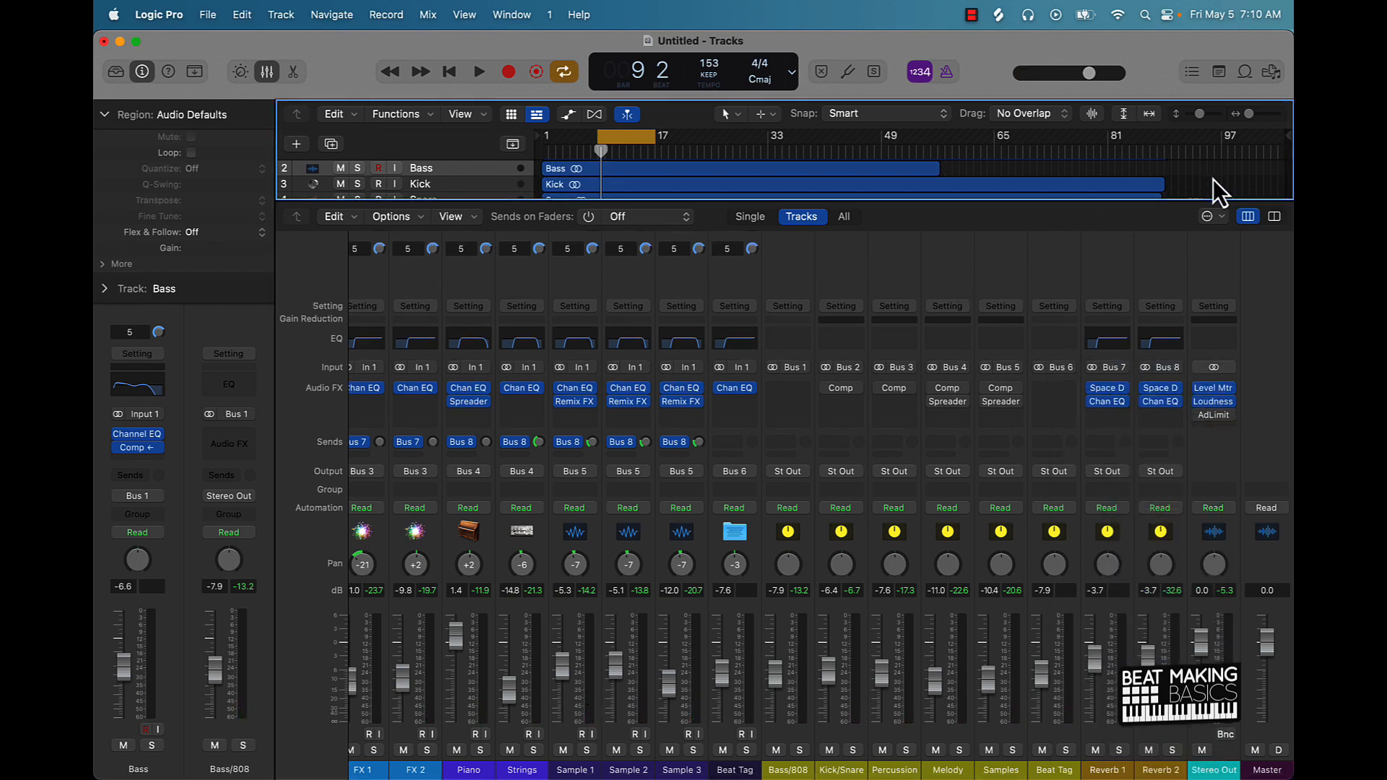
{"action": "key", "text": "space"}
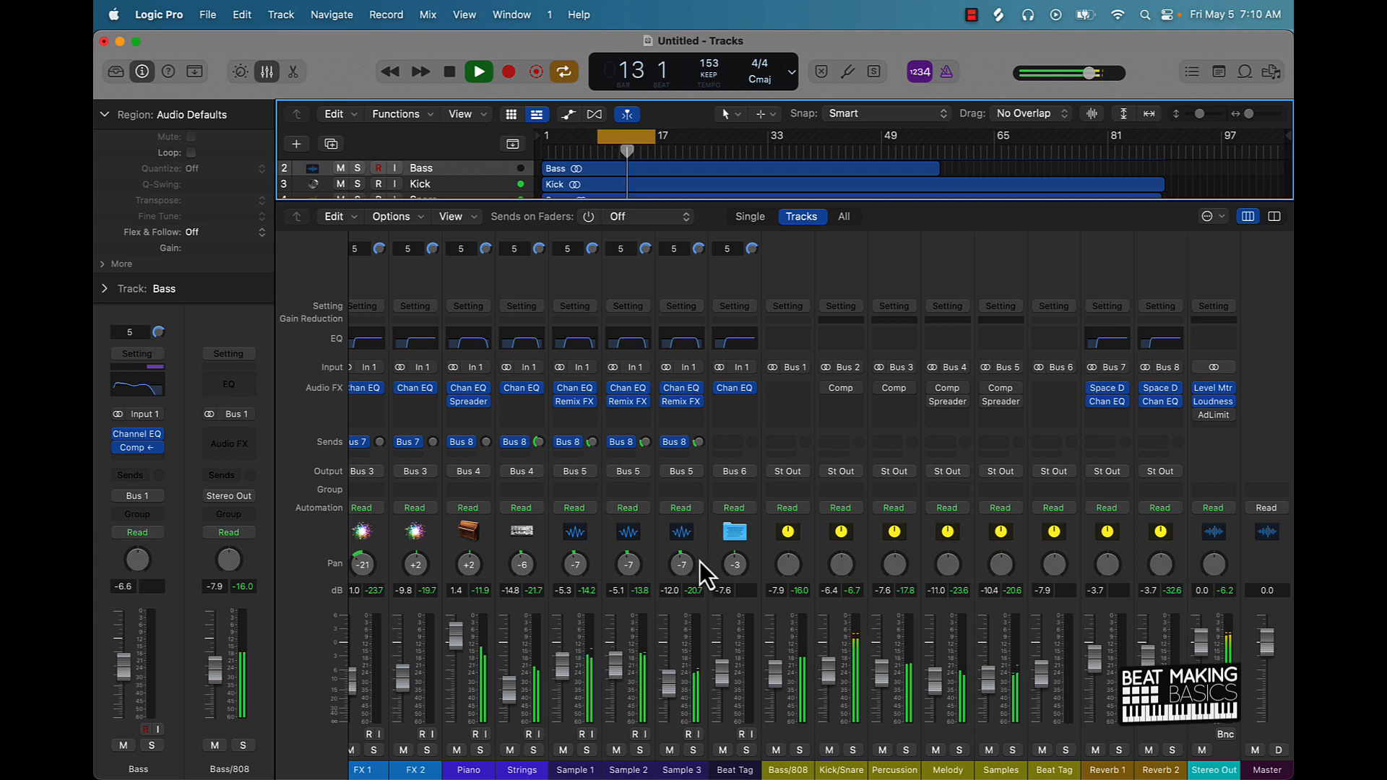
{"action": "key", "text": "space"}
{"action": "scroll", "coordinate": [605, 627], "scroll_direction": "left", "scroll_amount": 10}
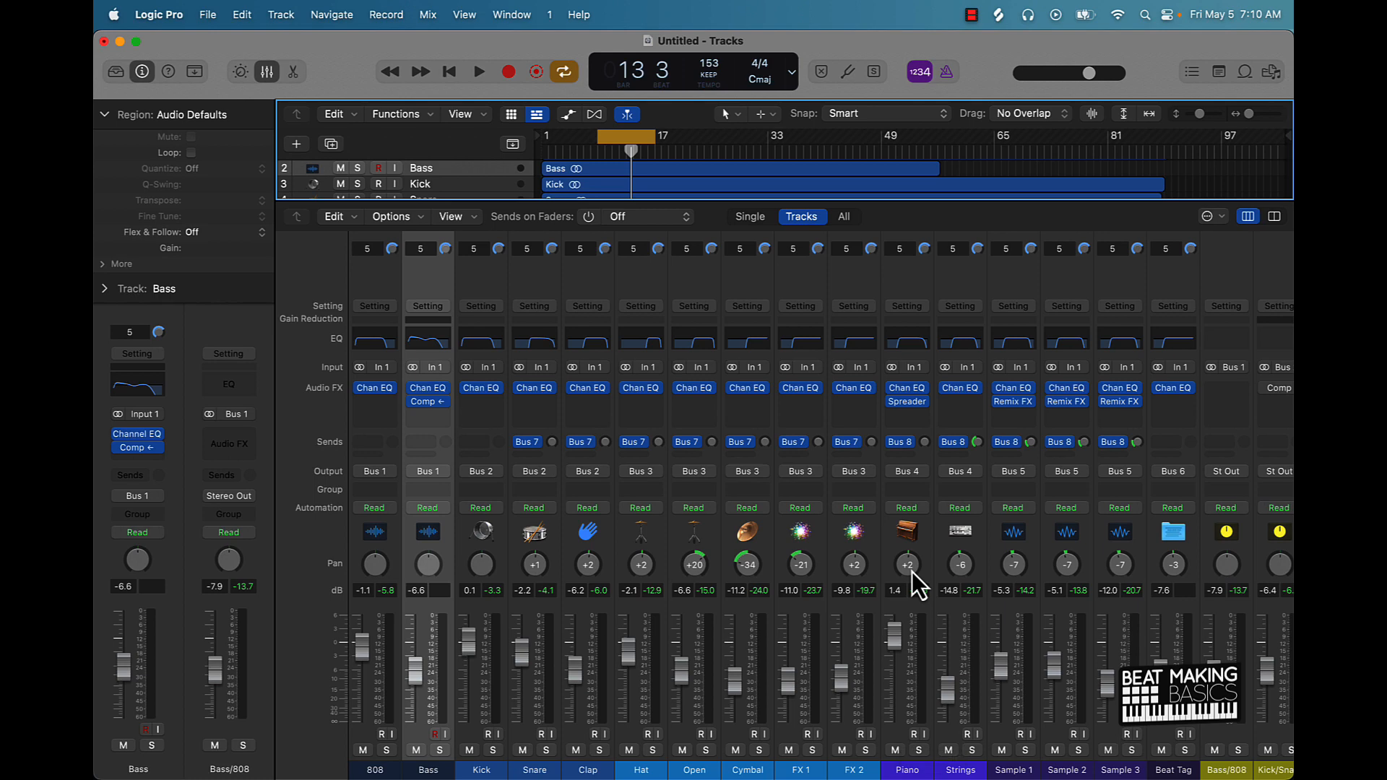
{"action": "key", "text": "space"}
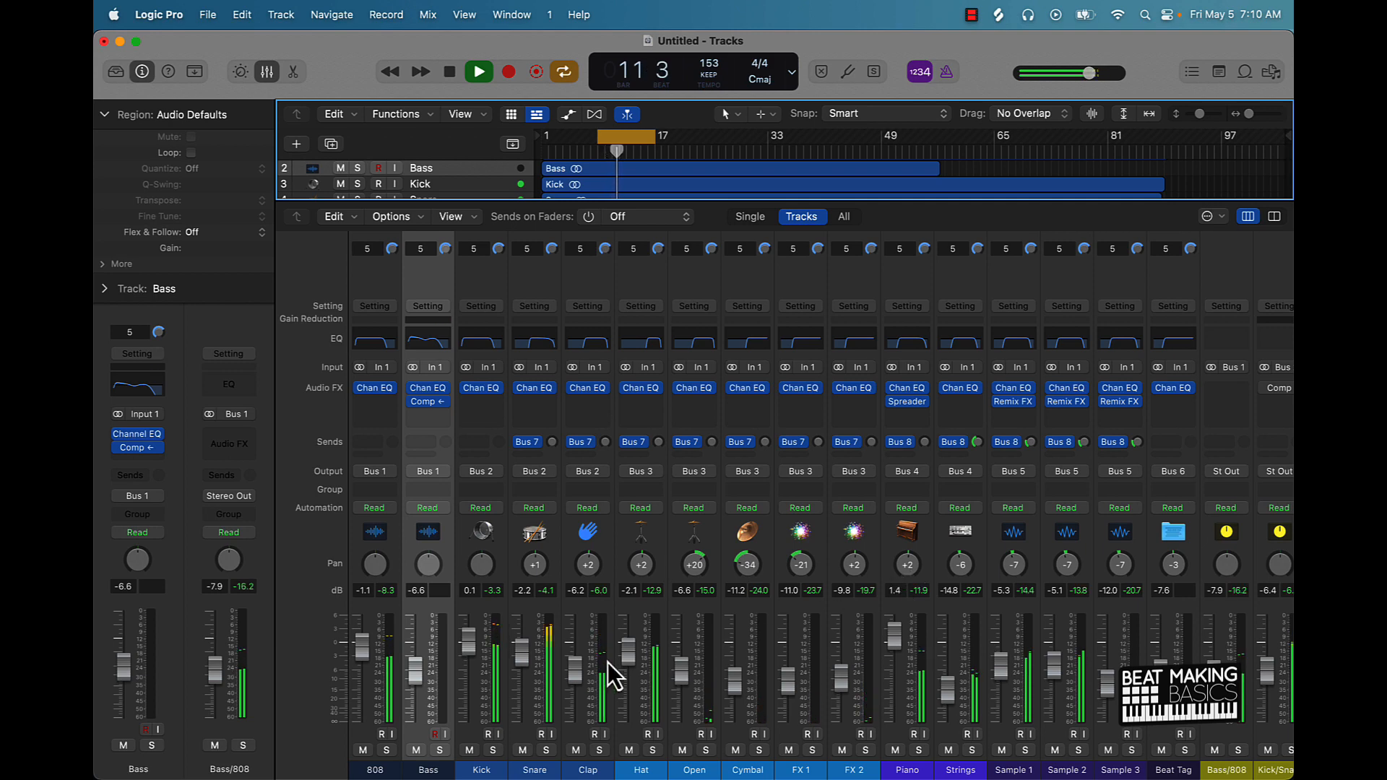
{"action": "left_click_drag", "start_coordinate": [627, 661], "coordinate": [628, 651]}
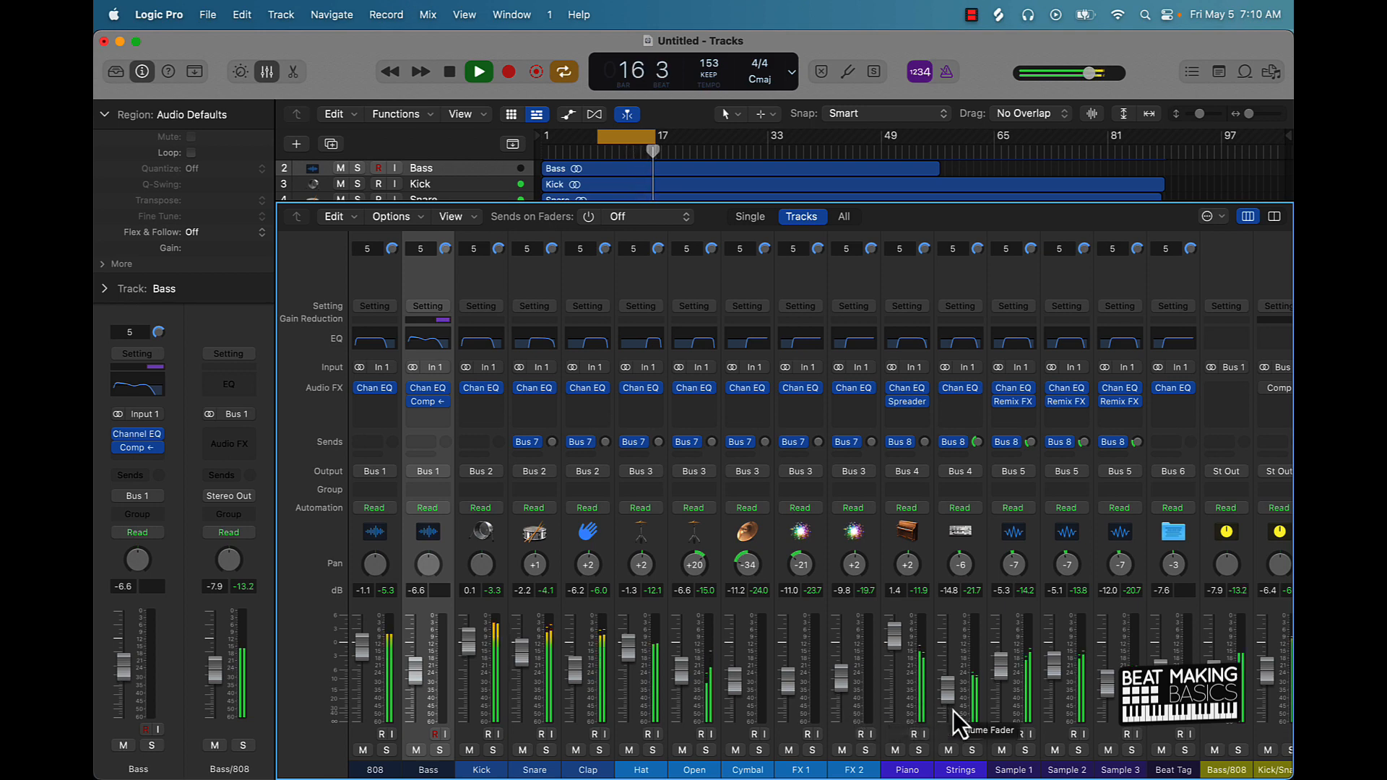
- Set the Strings track to -16.0 dB with pan at +5 and the Piano pan to -7, and stop playback
{"action": "left_click_drag", "start_coordinate": [952, 711], "coordinate": [952, 713]}
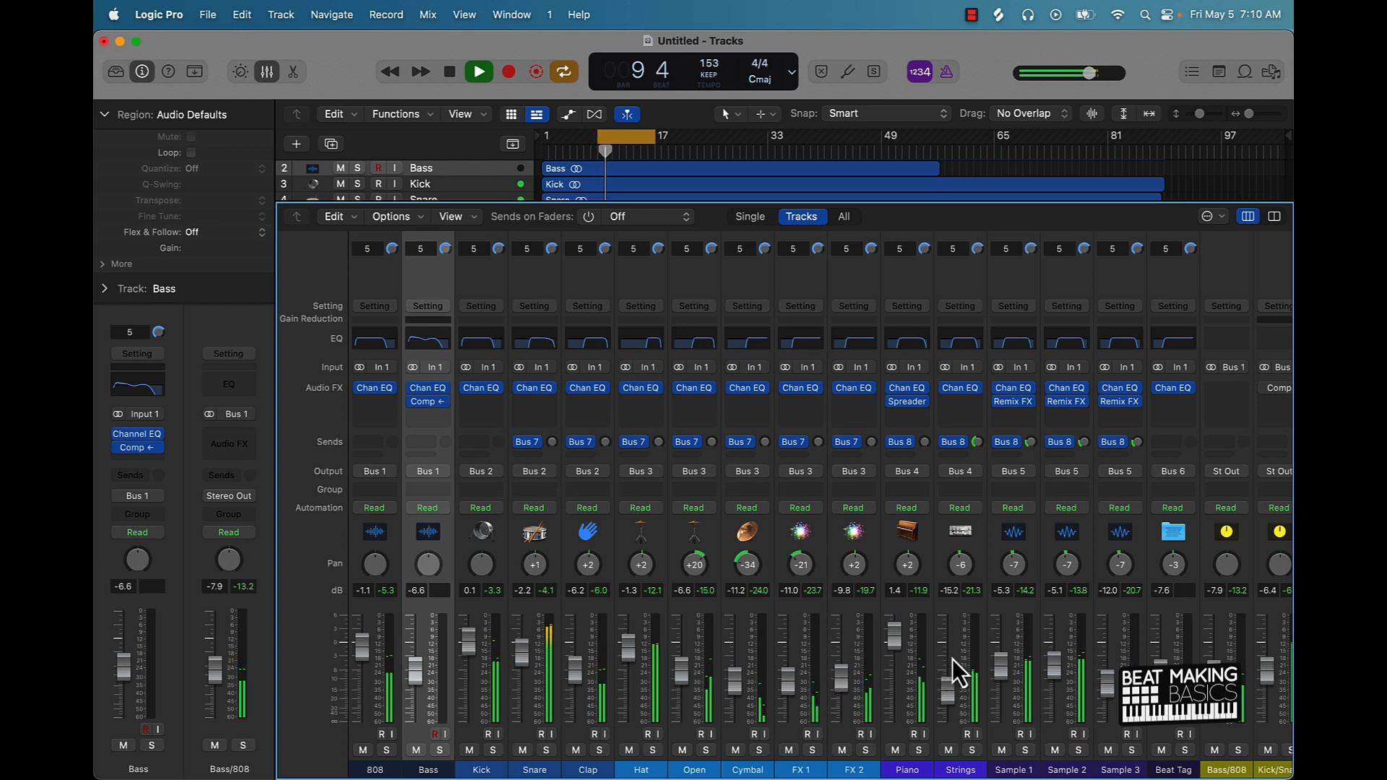
{"action": "left_click_drag", "start_coordinate": [965, 565], "coordinate": [904, 573]}
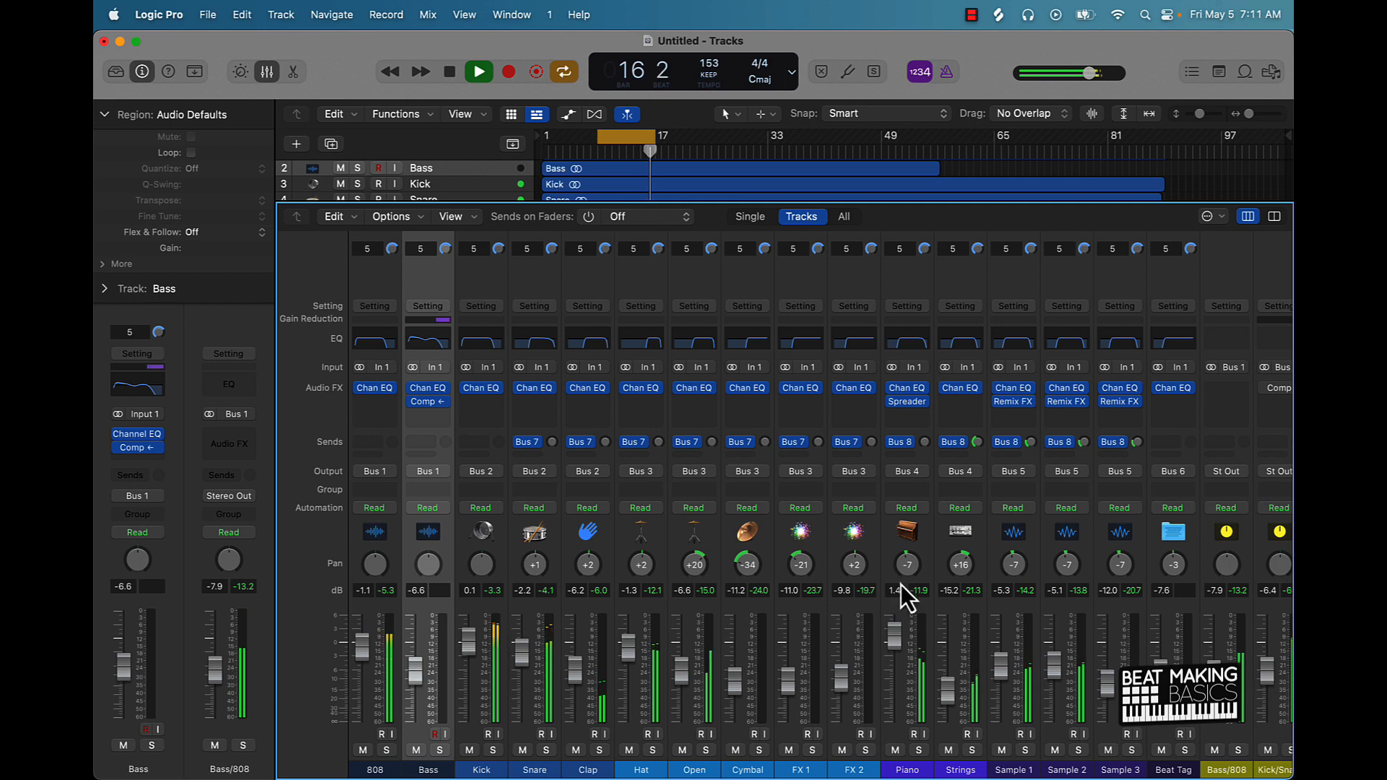
{"action": "left_click_drag", "start_coordinate": [951, 685], "coordinate": [952, 687]}
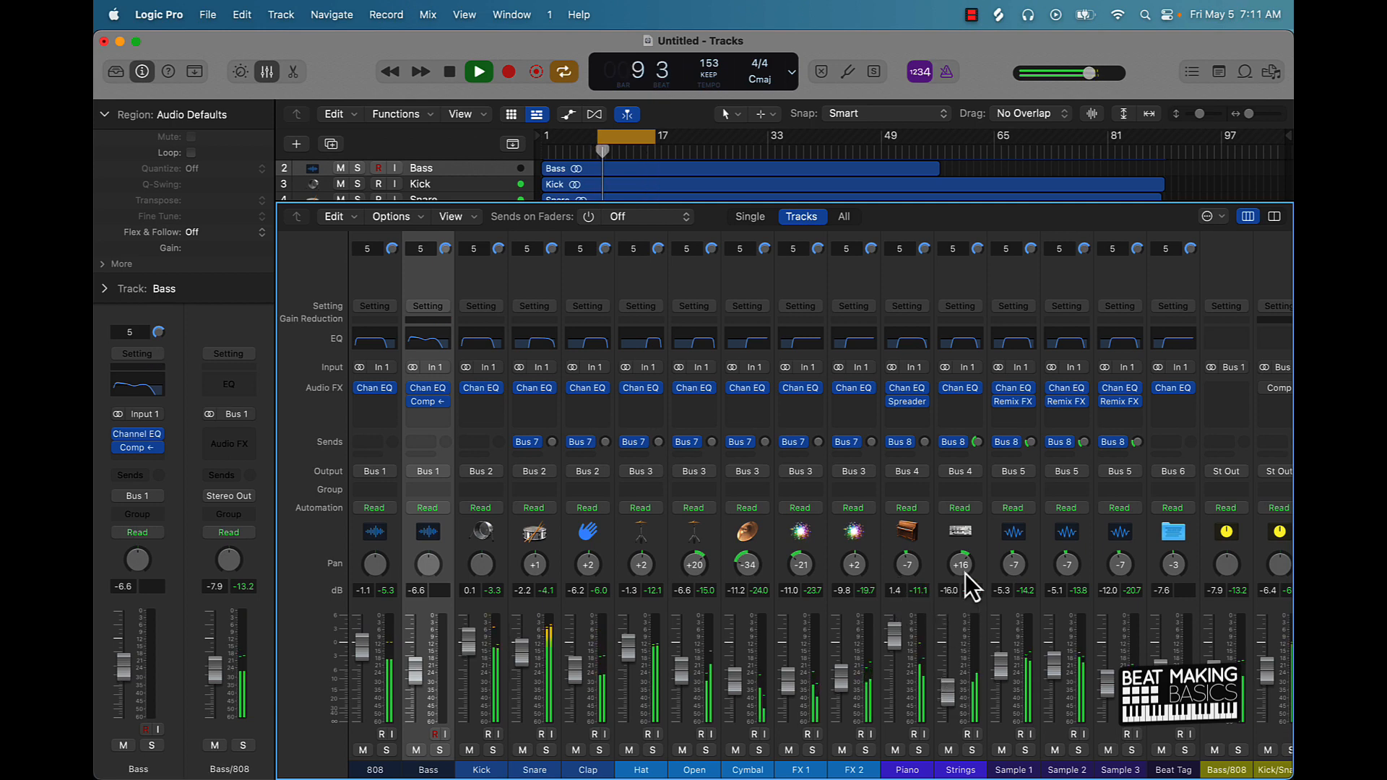
{"action": "left_click_drag", "start_coordinate": [964, 574], "coordinate": [958, 628]}
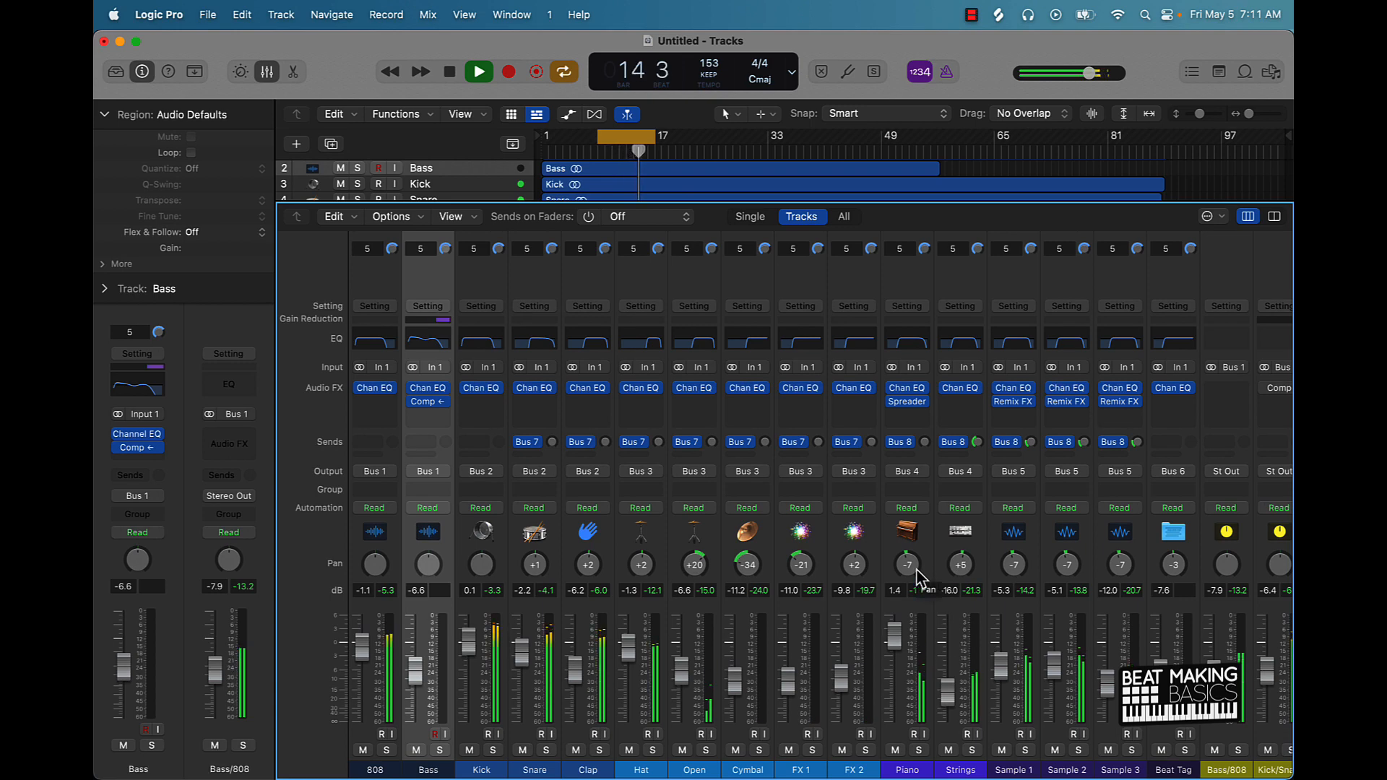
{"action": "scroll", "coordinate": [903, 575], "scroll_direction": "right", "scroll_amount": 2}
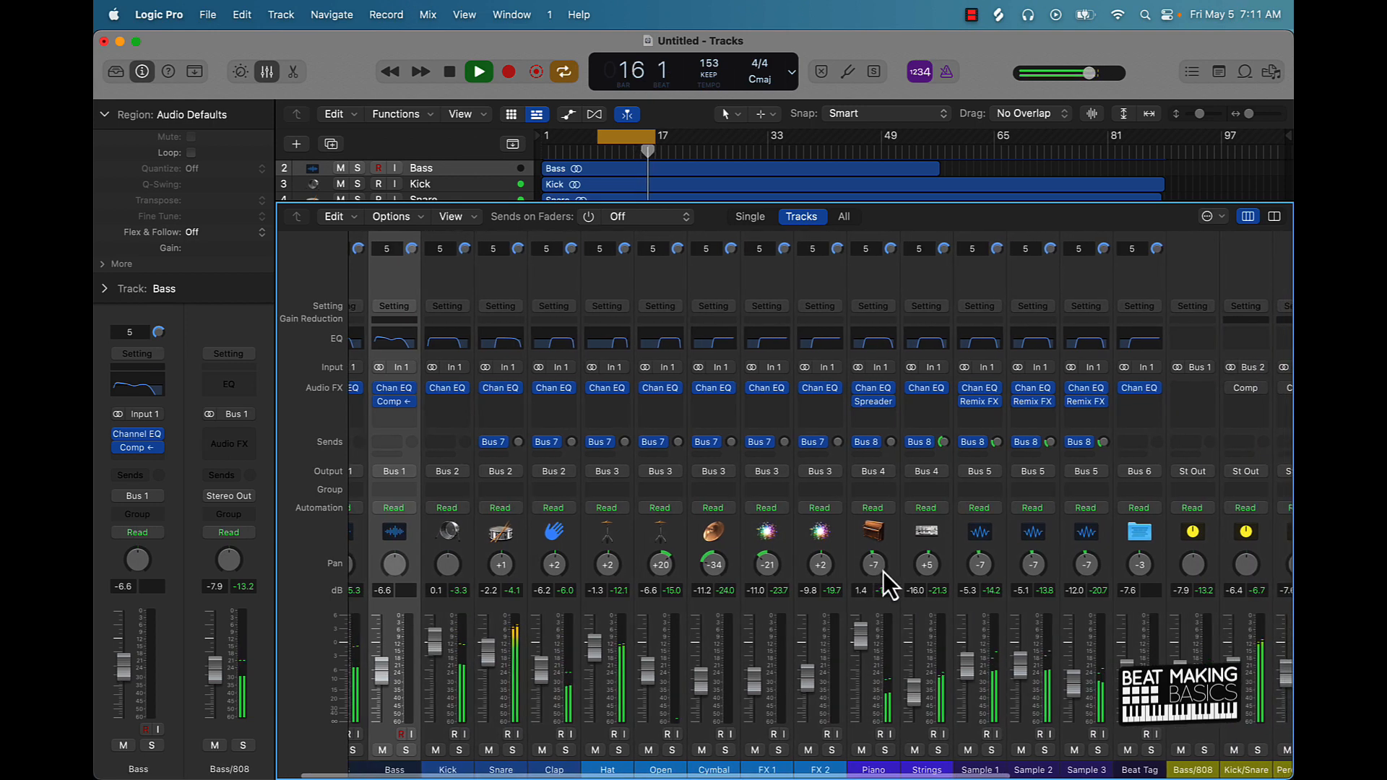
{"action": "key", "text": "space"}
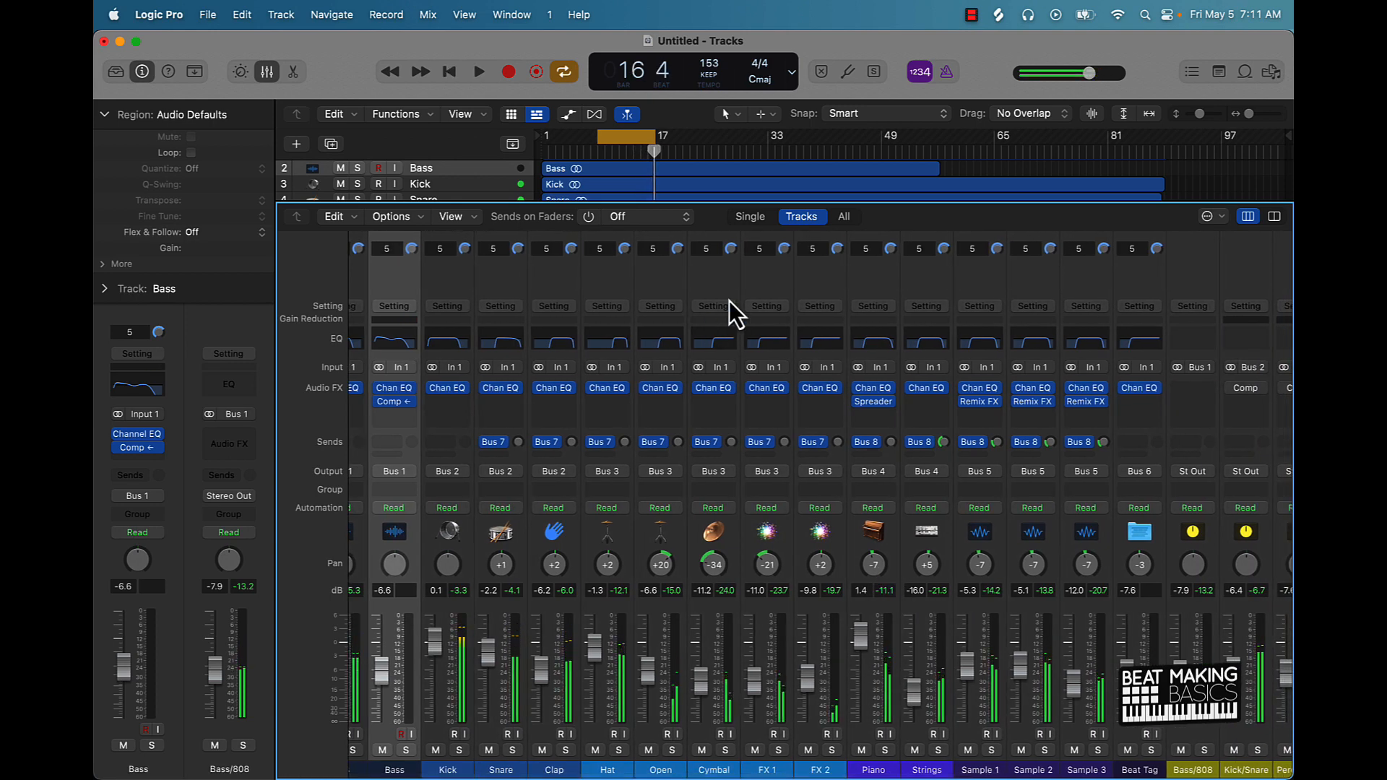
{"action": "left_click", "coordinate": [1023, 173]}
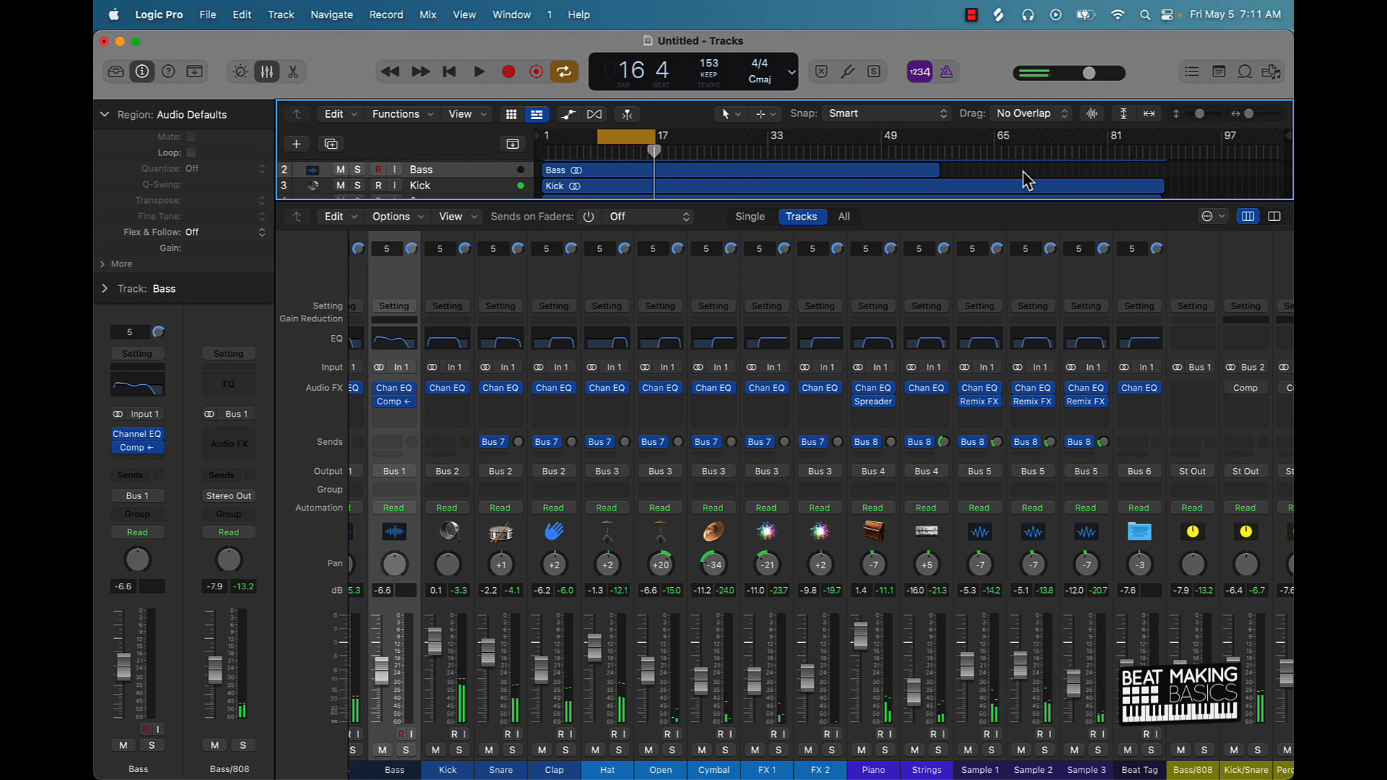